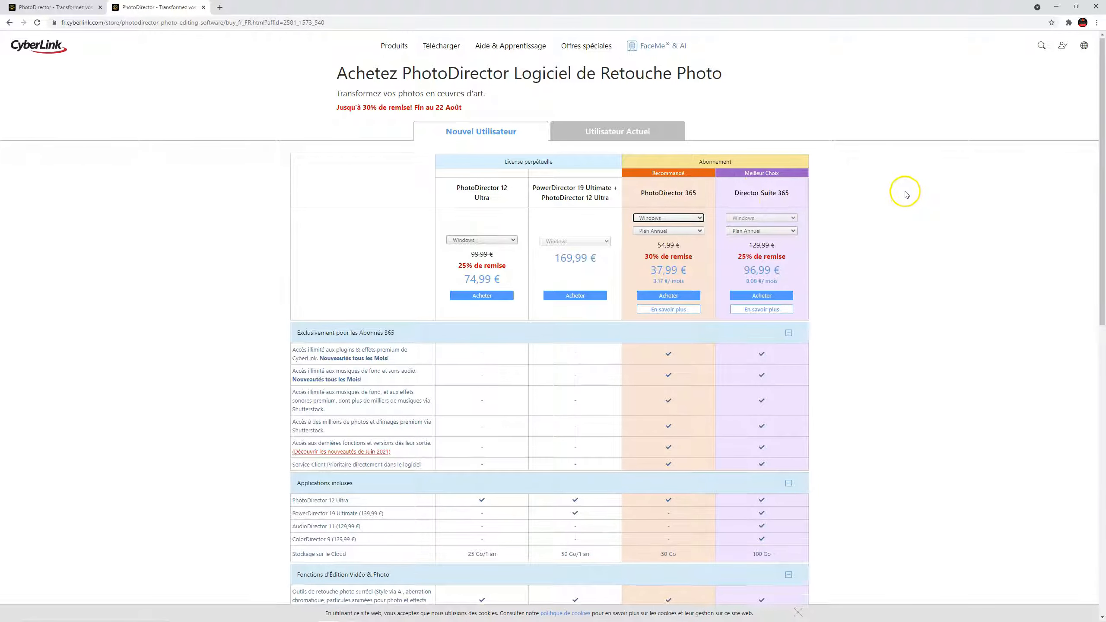
Examine the PhotoDirector pricing table, comparing the perpetual licences and subscriptions by price, included applications and premium effects
scroll(905, 201, down, 1)
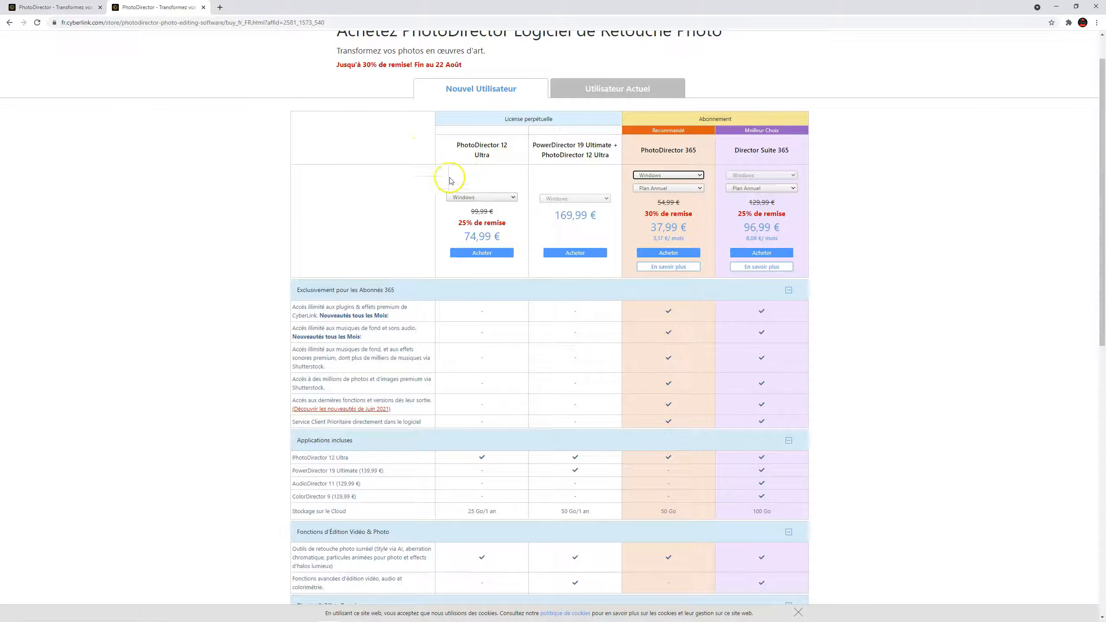
click(505, 198)
click(505, 197)
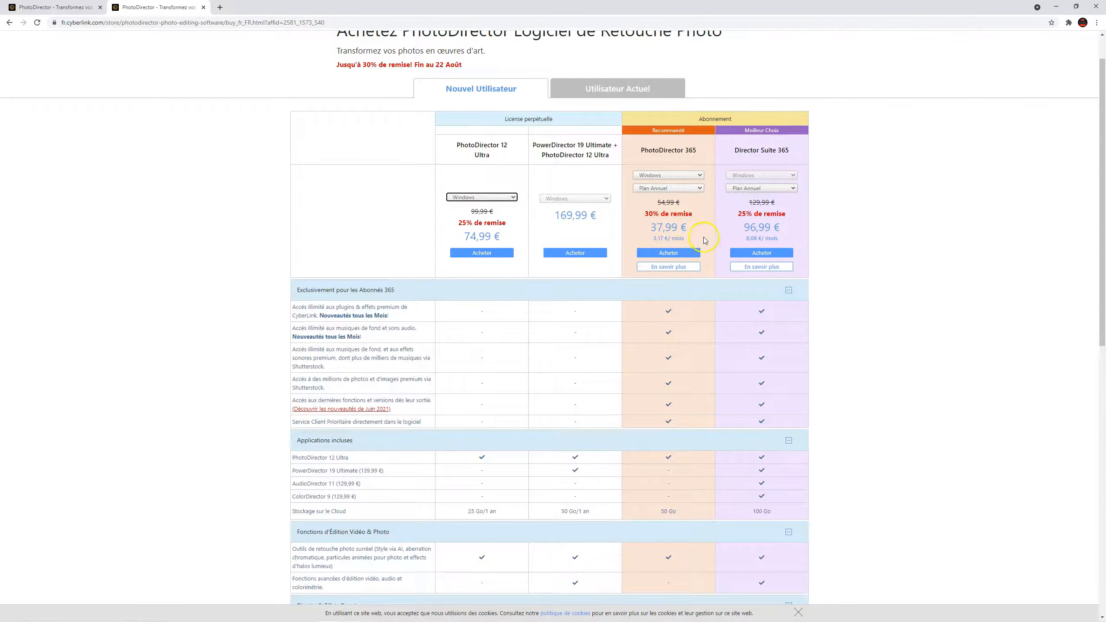
scroll(704, 240, down, 3)
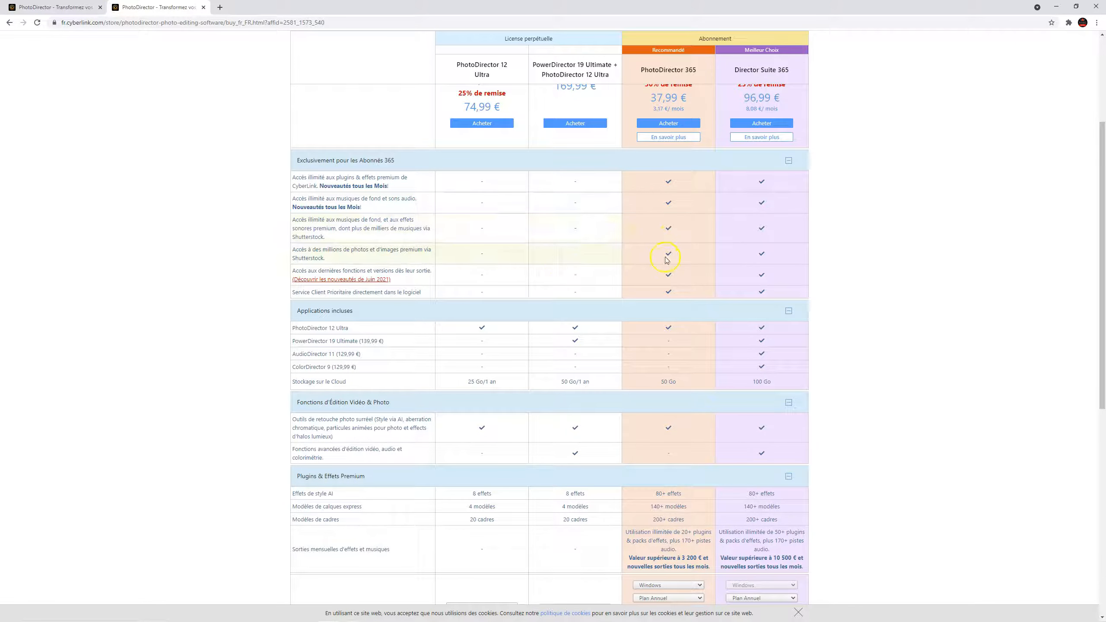
scroll(668, 257, down, 2)
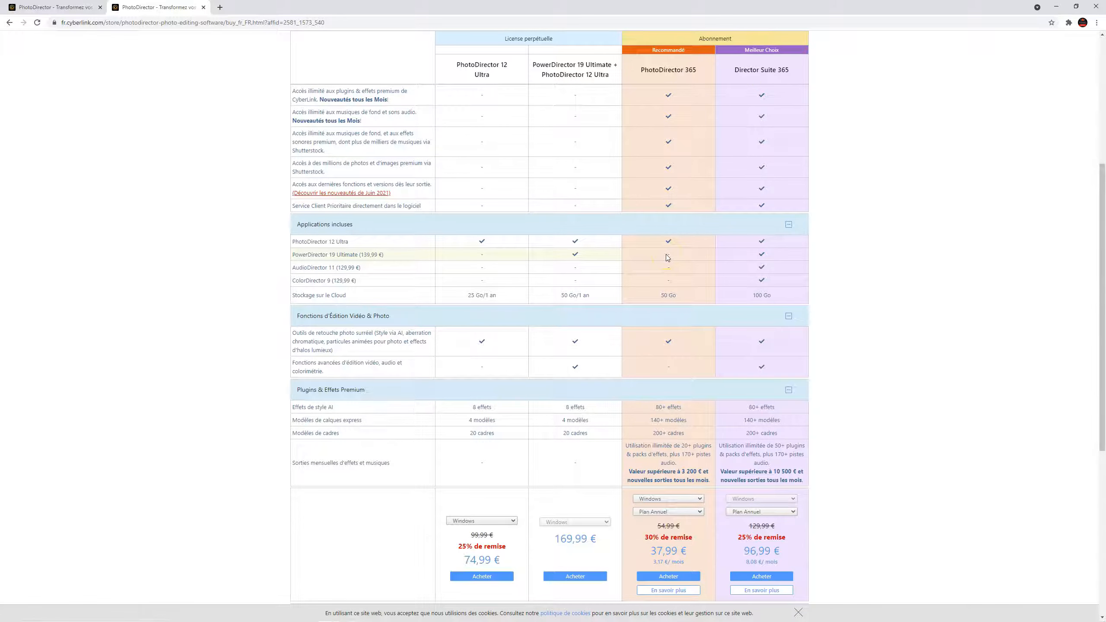
scroll(666, 256, down, 1)
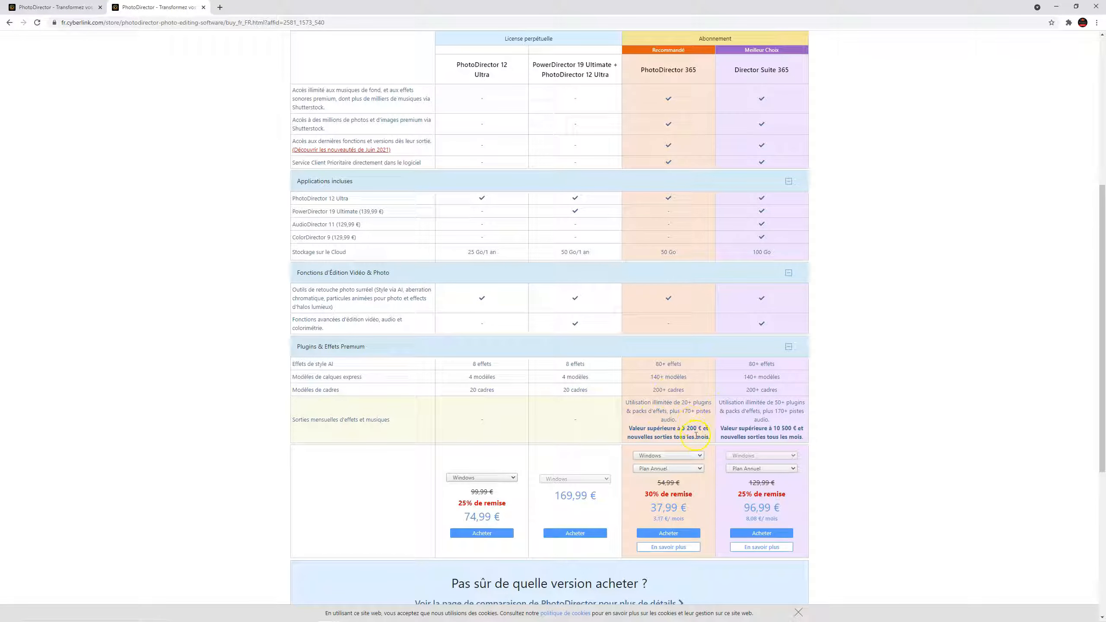
scroll(738, 280, up, 7)
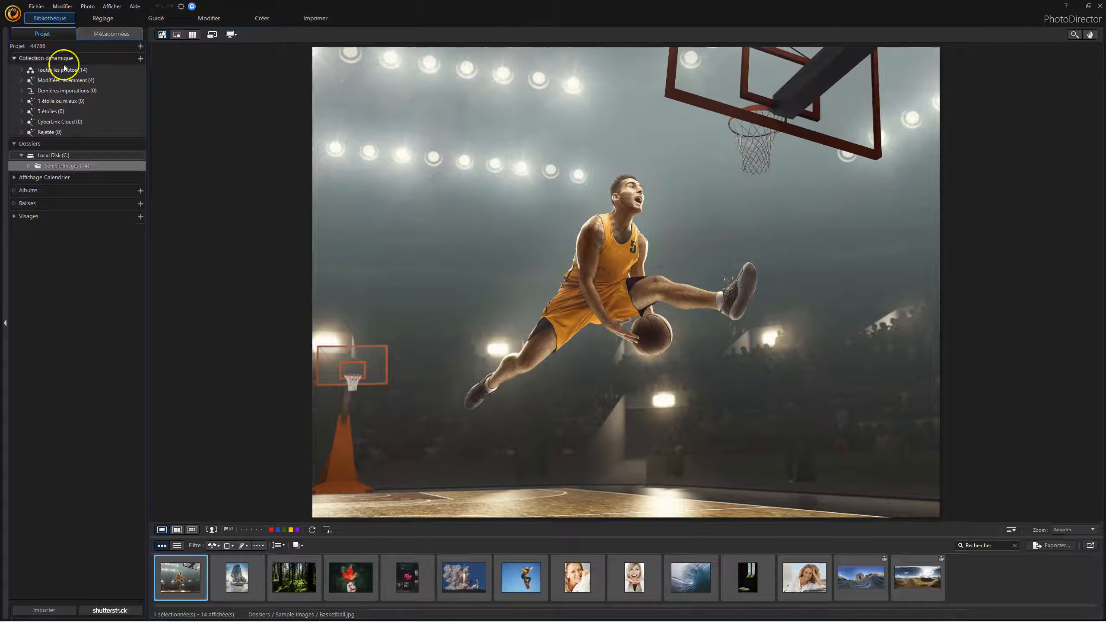
Examine the rule criteria for a new dynamic collection and the available album creation options
click(142, 57)
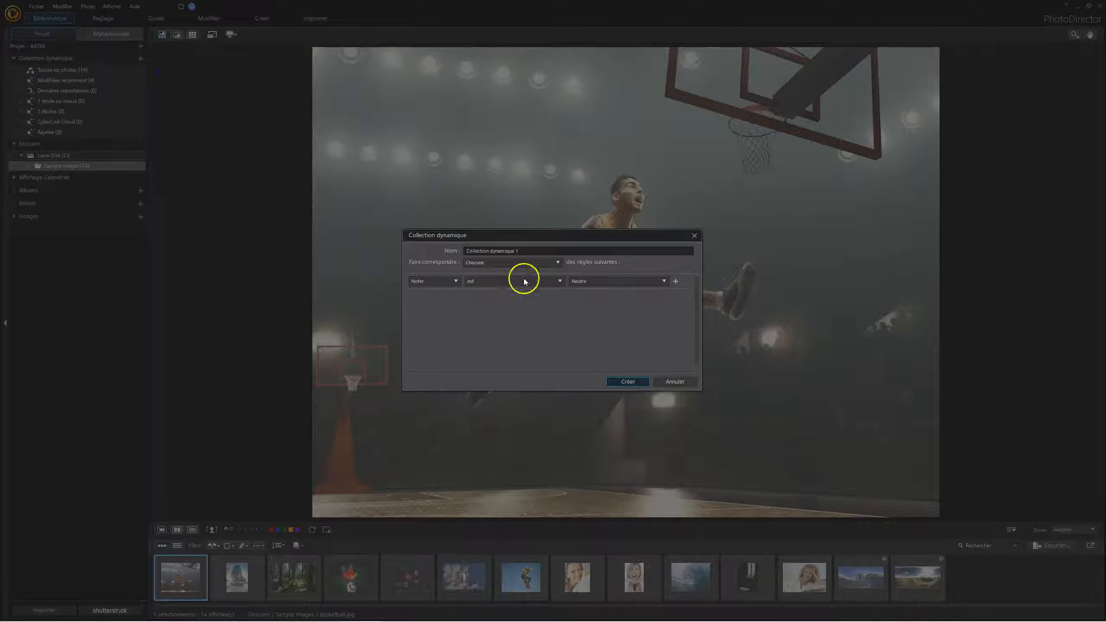
click(447, 279)
click(437, 283)
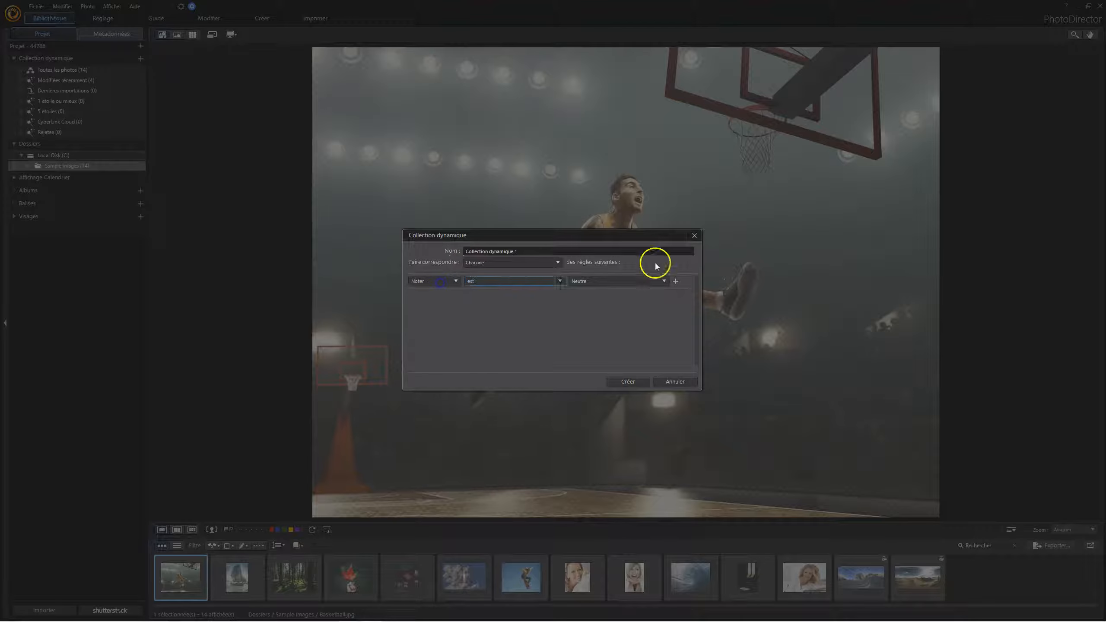
click(694, 236)
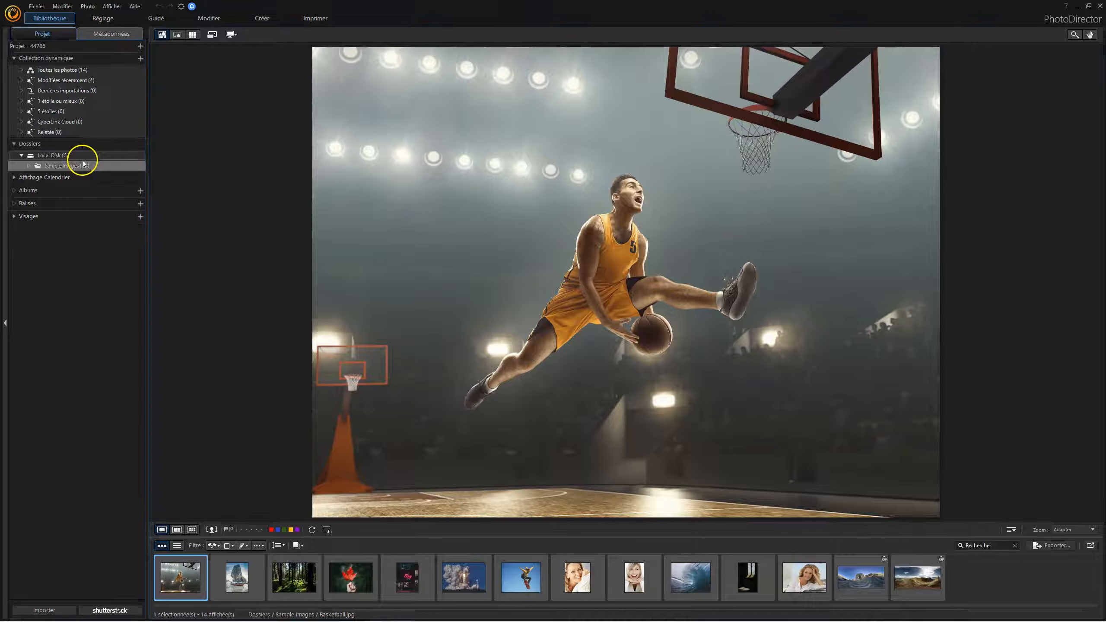
click(141, 190)
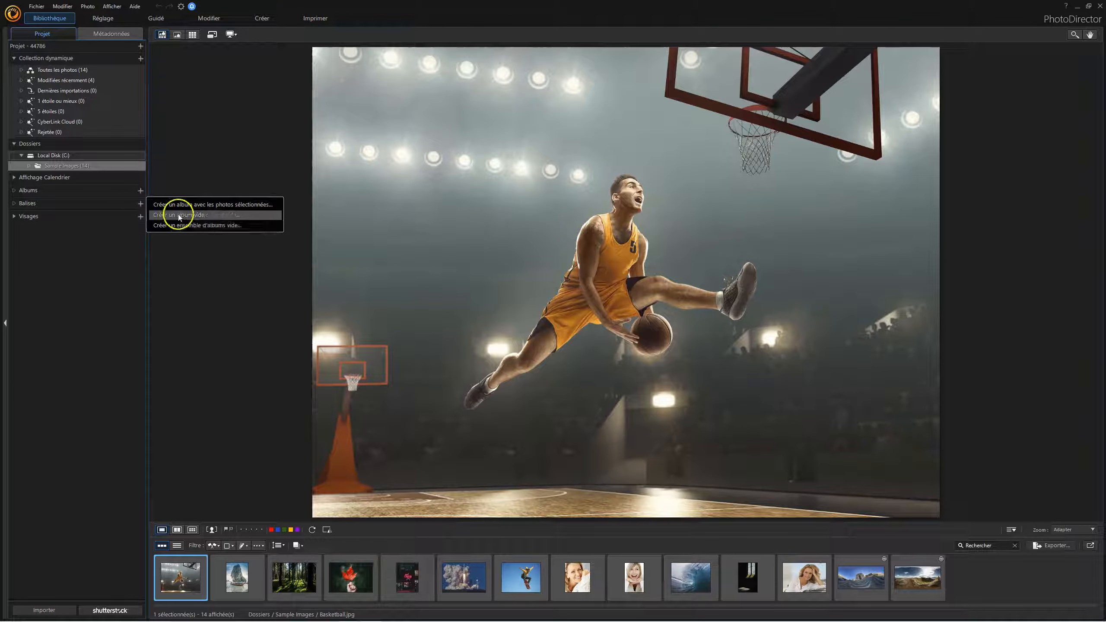
click(40, 196)
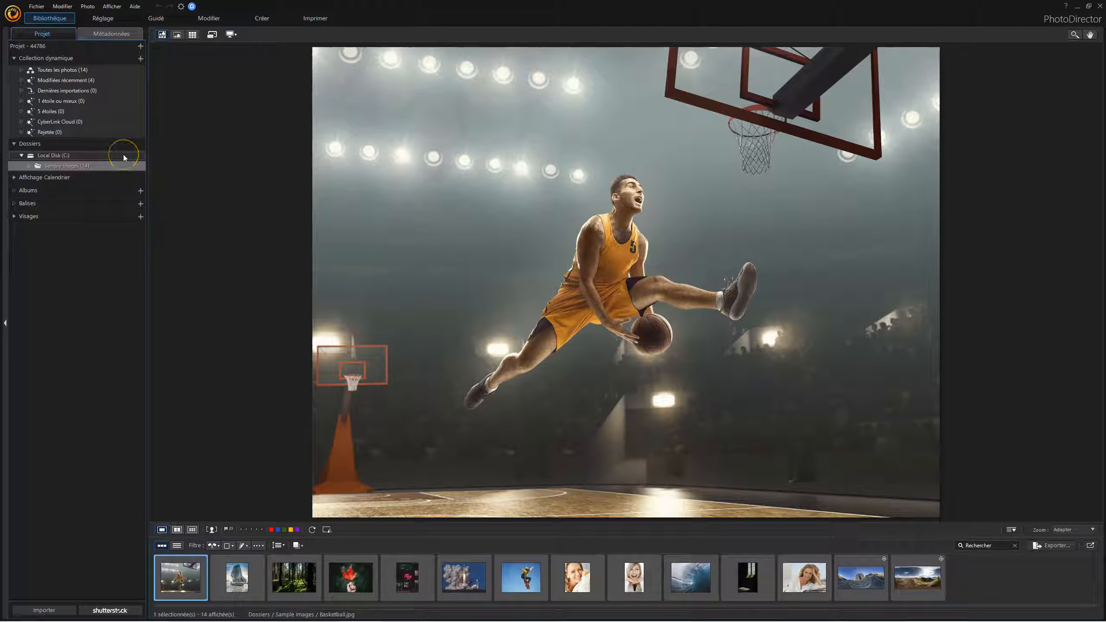
Examine the EXIF and IPTC metadata of Basketball.jpg, including the available IPTC profiles, and return to the project view
click(111, 34)
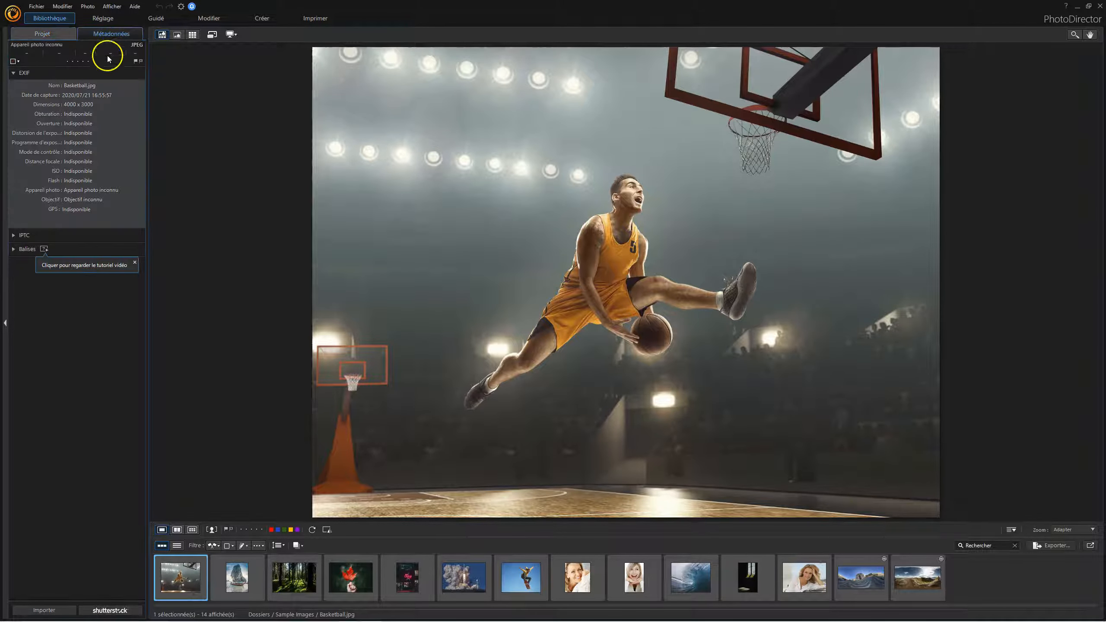
click(14, 236)
click(13, 236)
click(13, 236)
click(77, 336)
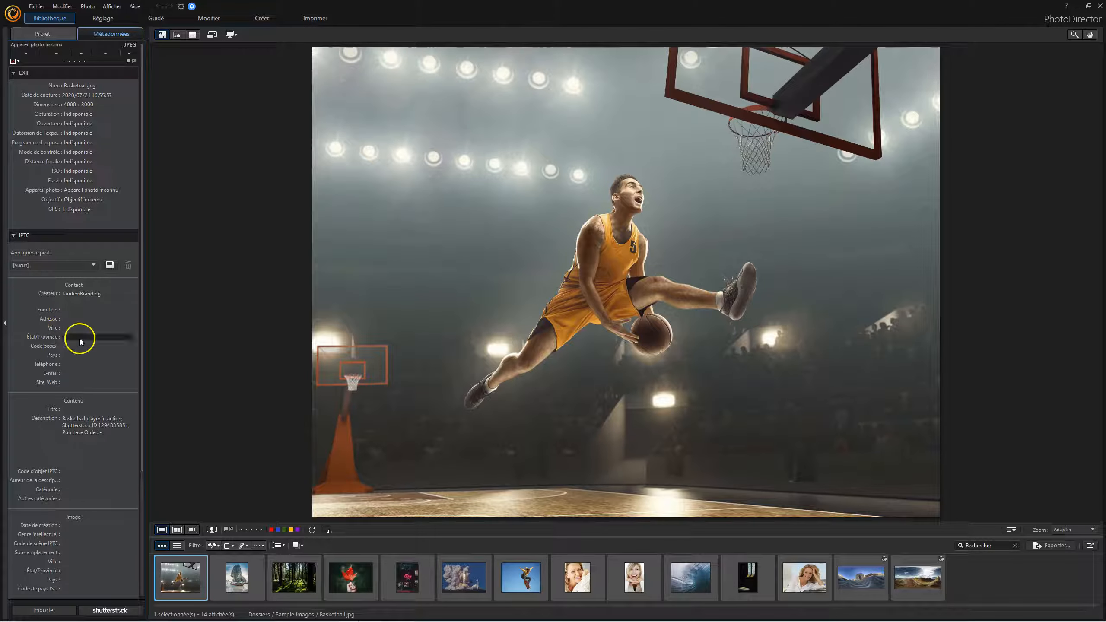
click(92, 264)
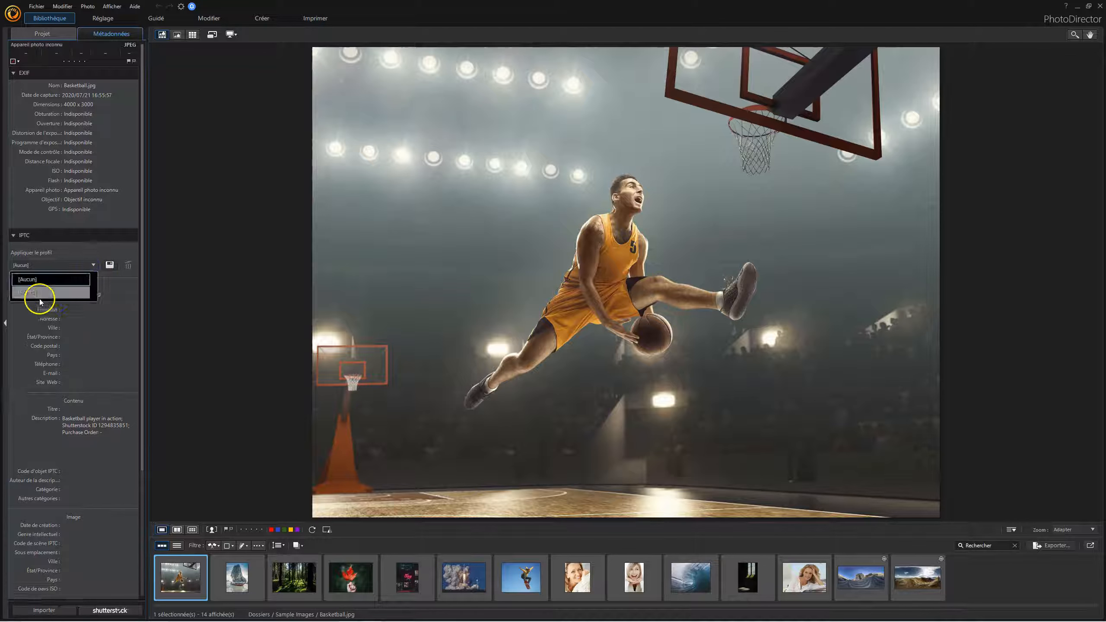
click(76, 257)
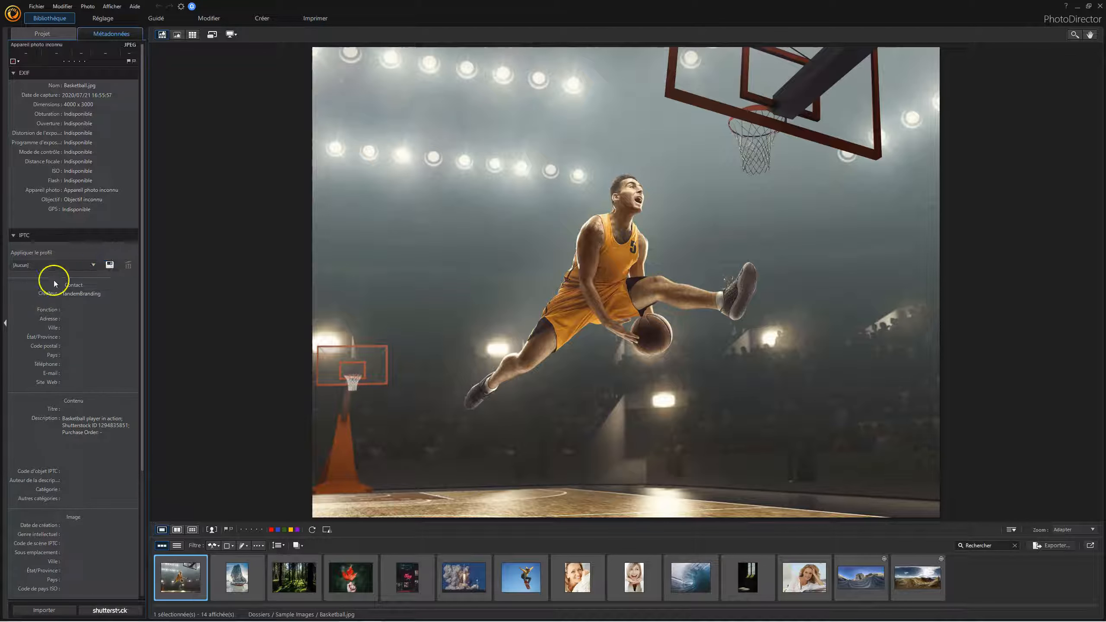
click(72, 347)
click(56, 34)
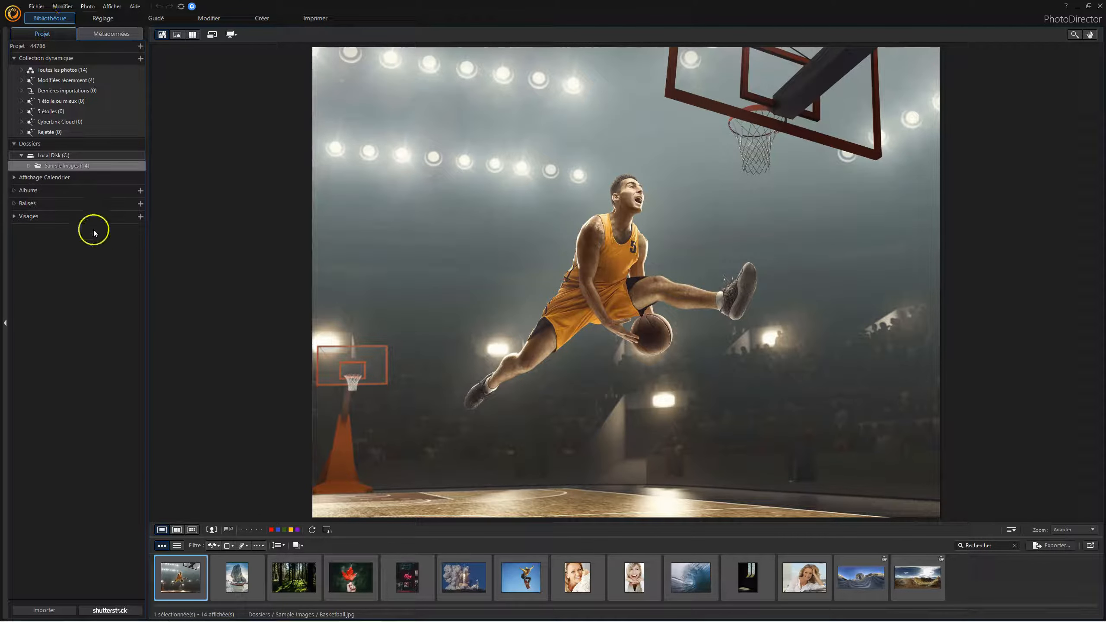
Import the photo _DSF9808 from the "01.06.21 Rinsey and St Michael Mount X-T20" folder into the library
click(141, 47)
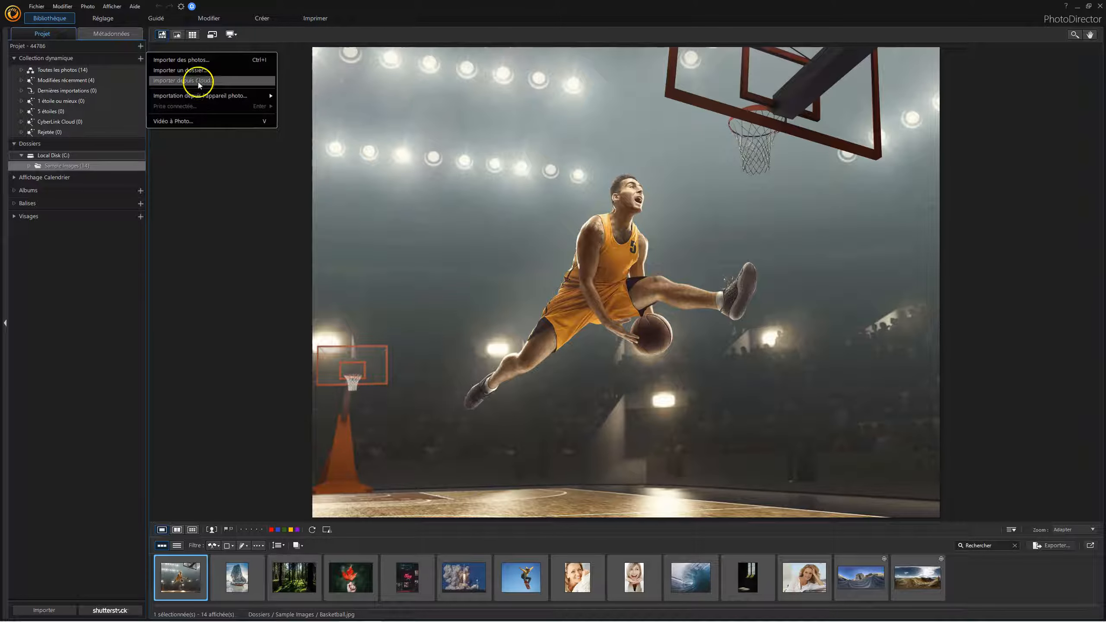
click(207, 95)
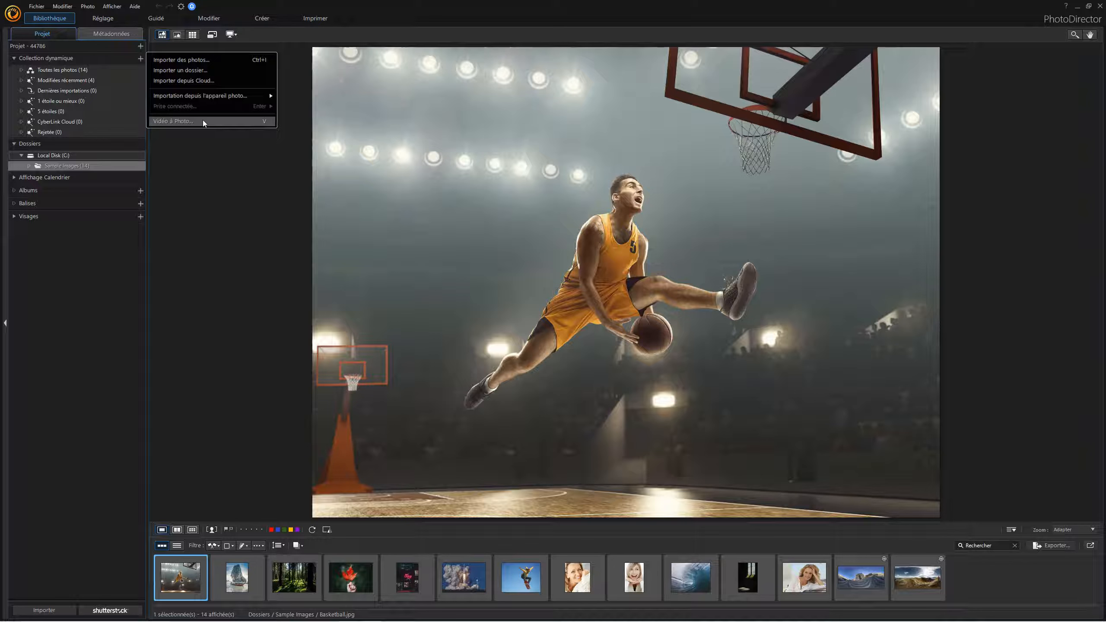
click(189, 62)
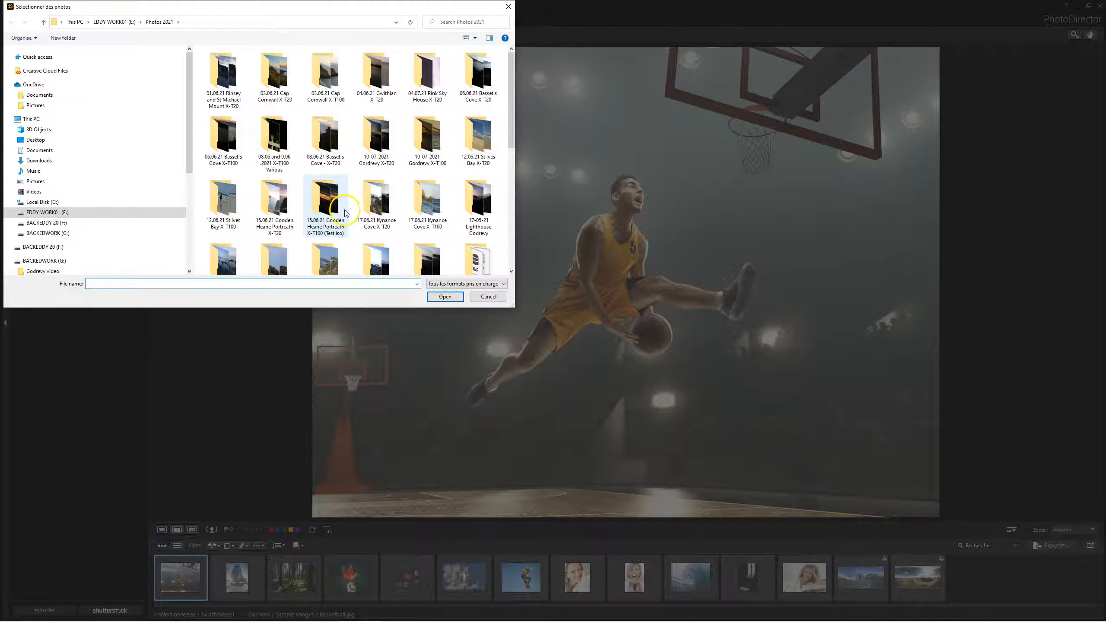
click(331, 74)
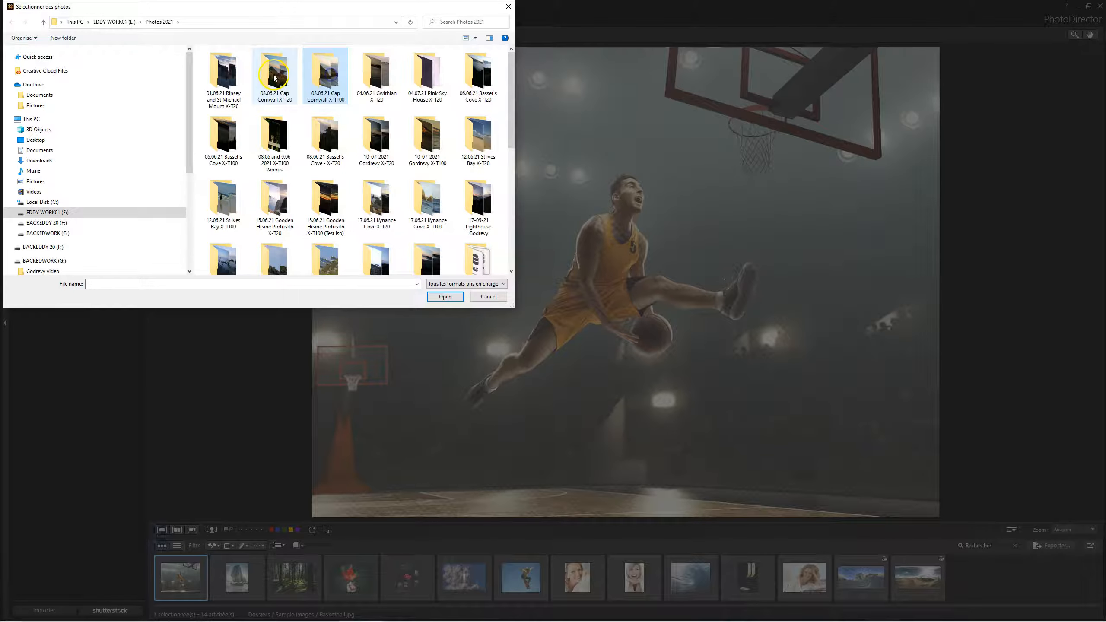
double_click(230, 77)
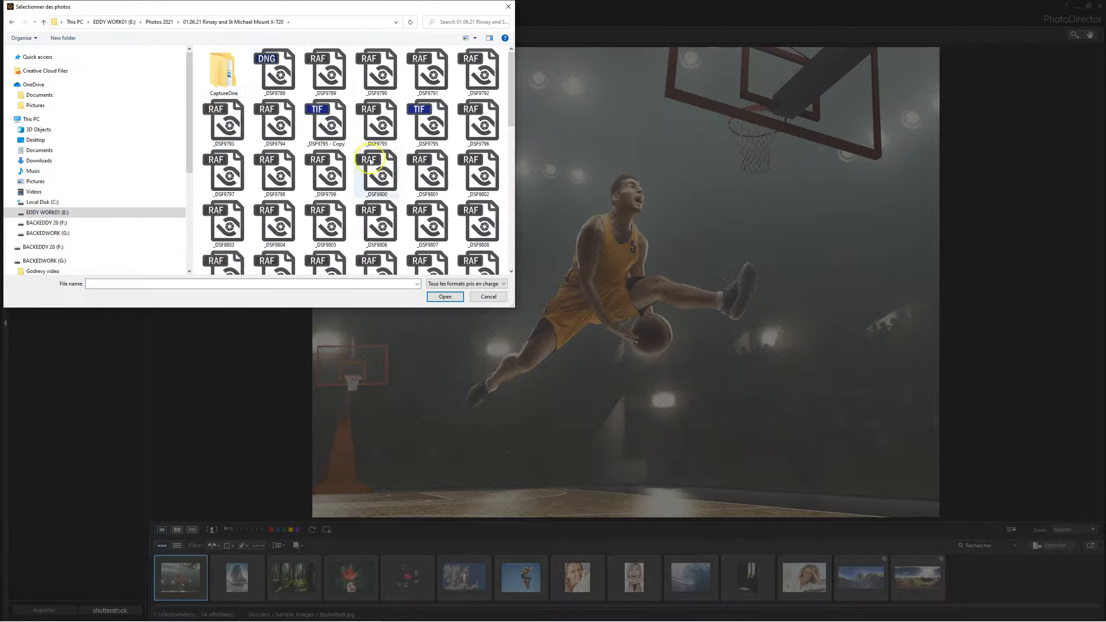
scroll(387, 174, down, 5)
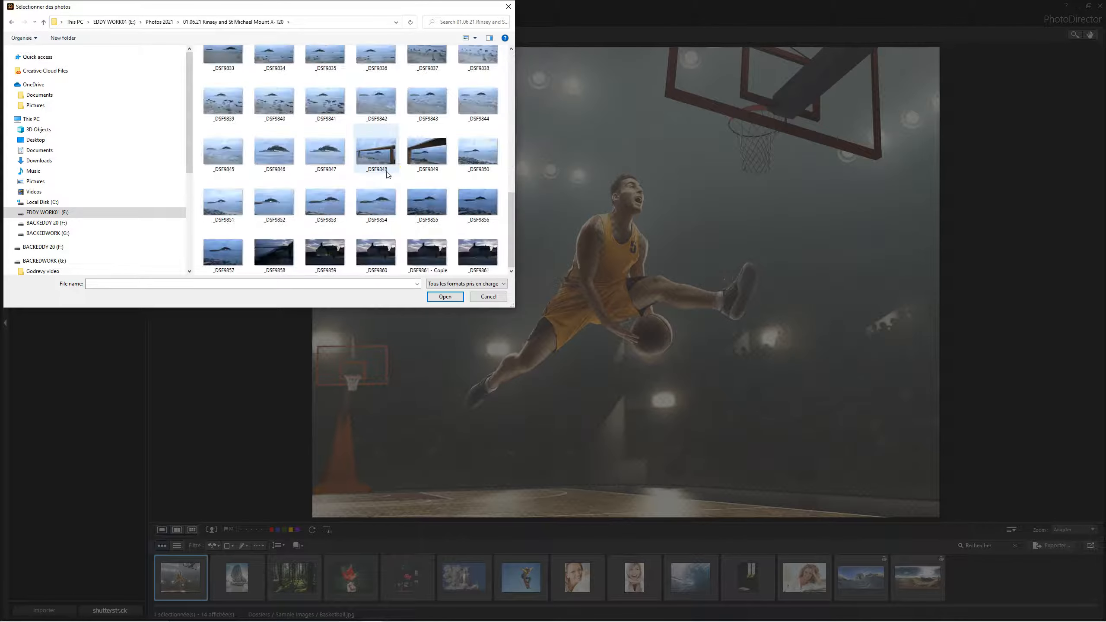
scroll(384, 176, up, 5)
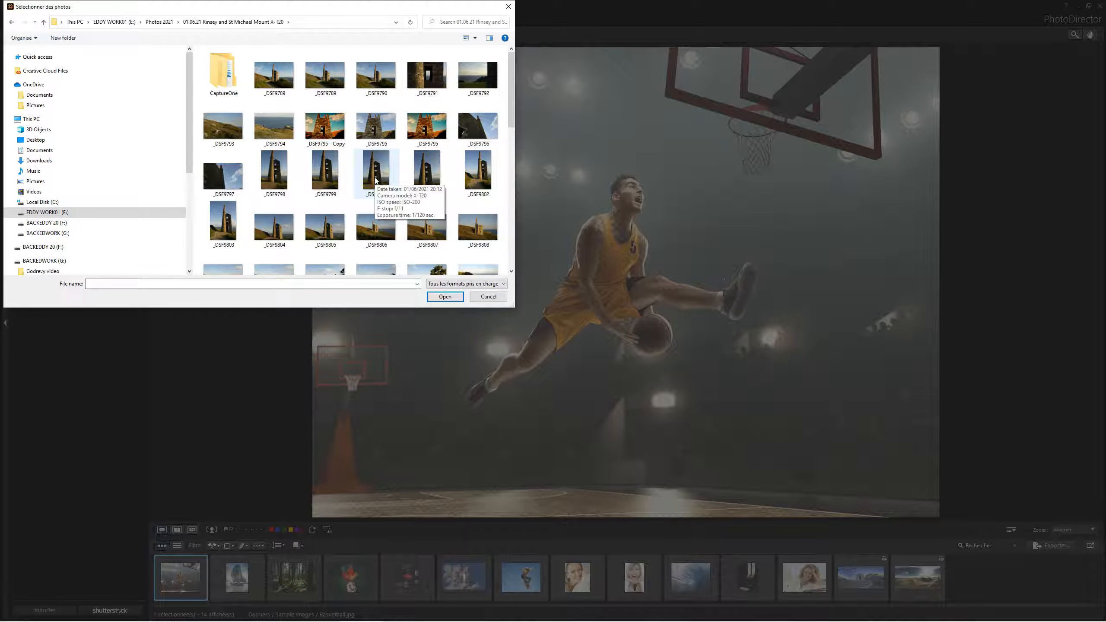
click(429, 231)
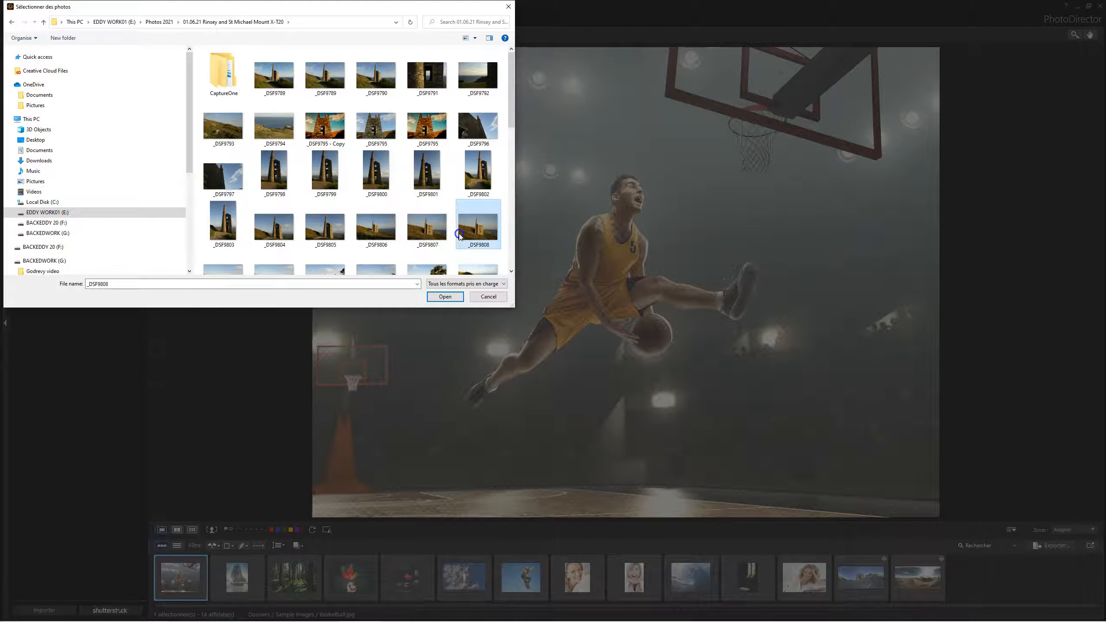
click(446, 296)
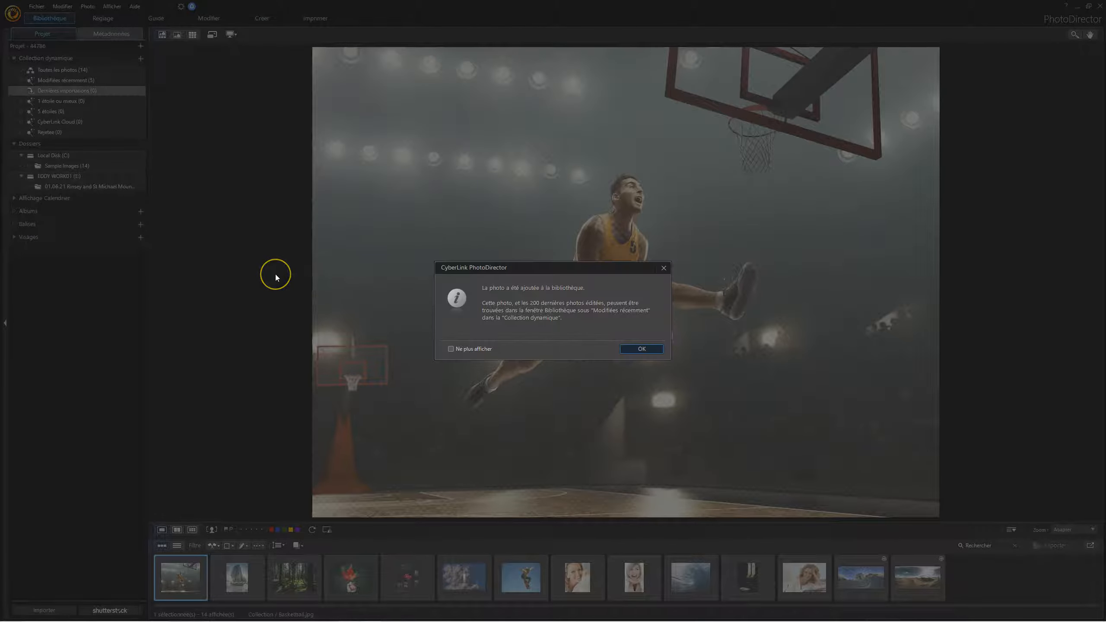
click(638, 349)
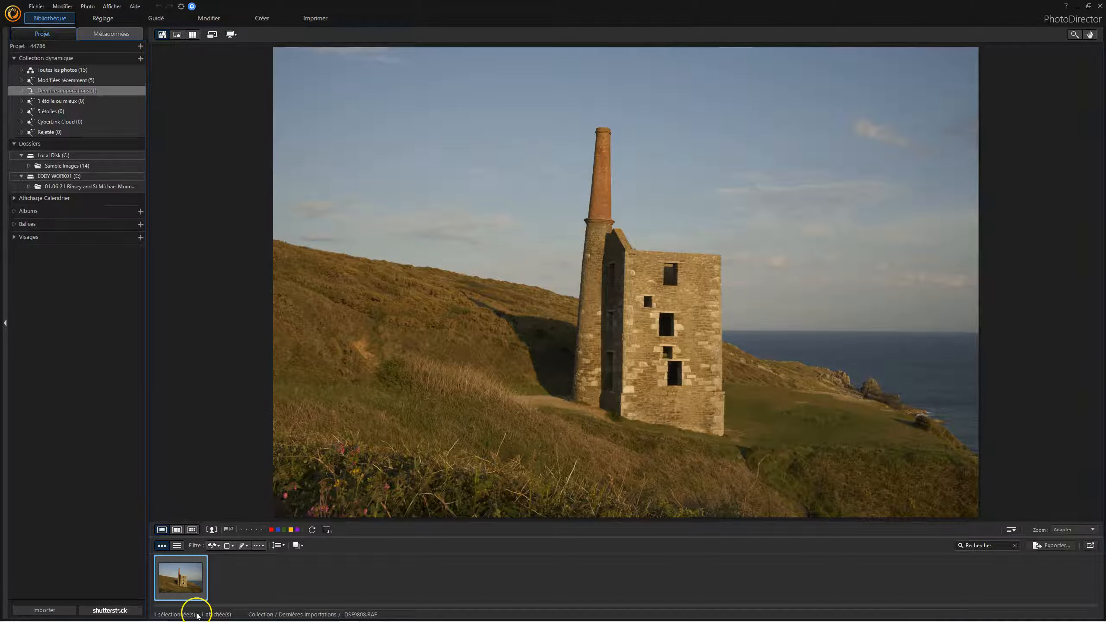
Create two virtual copies of _DSF9808.RAF, give the first copy a red label and select the second copy
right_click(187, 572)
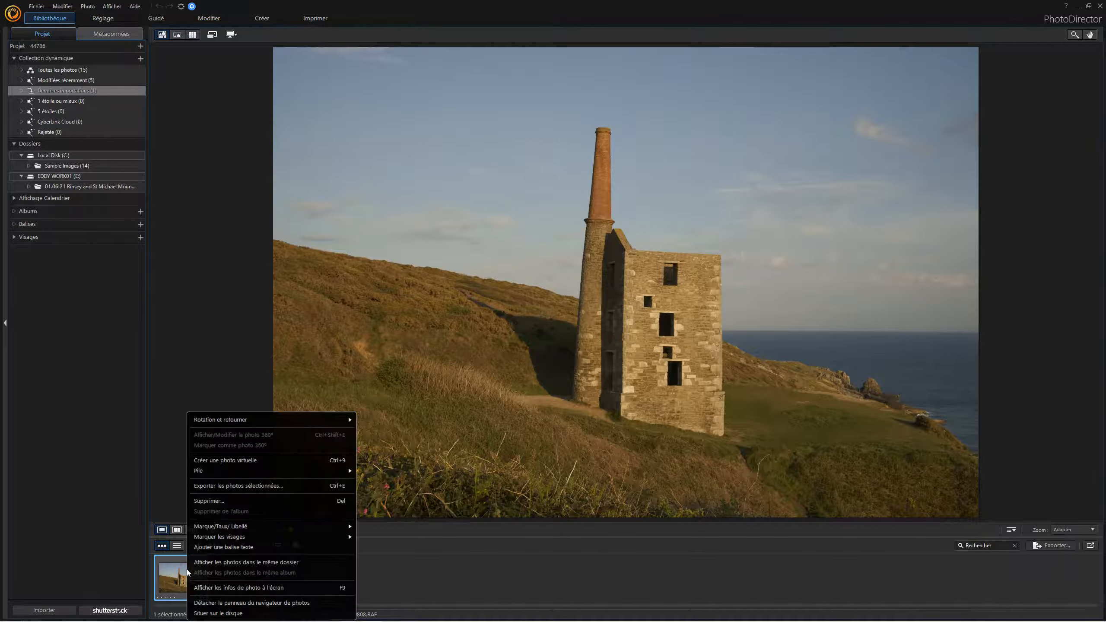
click(268, 461)
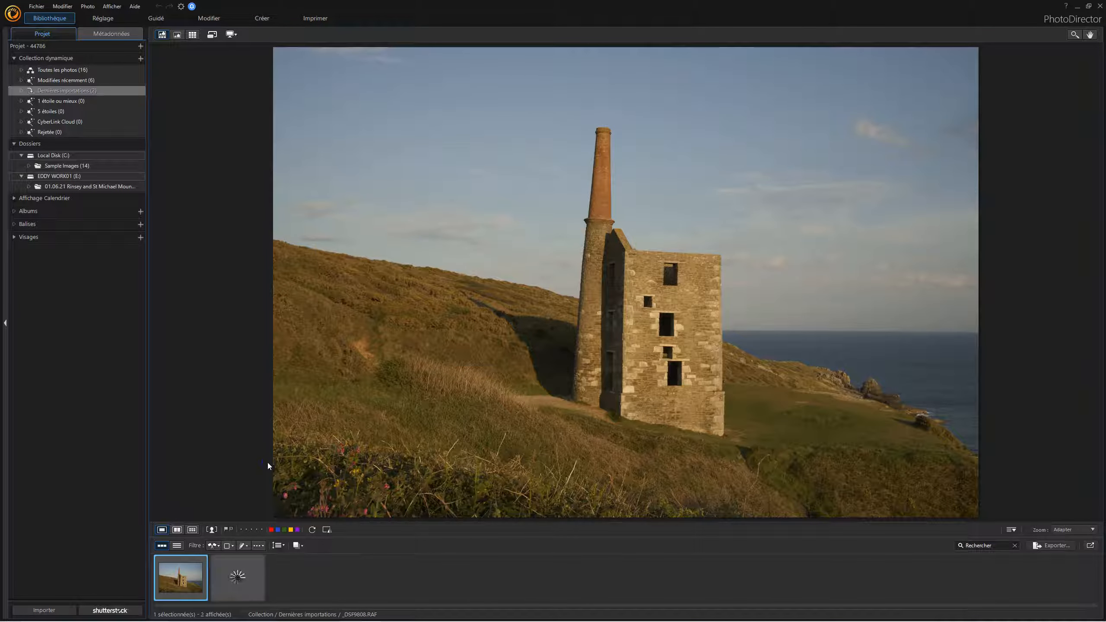
click(243, 579)
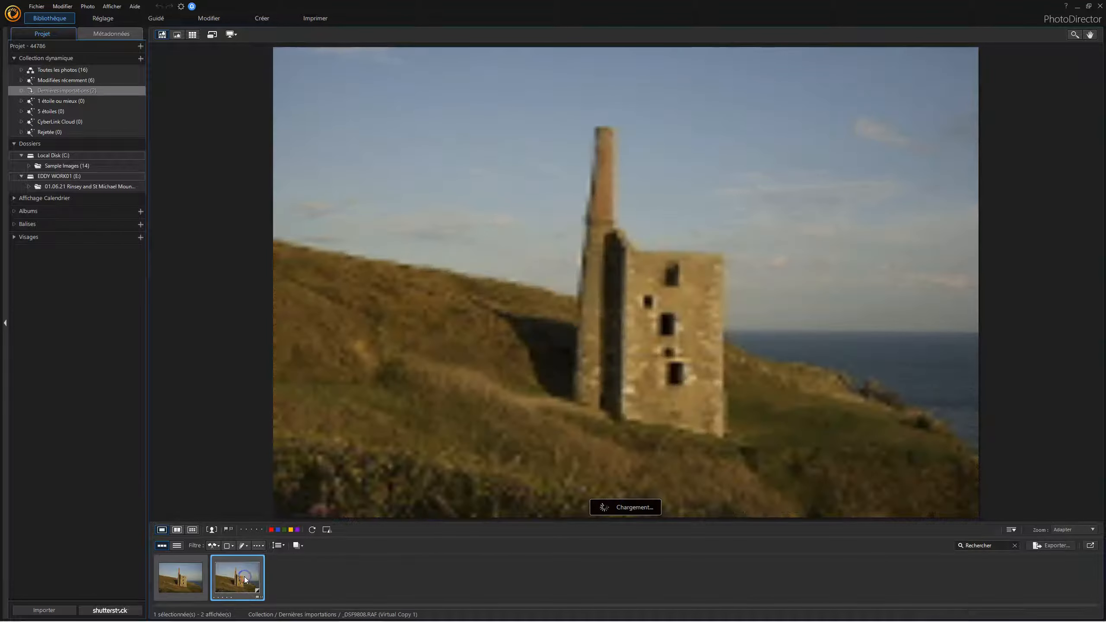
right_click(245, 580)
click(279, 458)
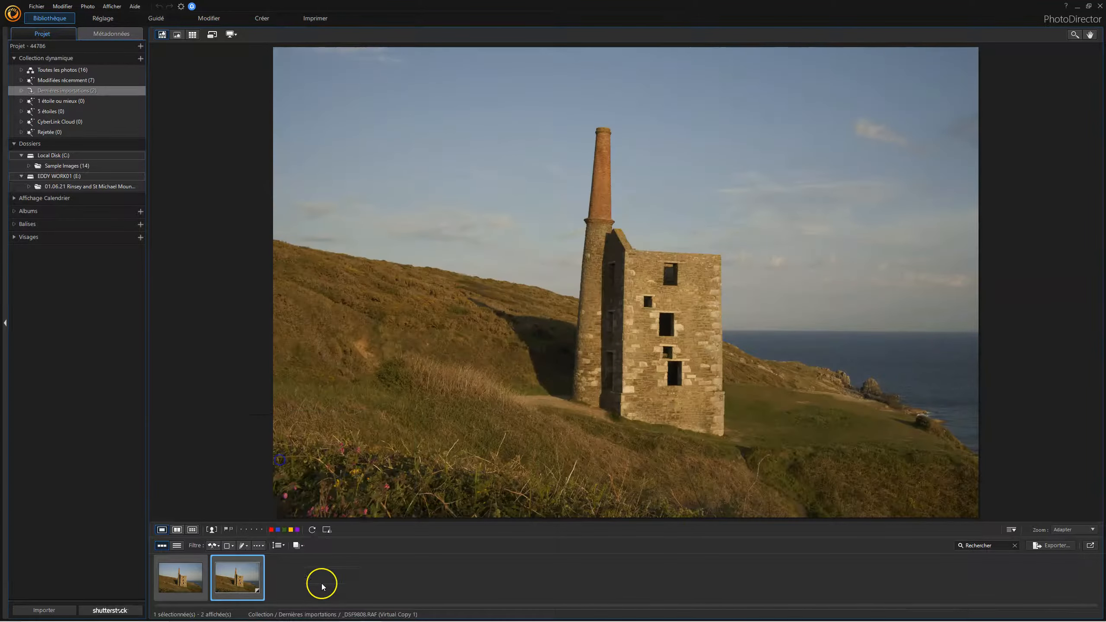
click(271, 529)
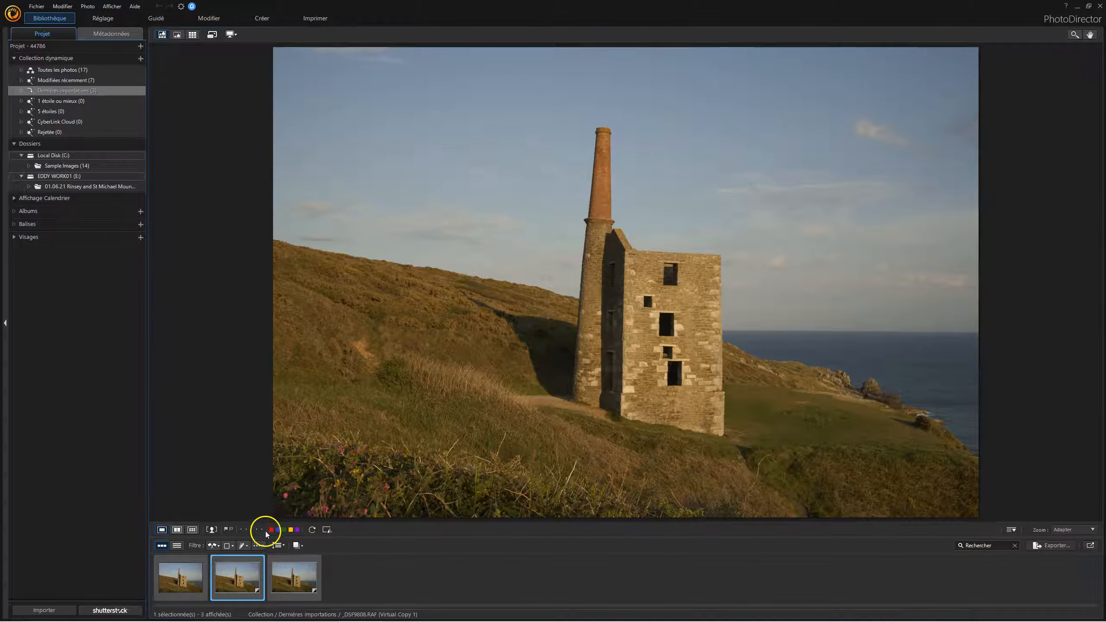
click(285, 573)
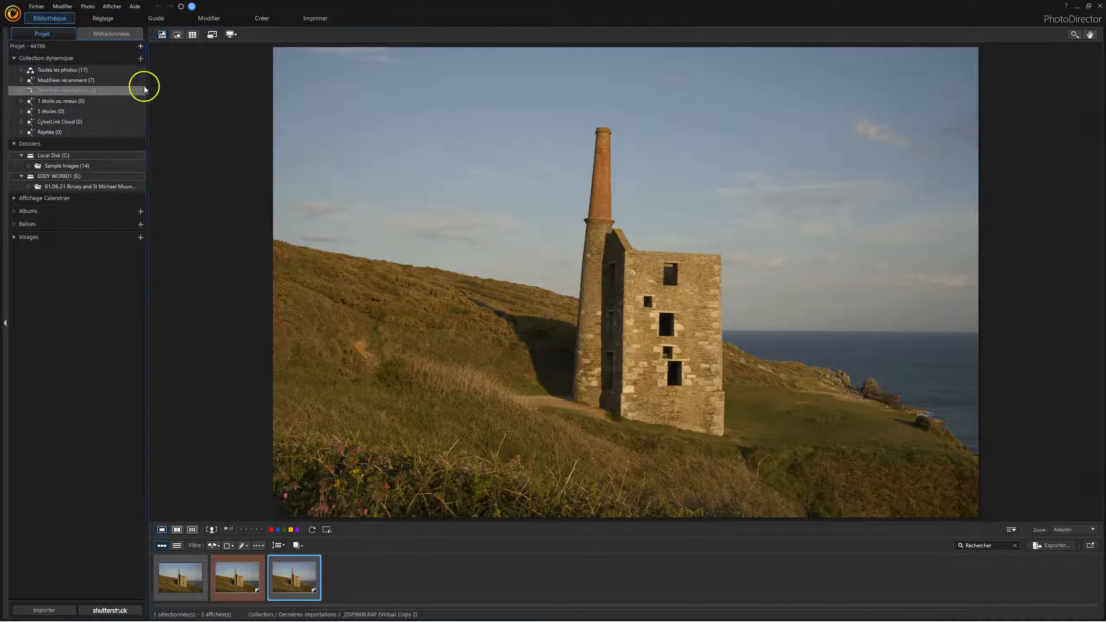
Load the video clip DJI_0336 from the "Videos à faire" folder for video-to-photo conversion
click(140, 46)
click(179, 120)
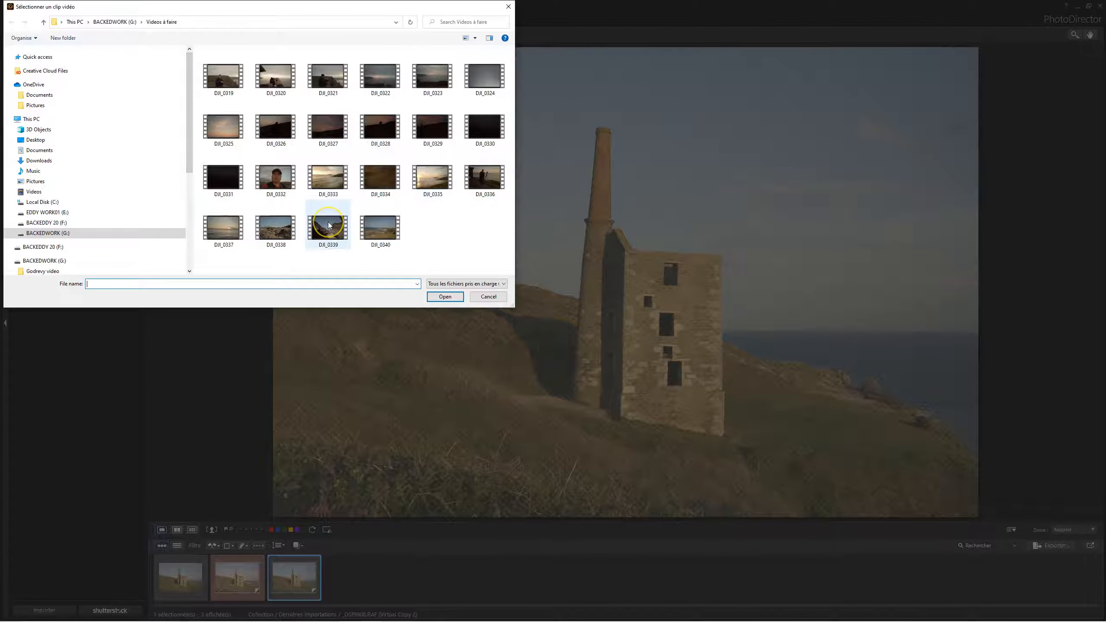
click(483, 177)
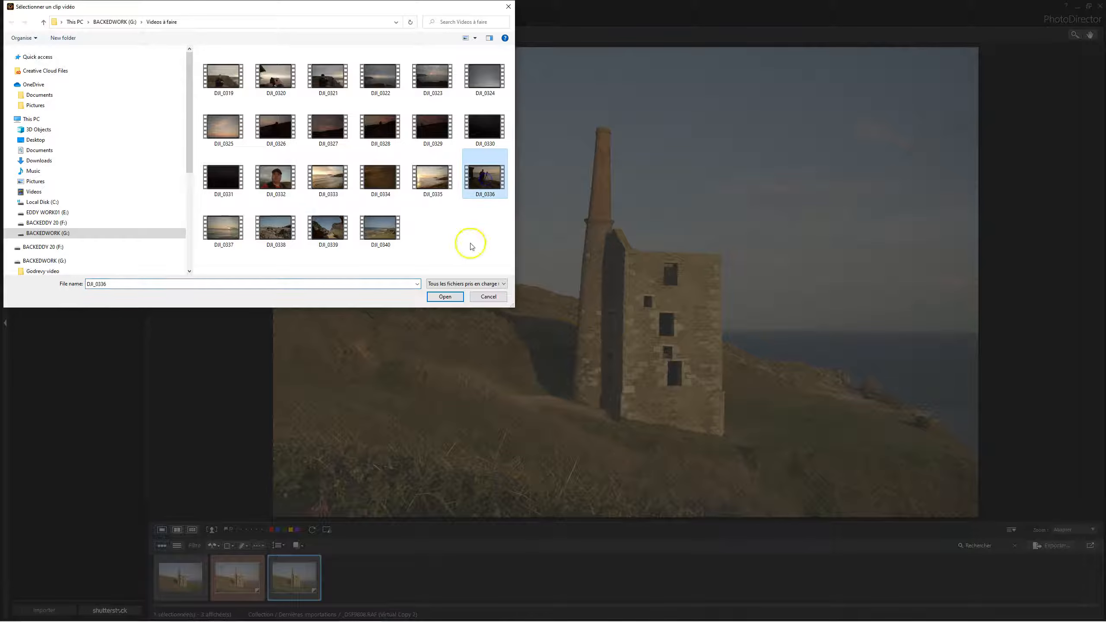
click(445, 297)
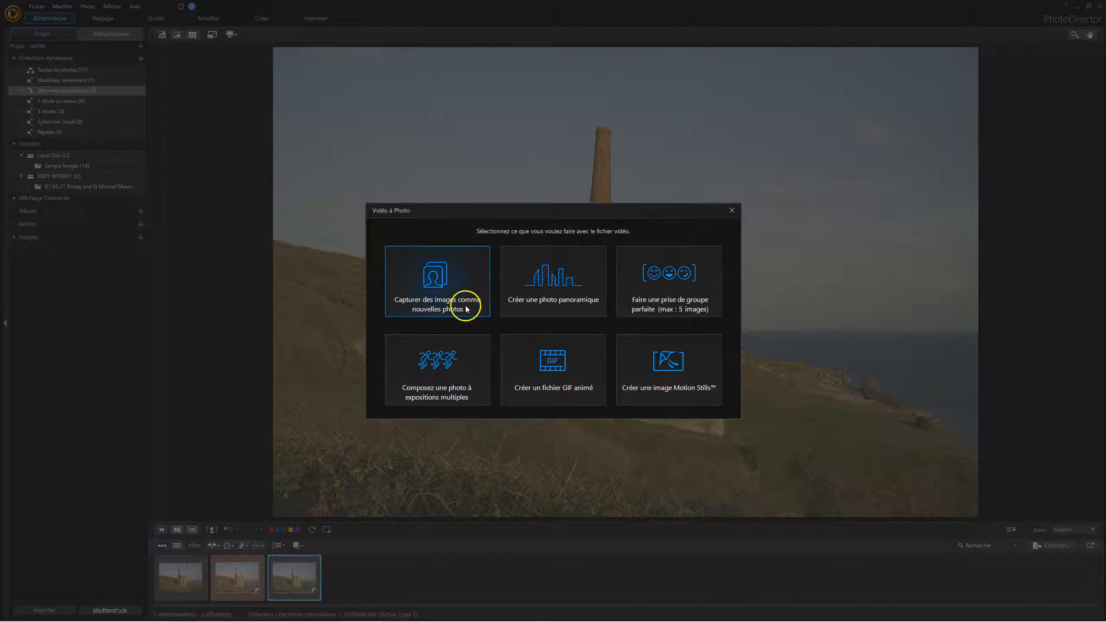
Choose to capture video frames as new photos and move playback to the sunset seascape at about 00:01:10
click(444, 293)
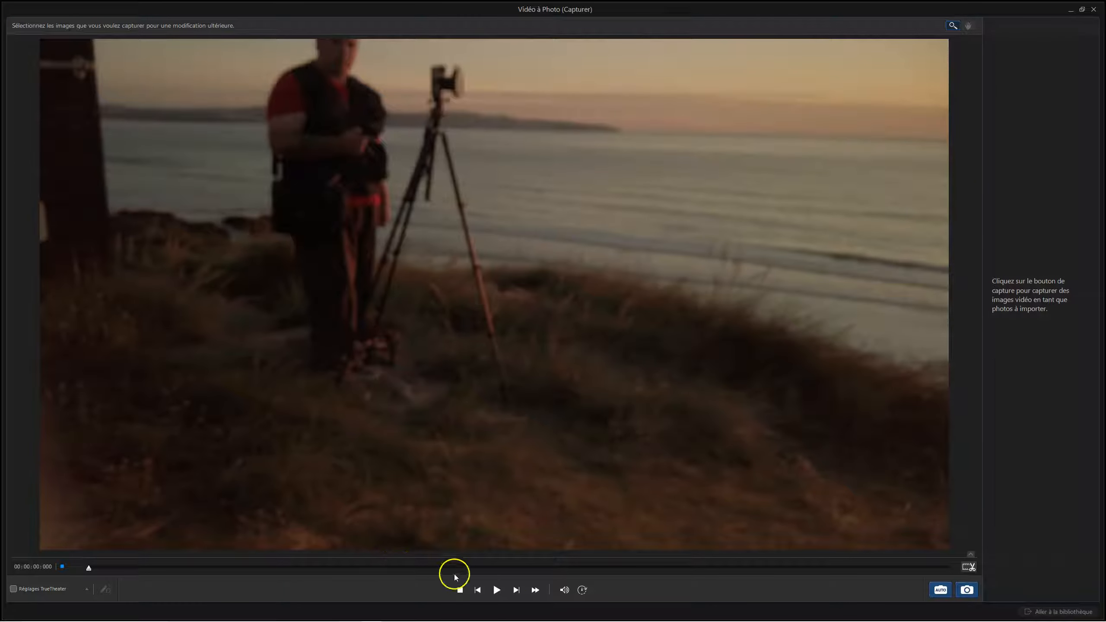
click(432, 568)
click(497, 591)
click(435, 567)
drag(468, 569, 542, 570)
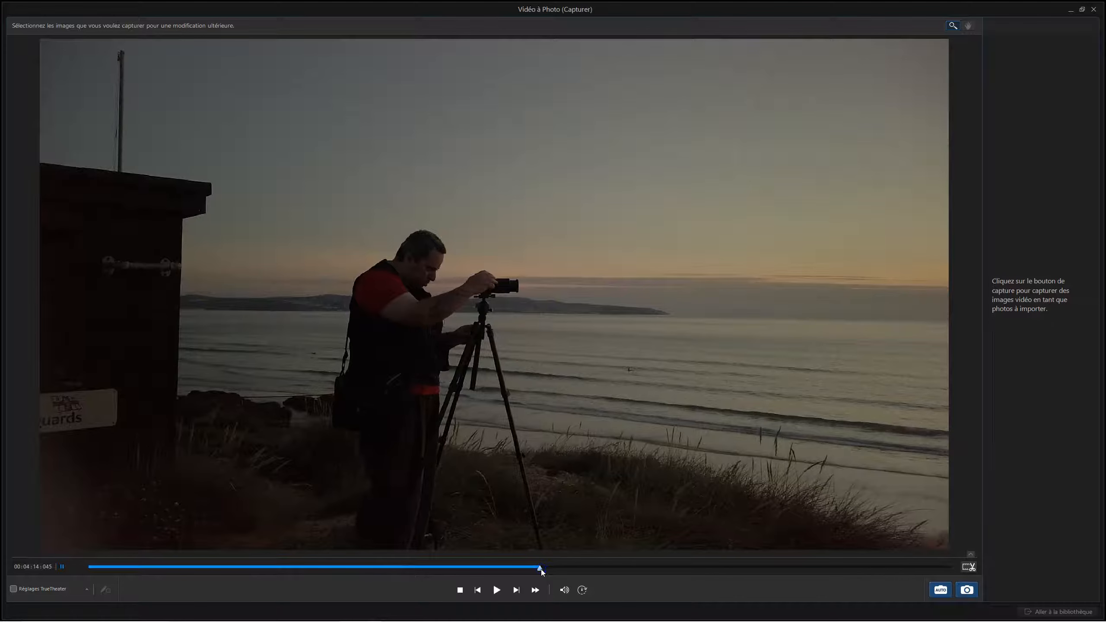
drag(541, 570, 215, 570)
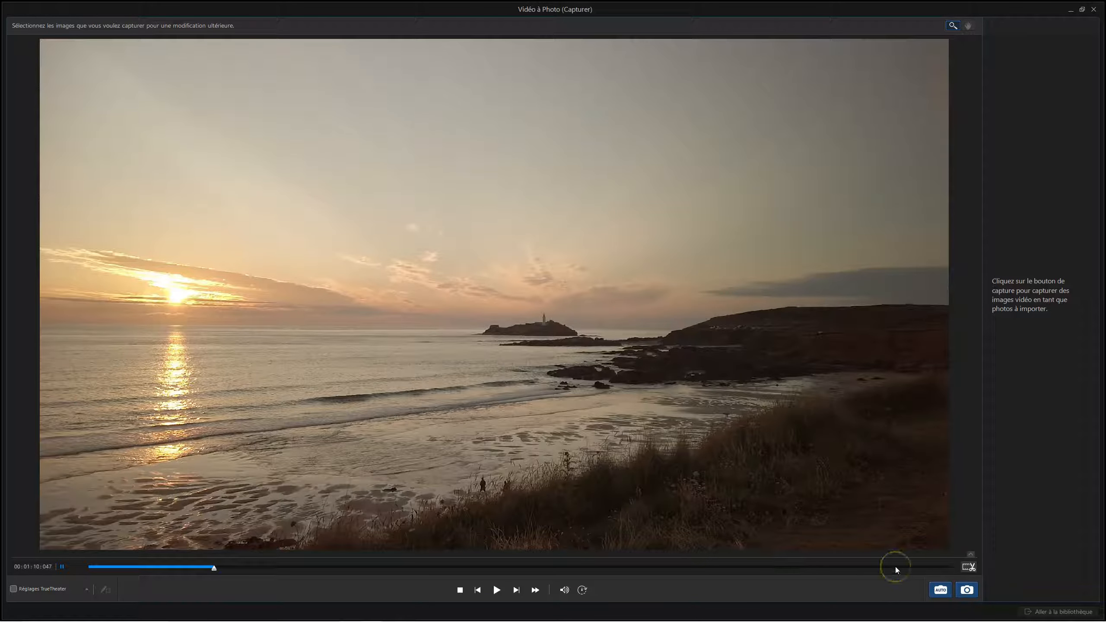
Capture the current sunset frame as a photo and import it into the folder "G:\Videos à faire"
click(967, 590)
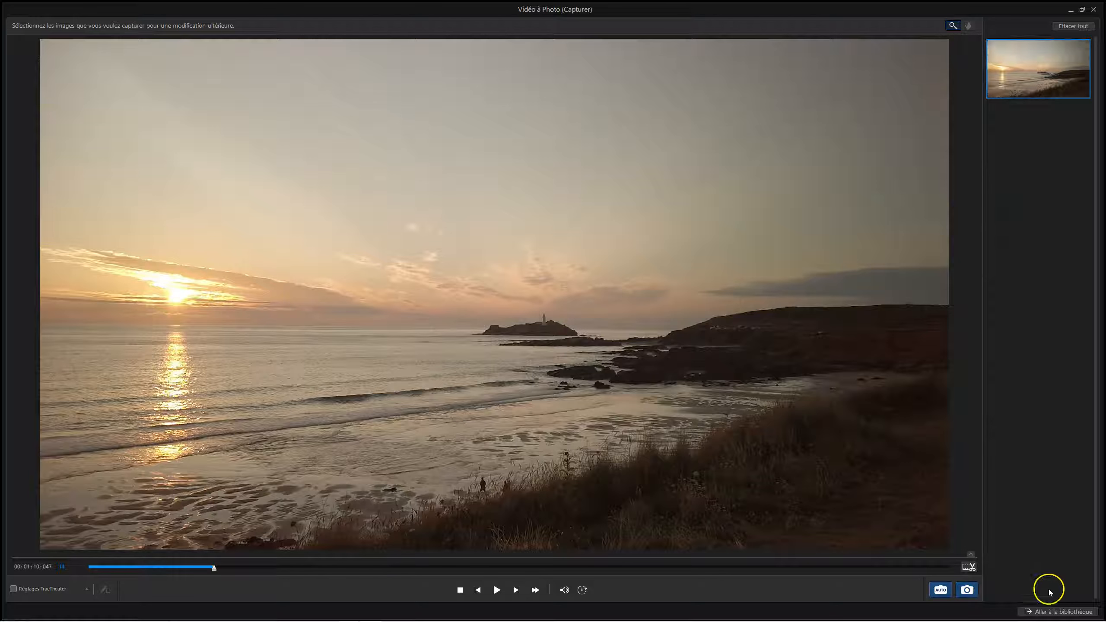
click(1063, 612)
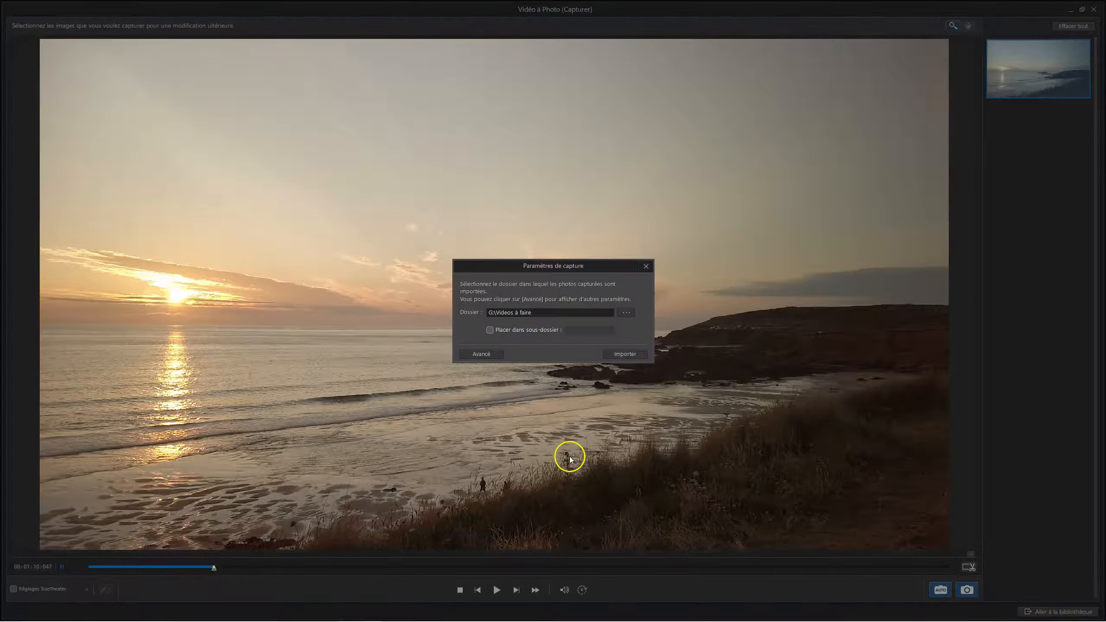
click(627, 355)
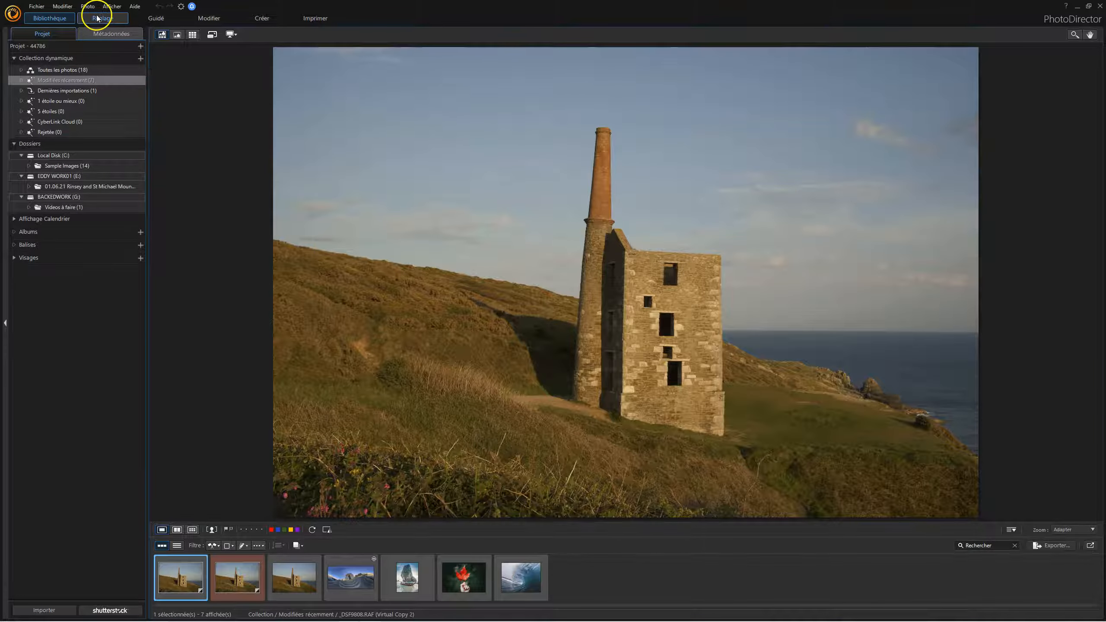
Switch to adjusting _DSF9808.RAF (Virtual Copy 2) and review the available manual global adjustment tools
click(97, 18)
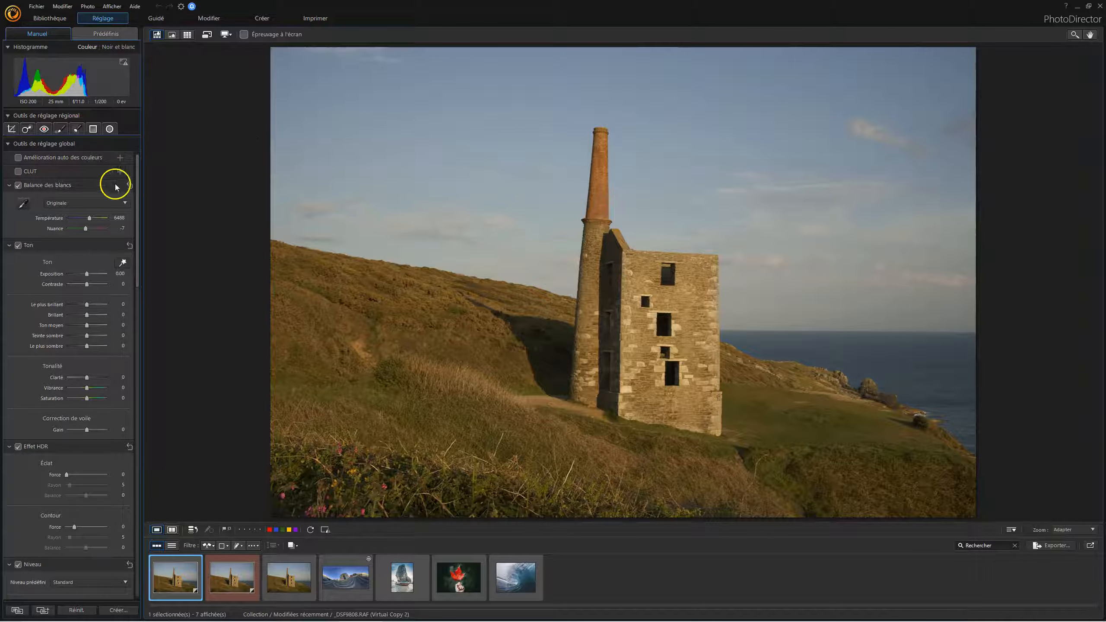
scroll(80, 217, down, 10)
scroll(79, 197, down, 10)
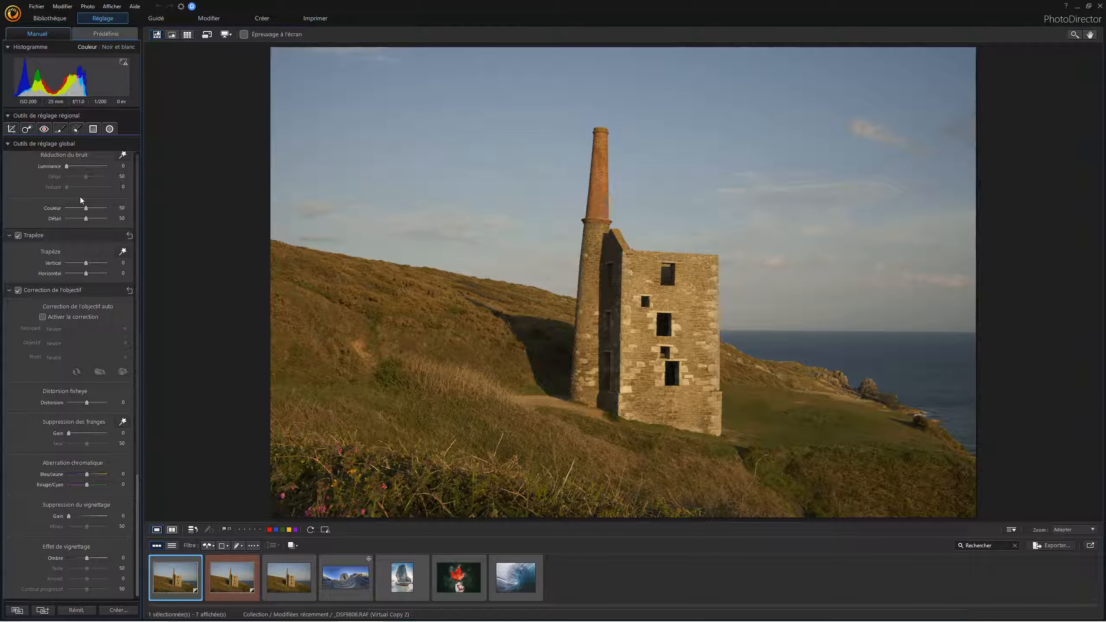
scroll(79, 197, up, 15)
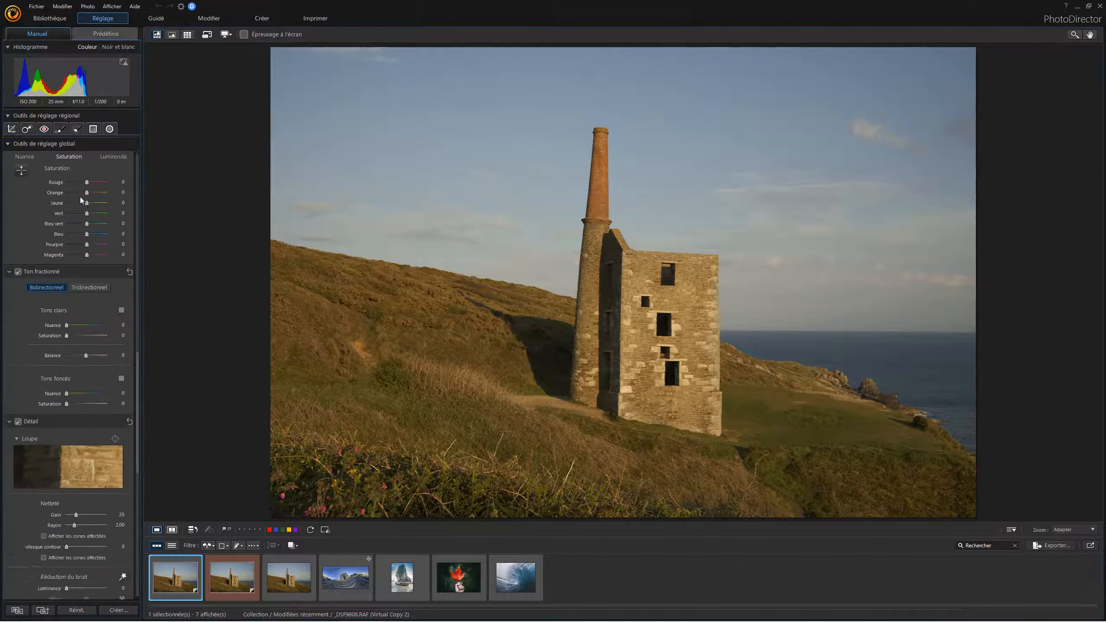
scroll(80, 198, up, 5)
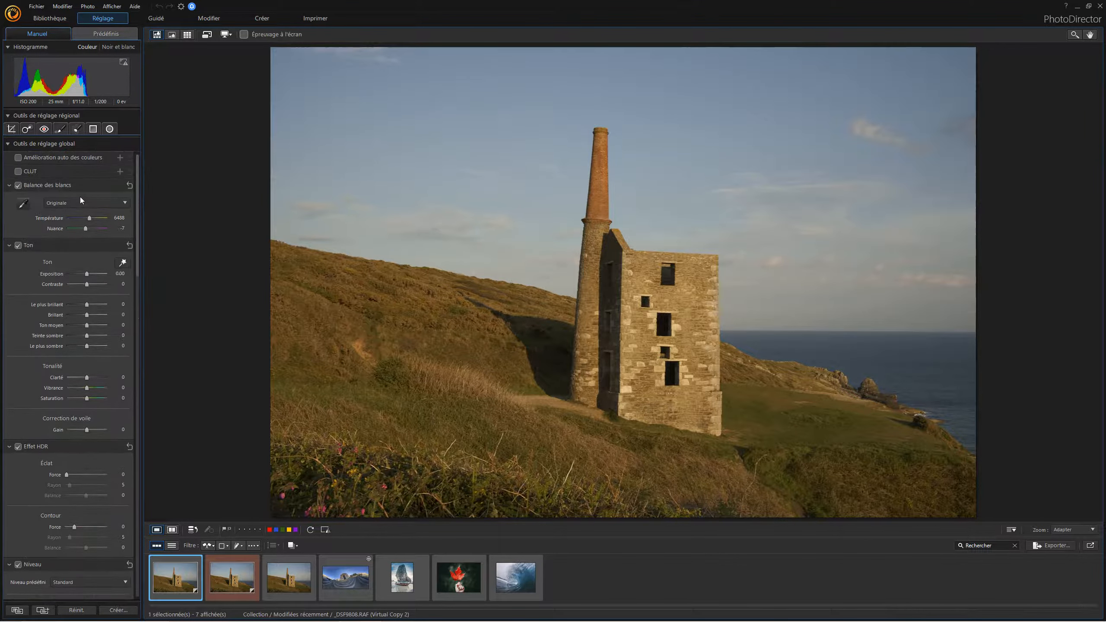
Apply automatic color enhancement to the photo at strength 50 and compare the image with and without it
click(77, 176)
click(34, 158)
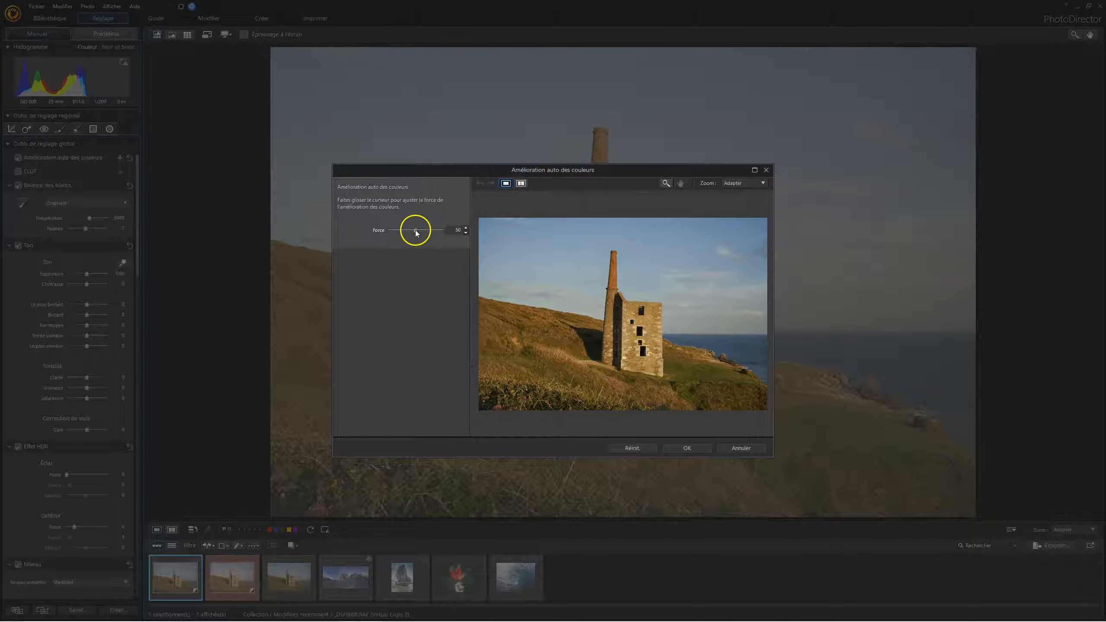
click(702, 455)
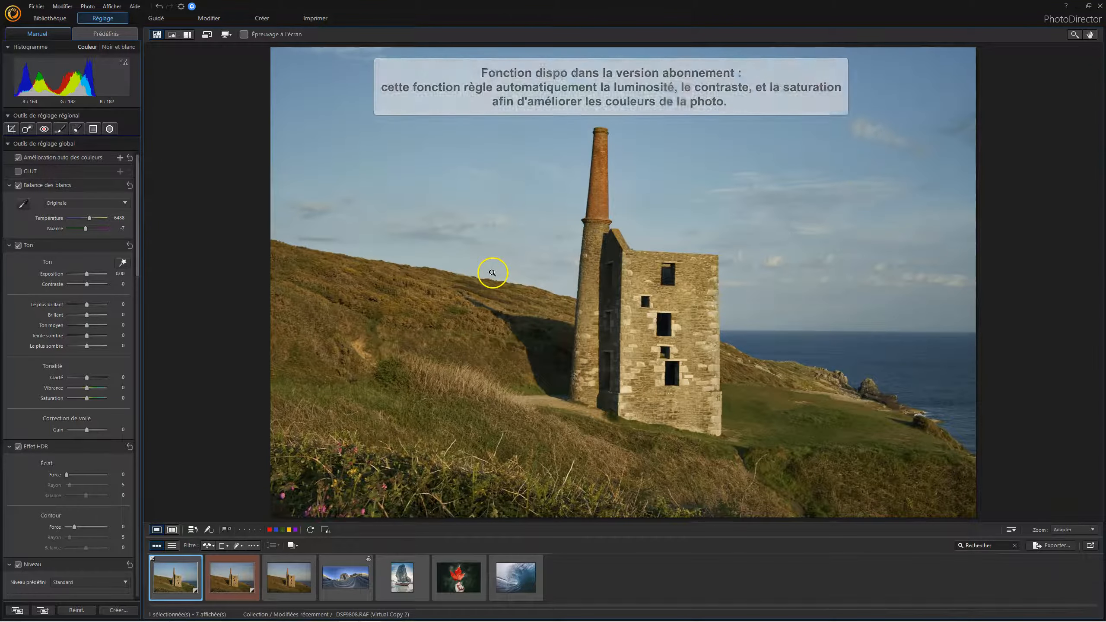
click(19, 157)
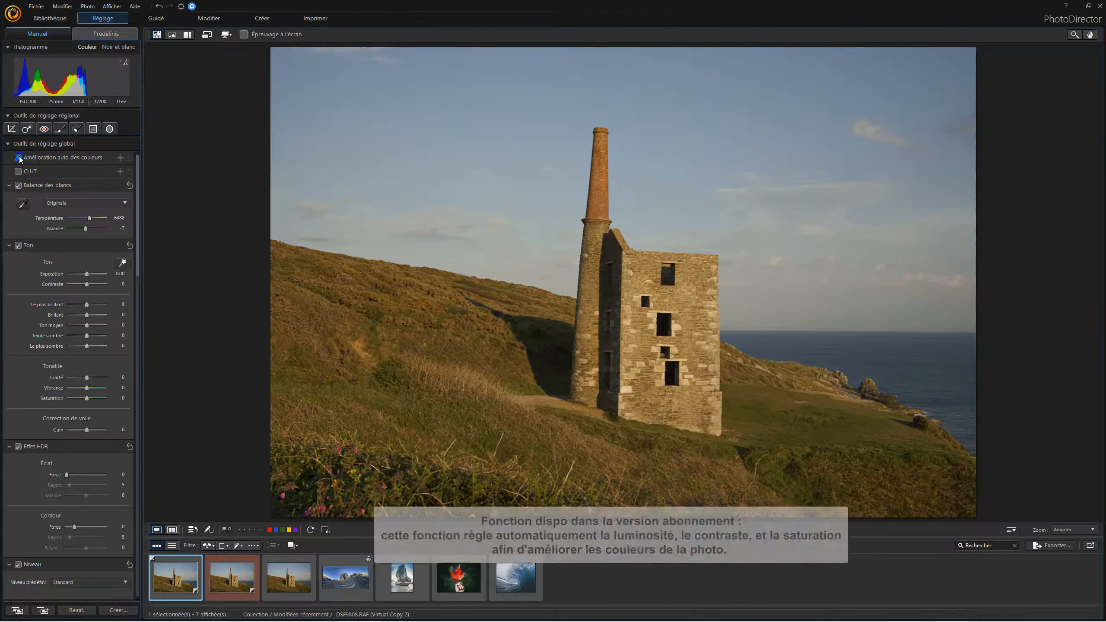
click(18, 158)
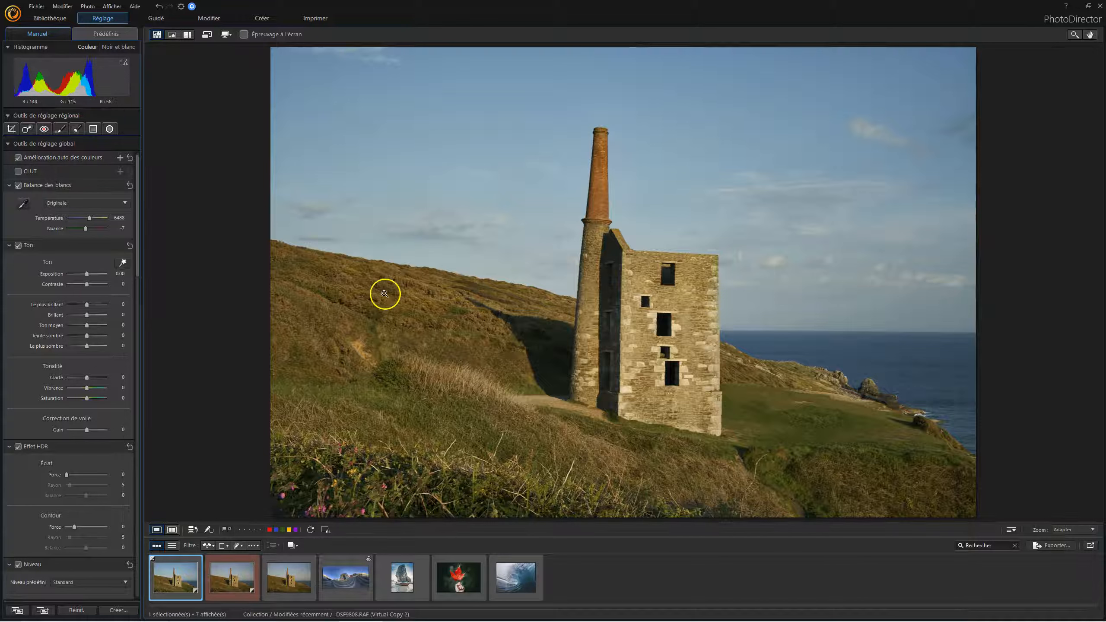
Increase the automatic color enhancement strength, compare the result with the original, and reset the enhancement
click(120, 158)
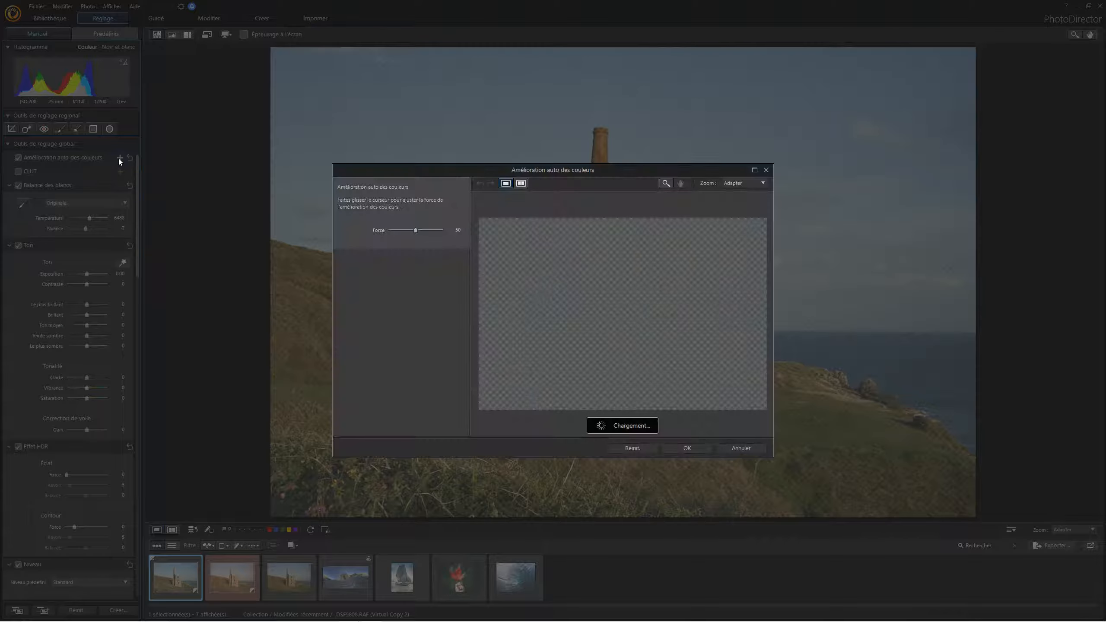
drag(449, 236, 479, 238)
click(678, 450)
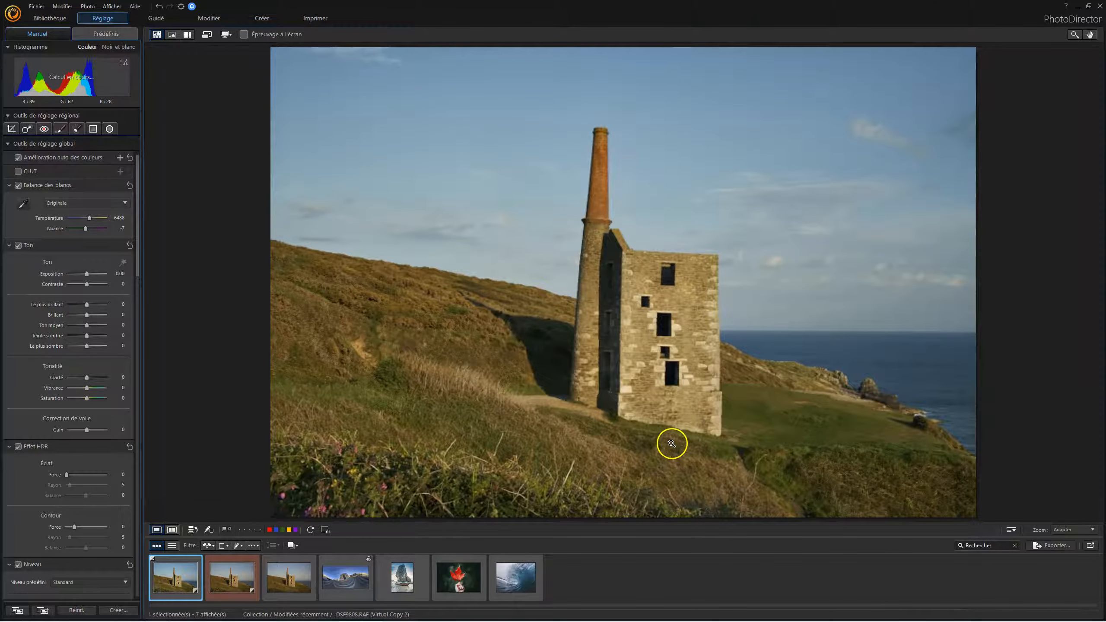
click(18, 158)
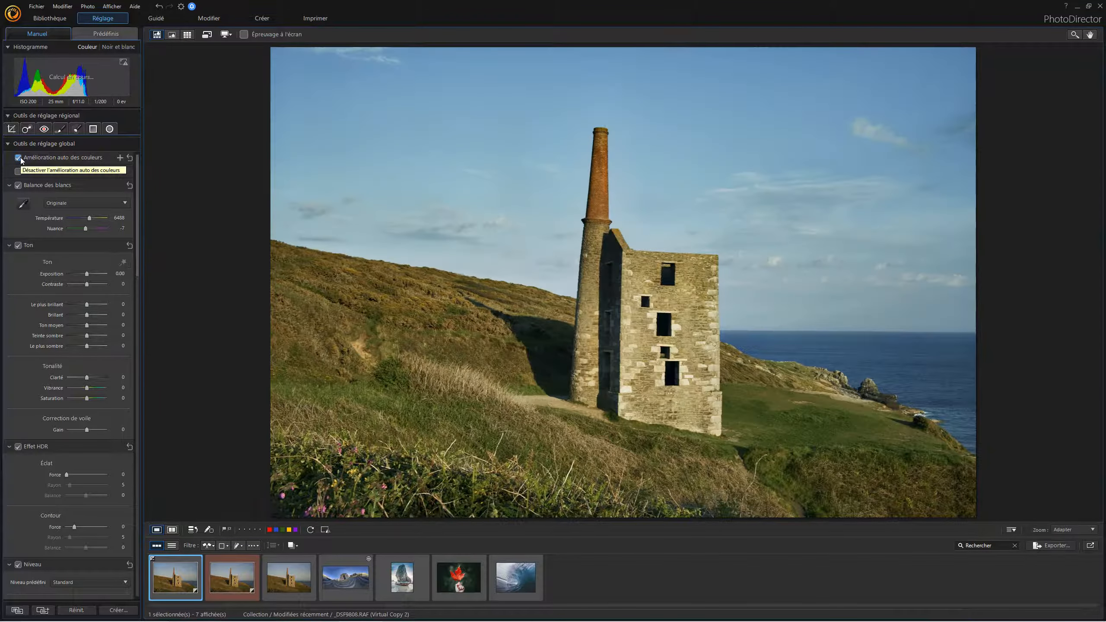
click(130, 157)
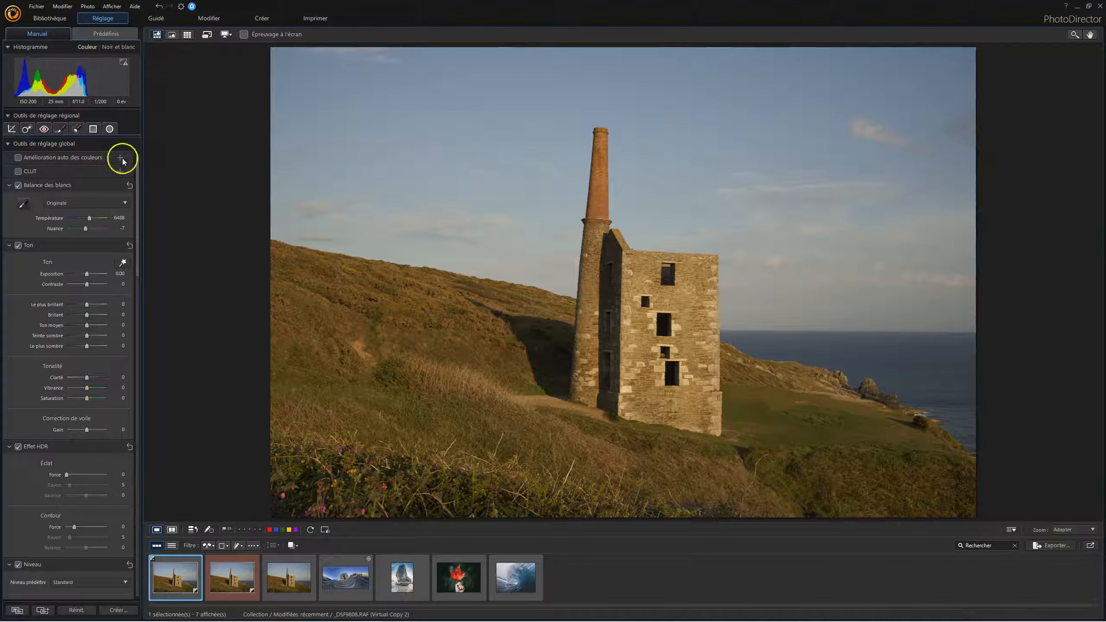
Preview the CLUT presets Rétro froid and Sérénité, apply Polaroid, and turn the CLUT off after comparing
click(22, 171)
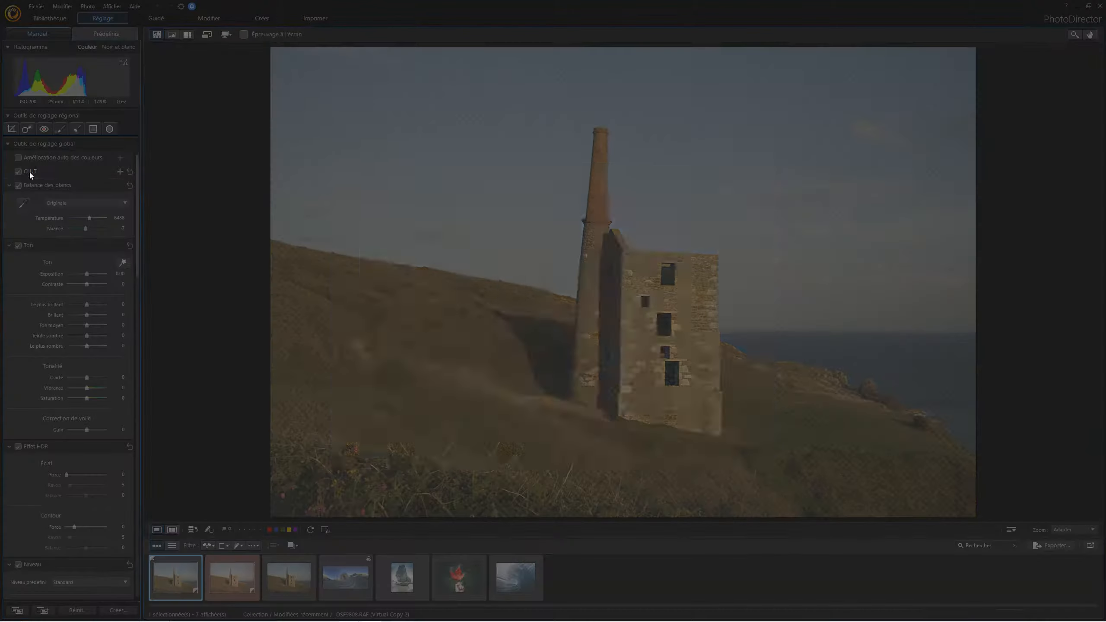
click(427, 322)
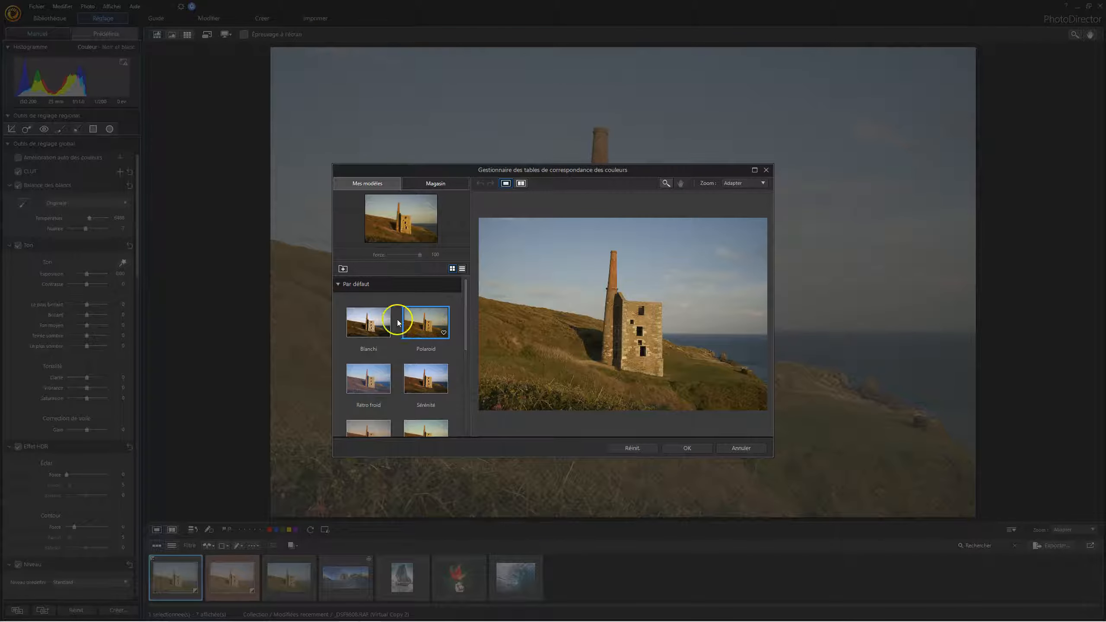
click(376, 378)
click(424, 379)
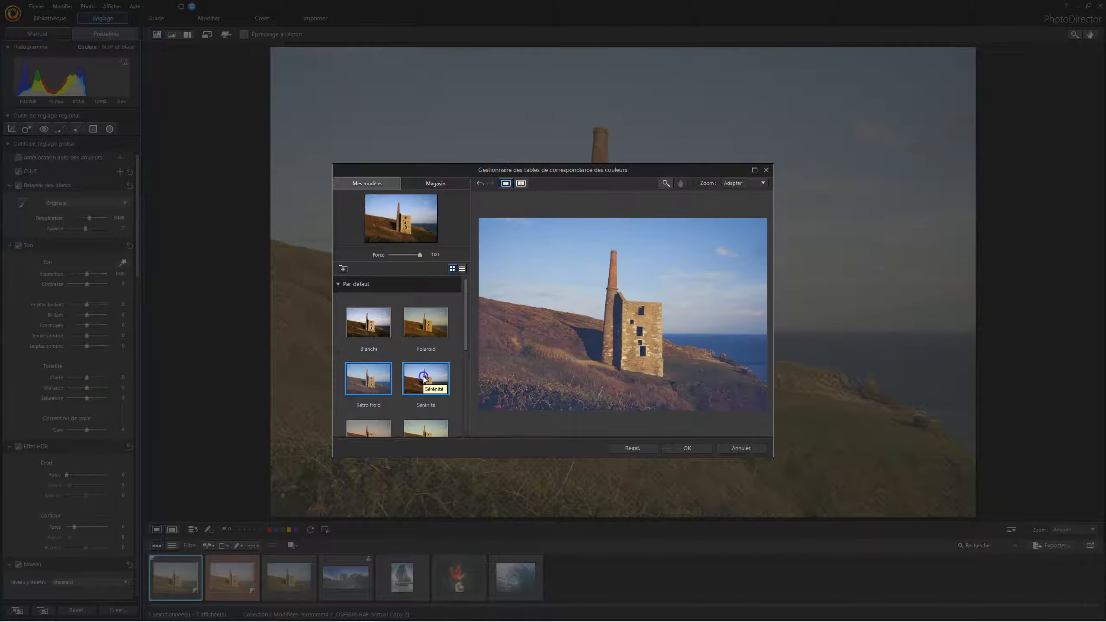
click(424, 334)
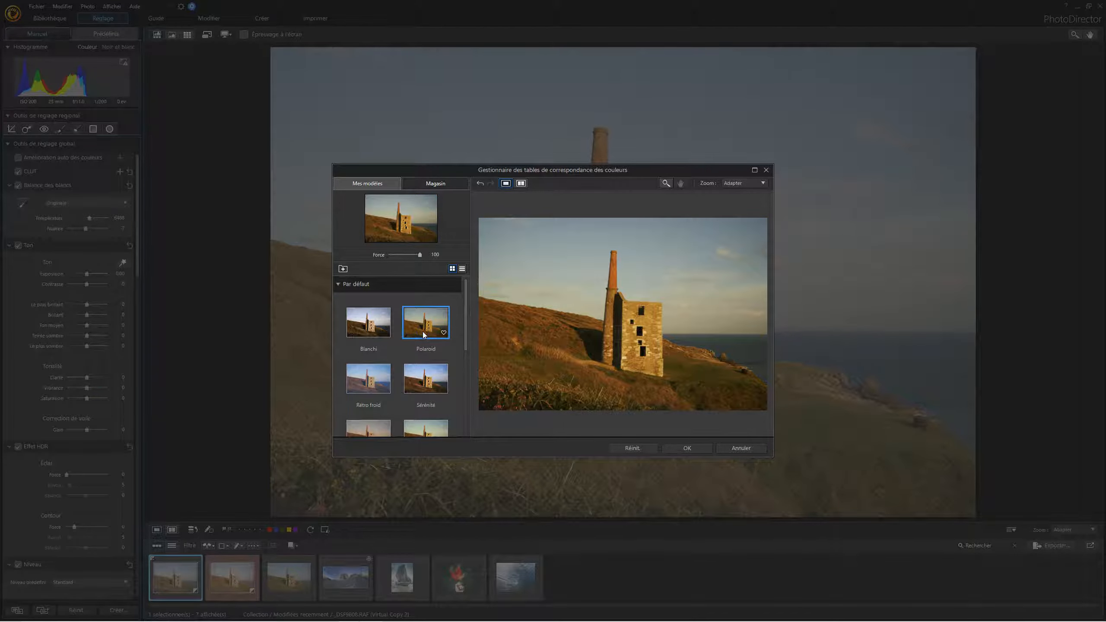
click(690, 450)
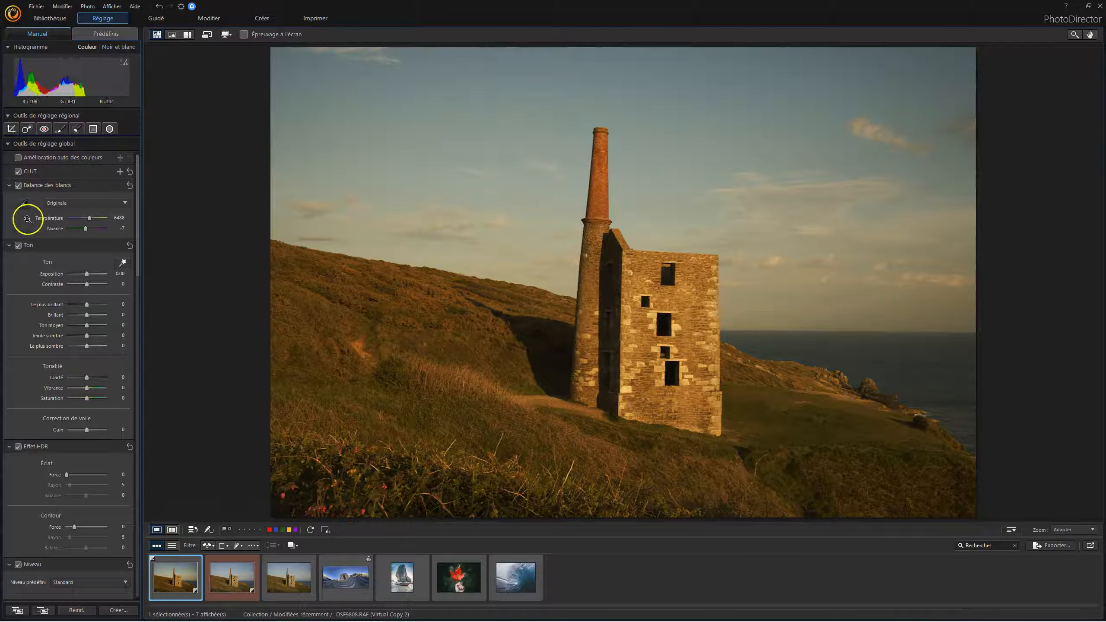
click(18, 171)
click(19, 172)
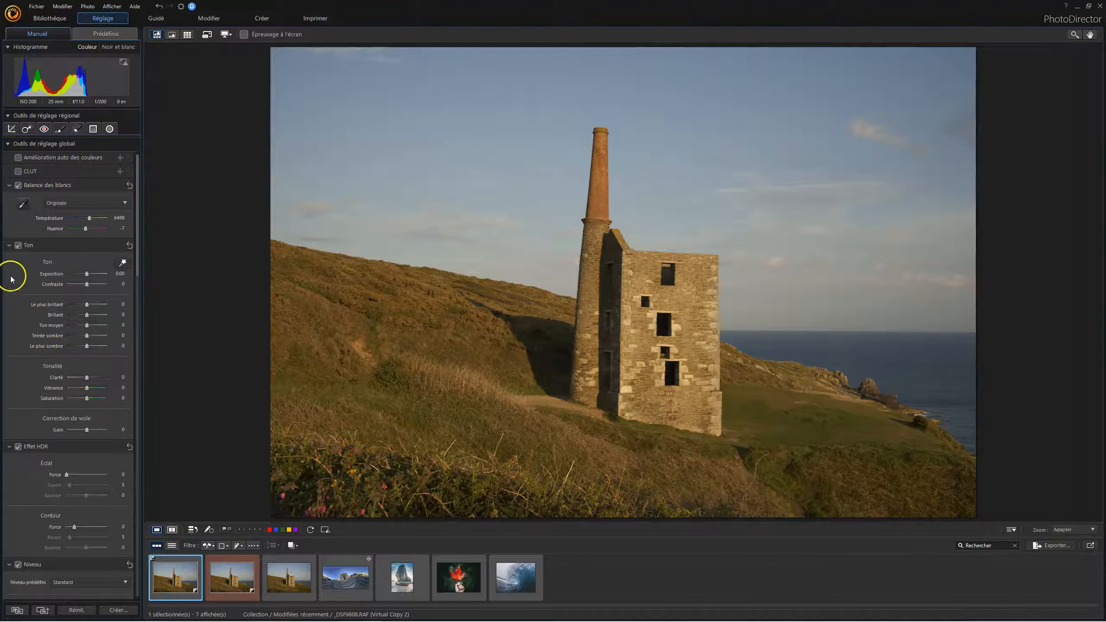
Set the white balance by sampling the pale cloud beside the building, and apply the automatic tone correction
click(23, 202)
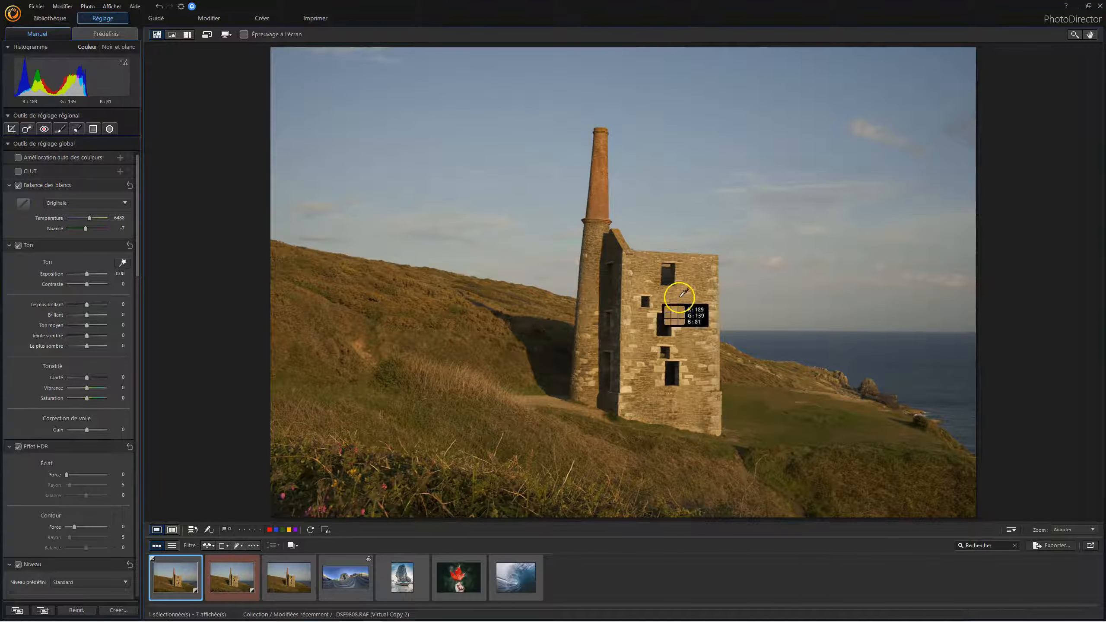
click(776, 260)
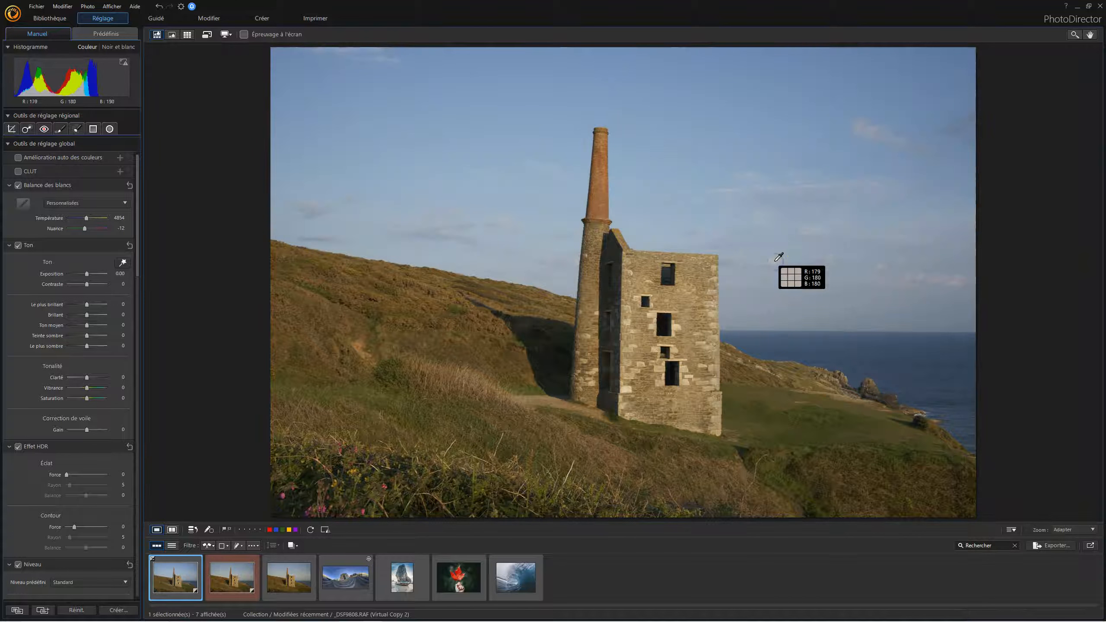
click(122, 263)
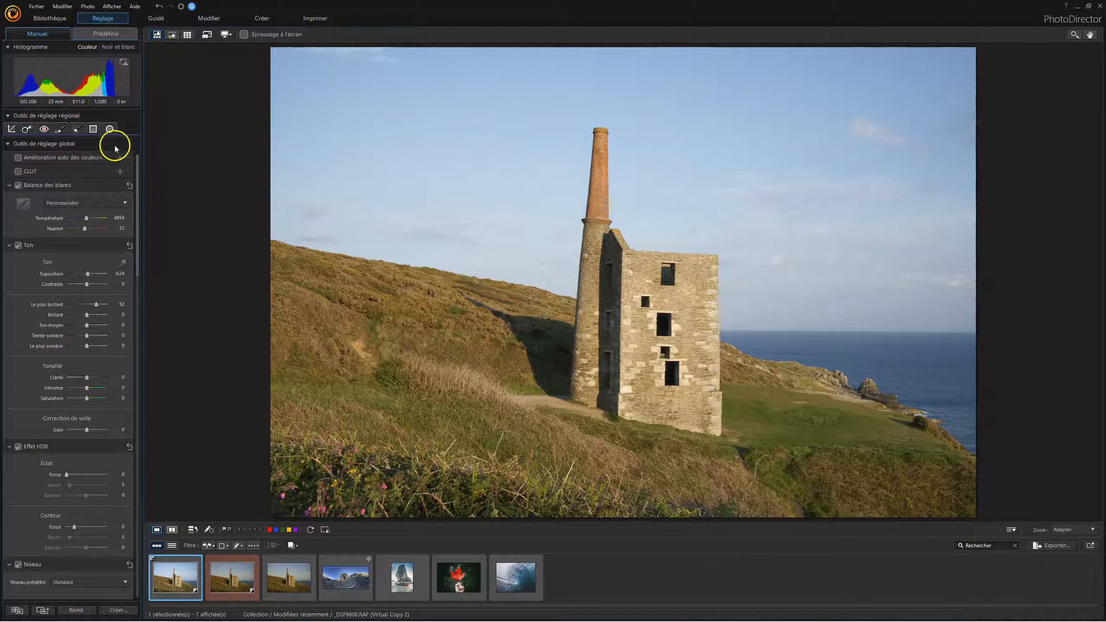
With clipping warnings shown, set the haze correction gain to 45, HDR Éclat strength 24 and balance -76, and Contour strength 19
click(125, 63)
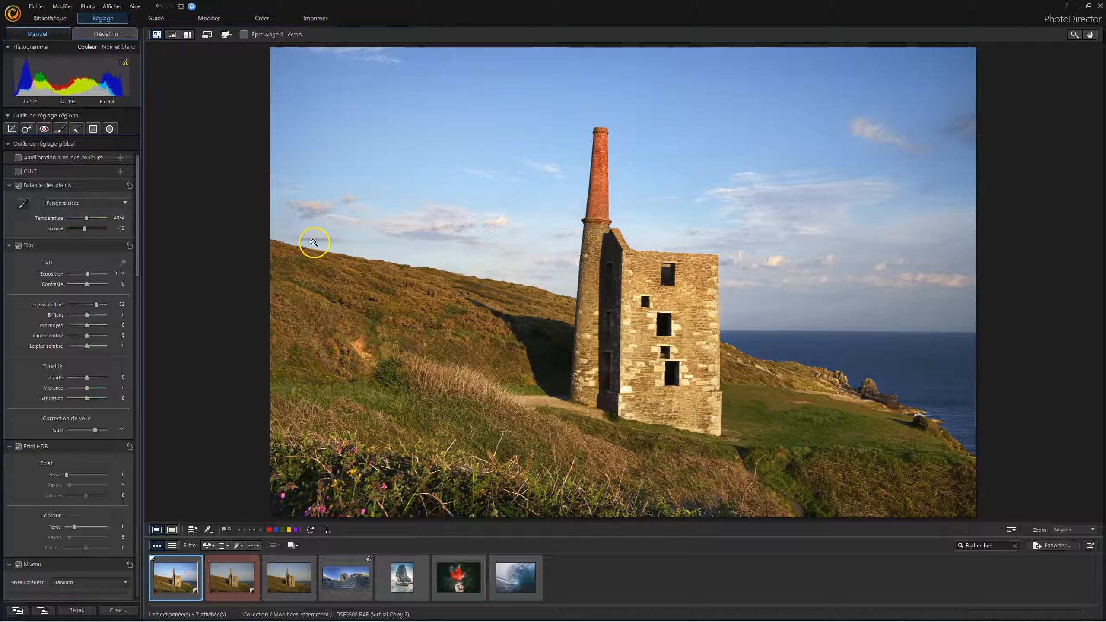
scroll(39, 332, down, 5)
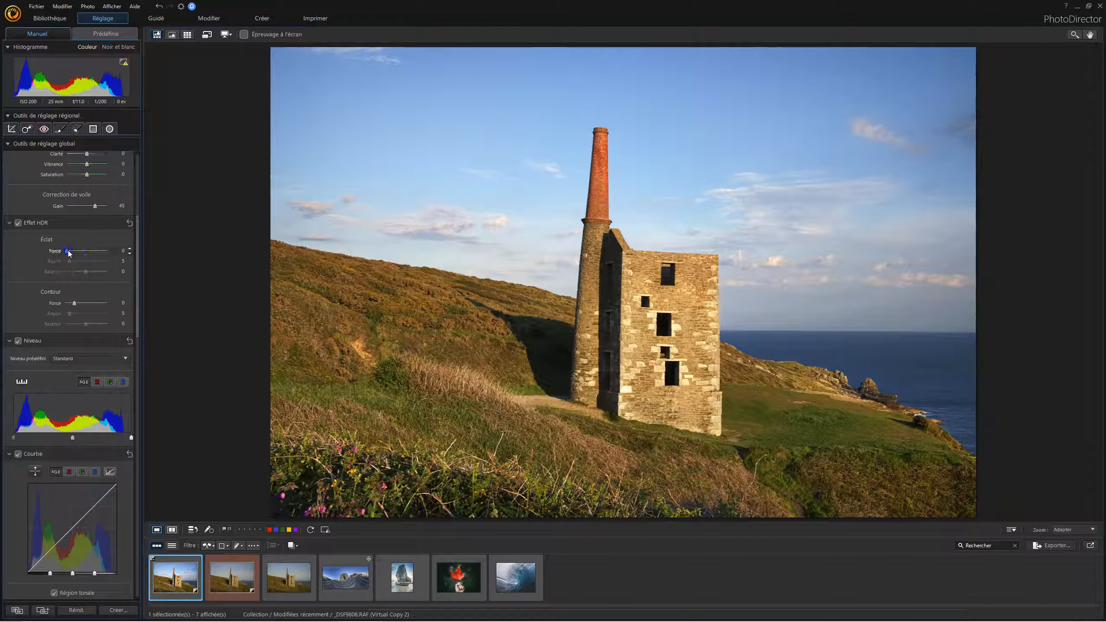
drag(70, 250, 86, 273)
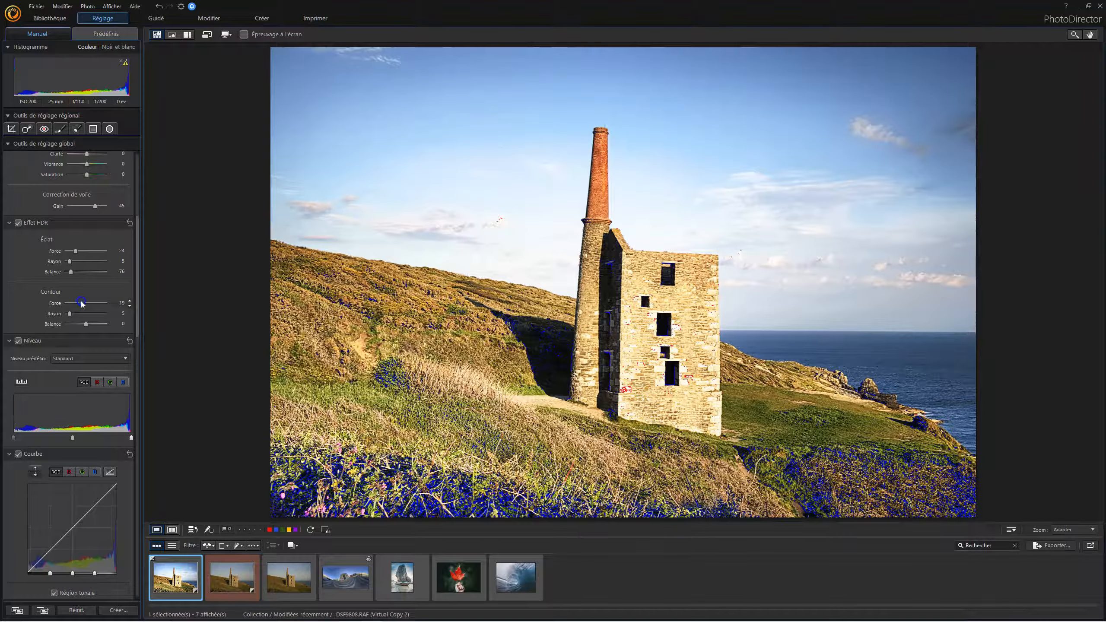
Hide the clipping warnings, set HDR Contour balance to -84 and strength to -2, reduce Éclat strength to 8, and toggle the effect to compare
click(123, 64)
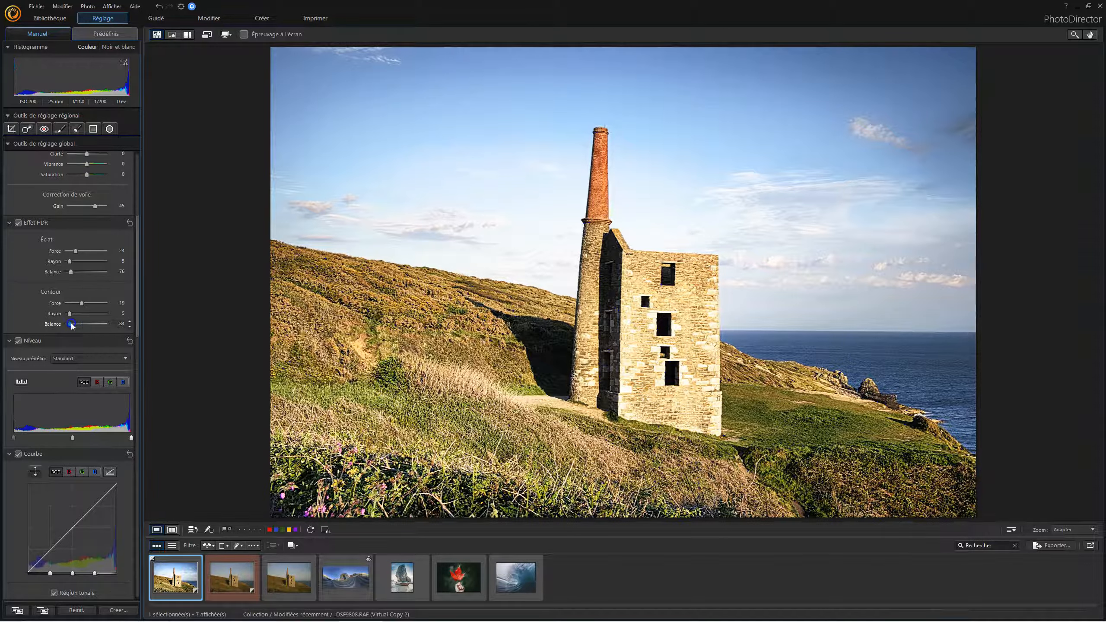
drag(82, 303, 78, 307)
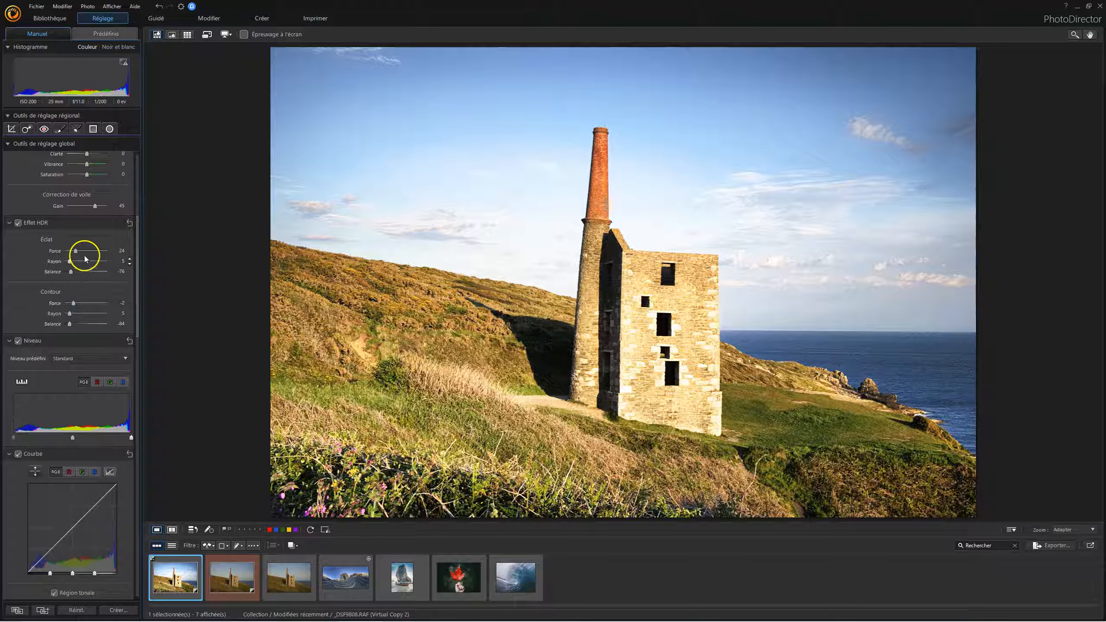
drag(75, 252, 70, 253)
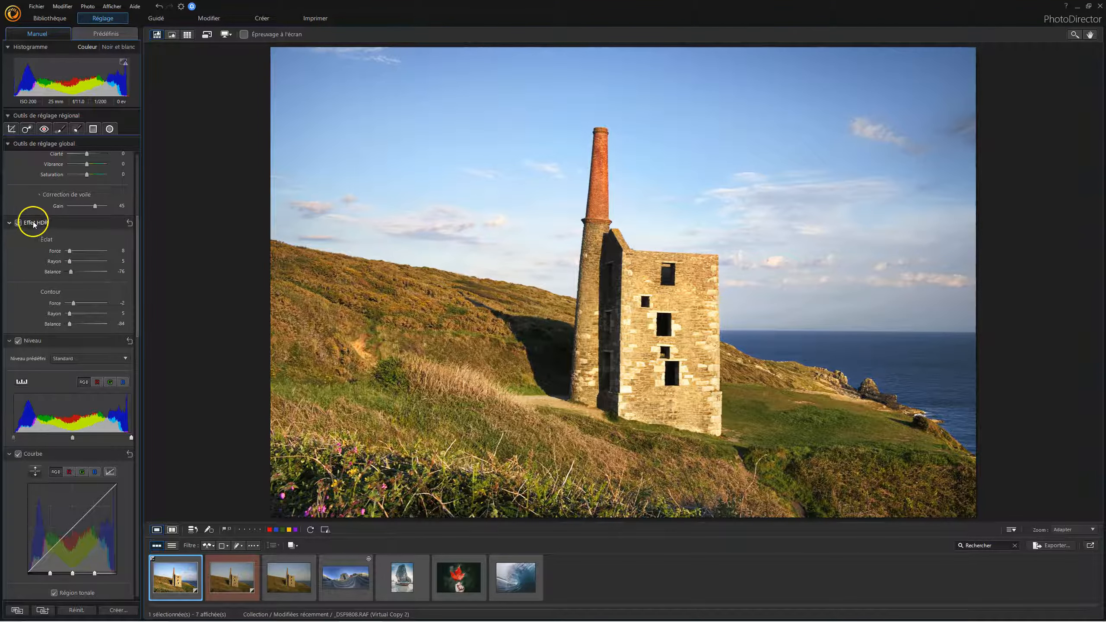
click(18, 223)
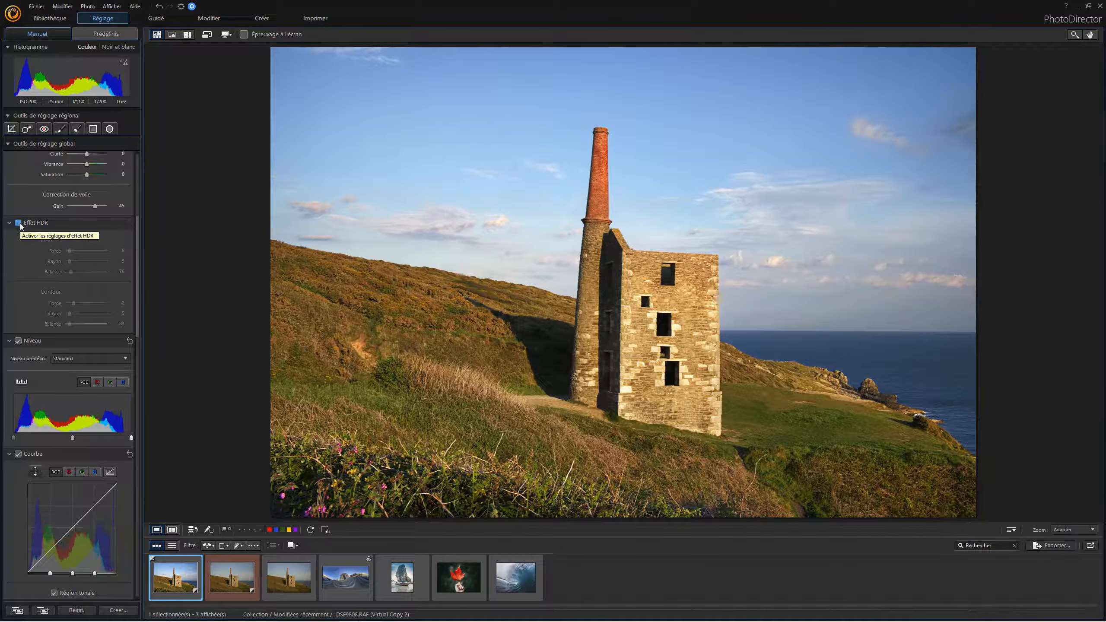
click(19, 223)
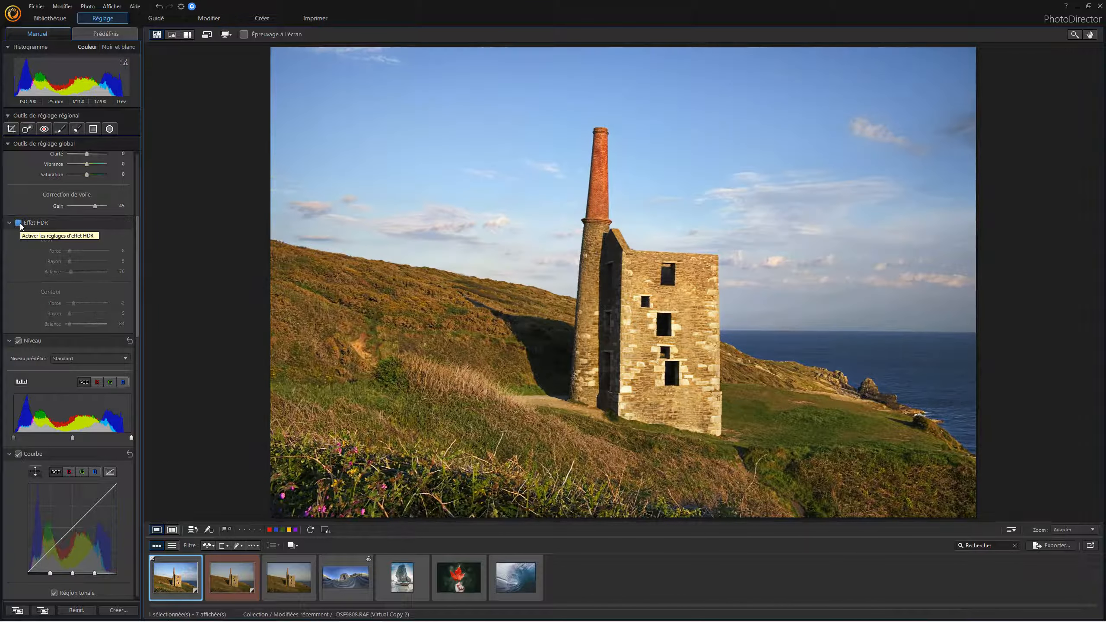
Set HDR Éclat to strength 25, radius 1 and balance 80, and Contour to strength 16, radius 6 and balance 36
click(18, 223)
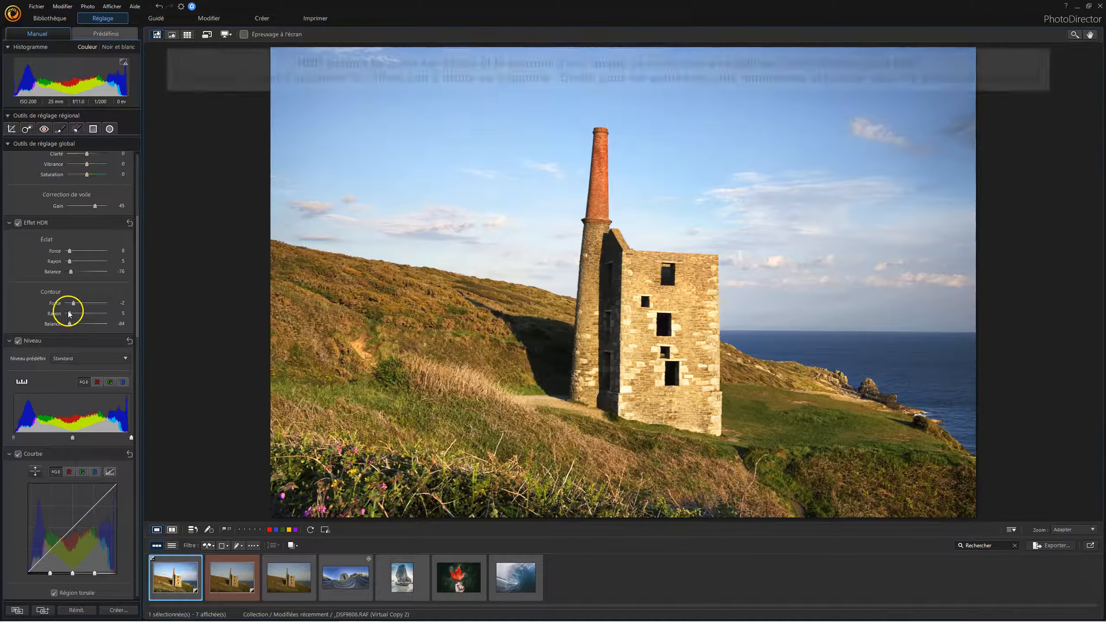
drag(74, 307, 81, 306)
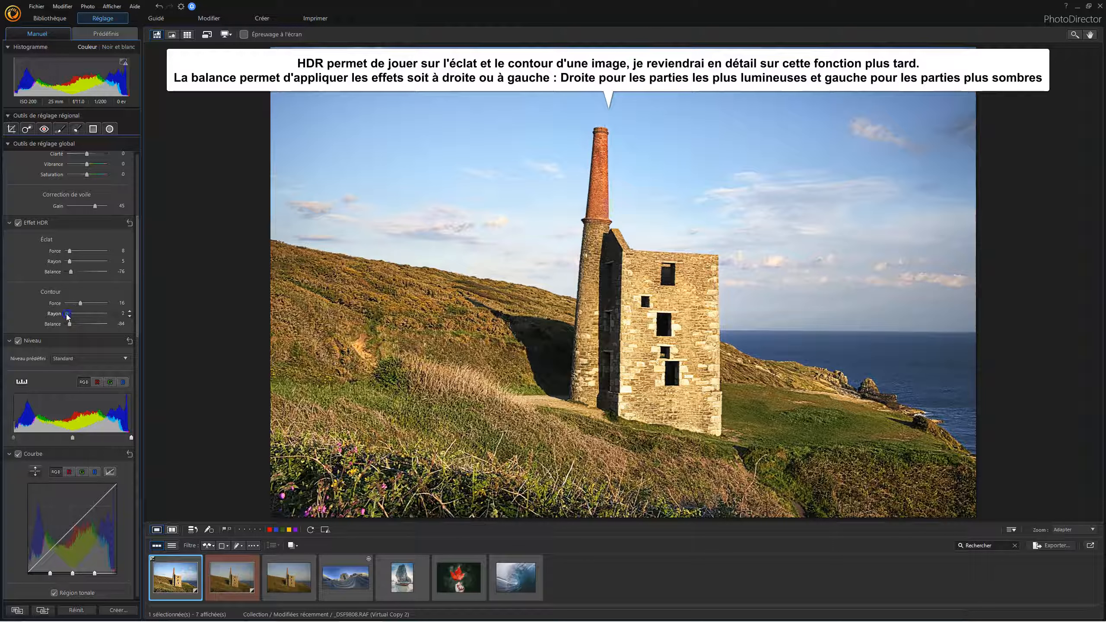
drag(70, 251, 77, 252)
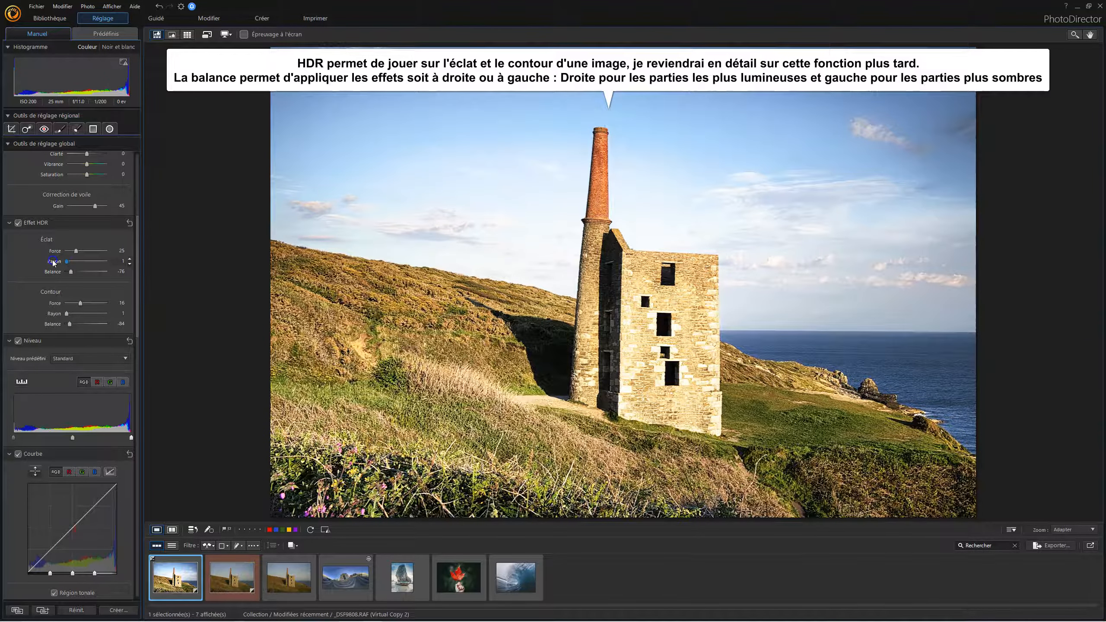
drag(70, 271, 105, 274)
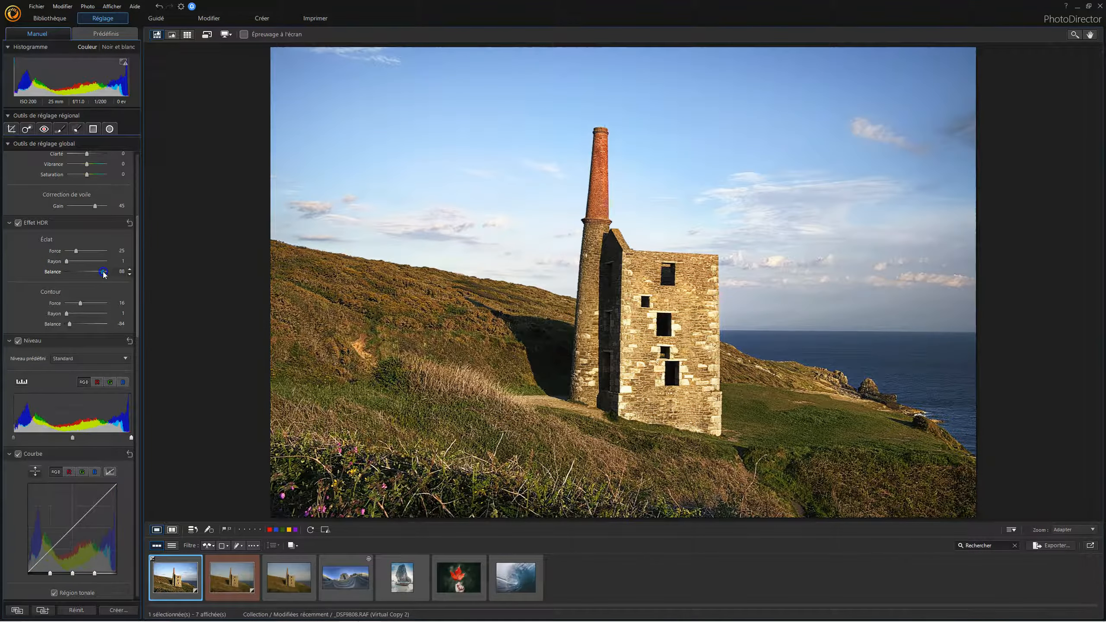
drag(69, 324, 81, 324)
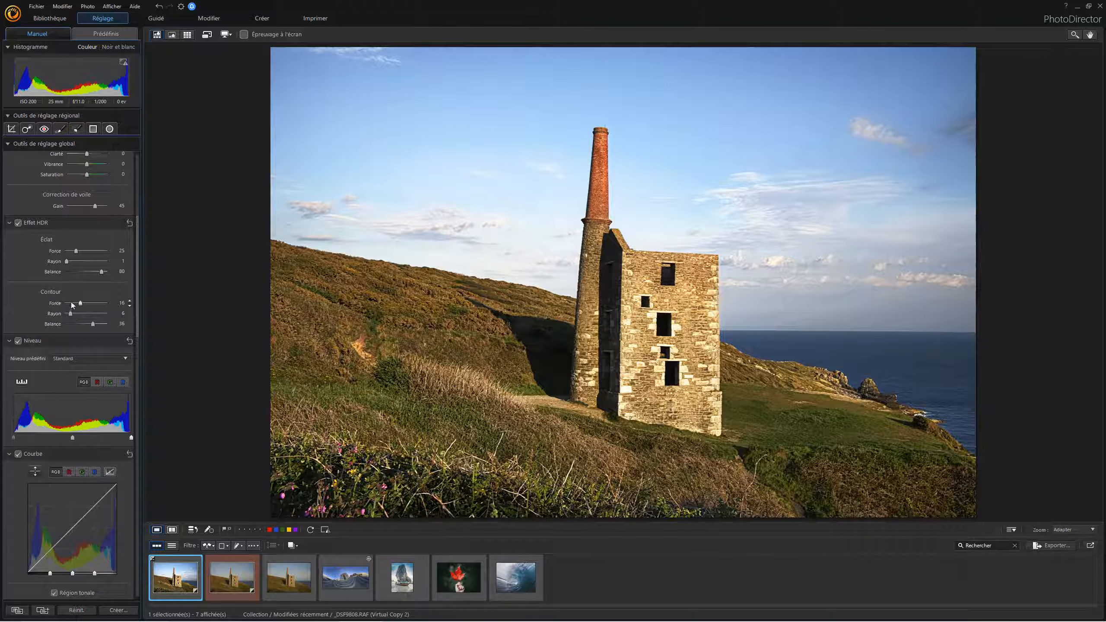
Toggle the HDR effect off and on to compare, and reset all its Éclat and Contour settings
click(18, 223)
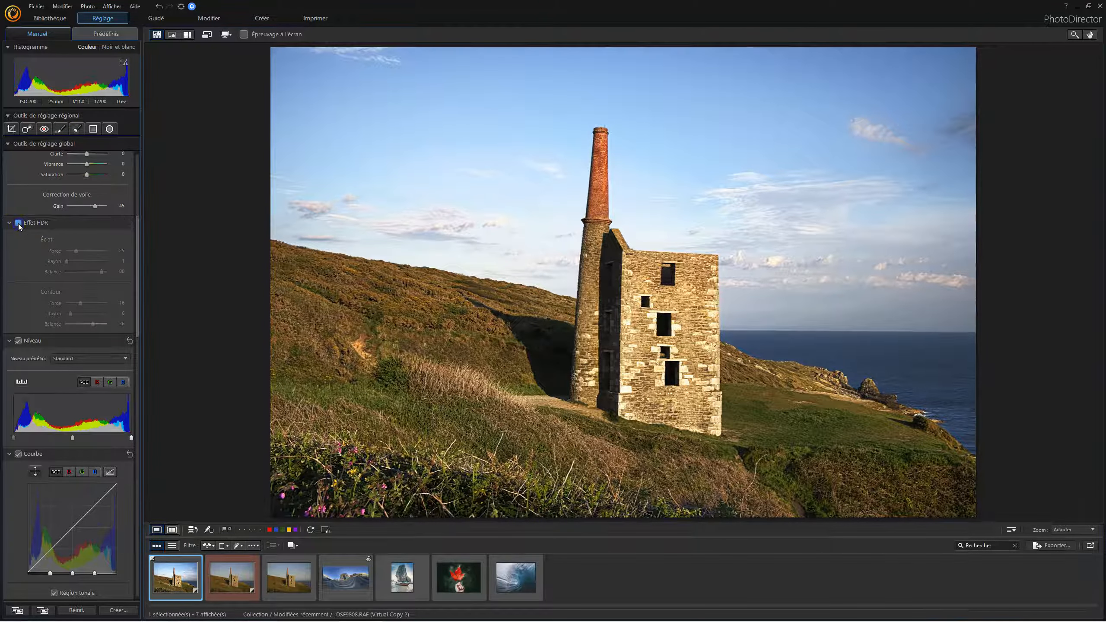
click(18, 223)
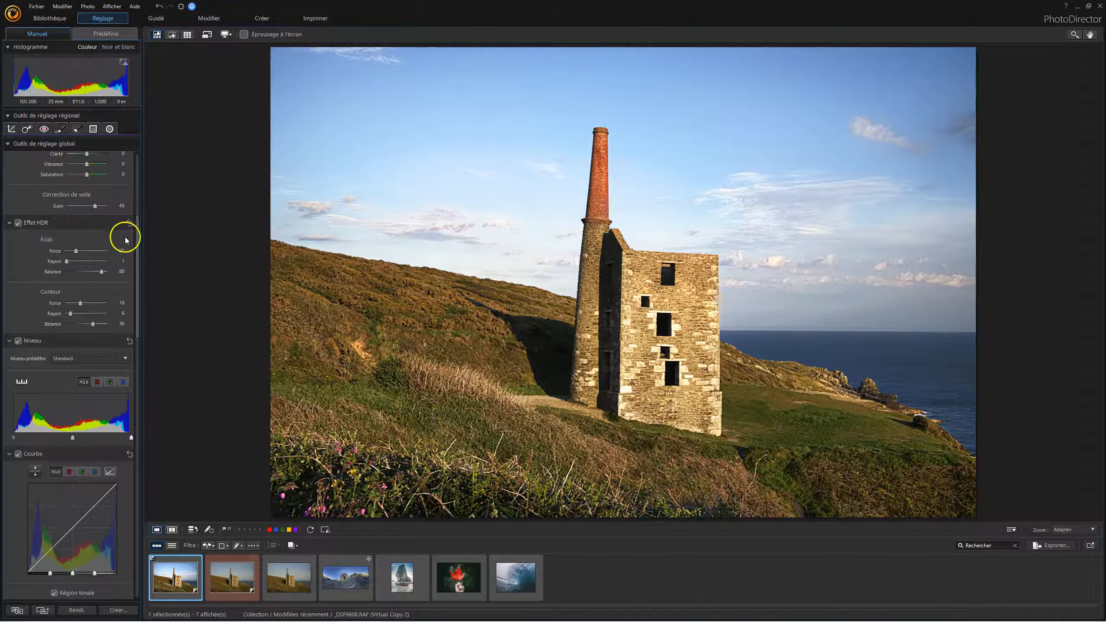
click(129, 223)
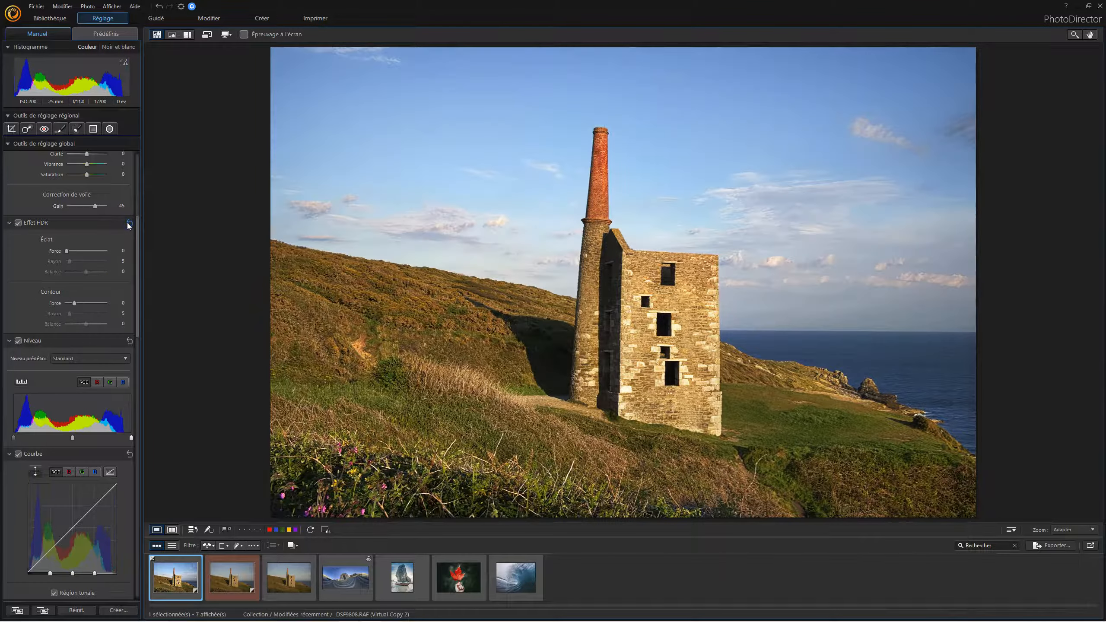
Apply the level presets Contraste moyen, Contraste fort and Aplat in turn to compare their contrast
scroll(74, 311, down, 5)
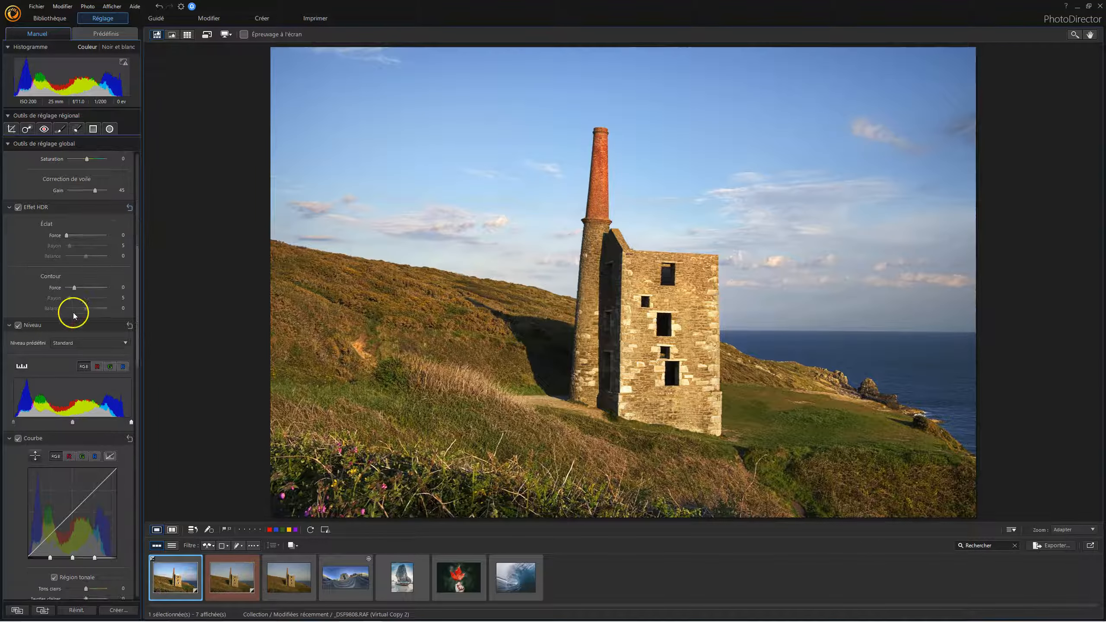
scroll(77, 244, up, 3)
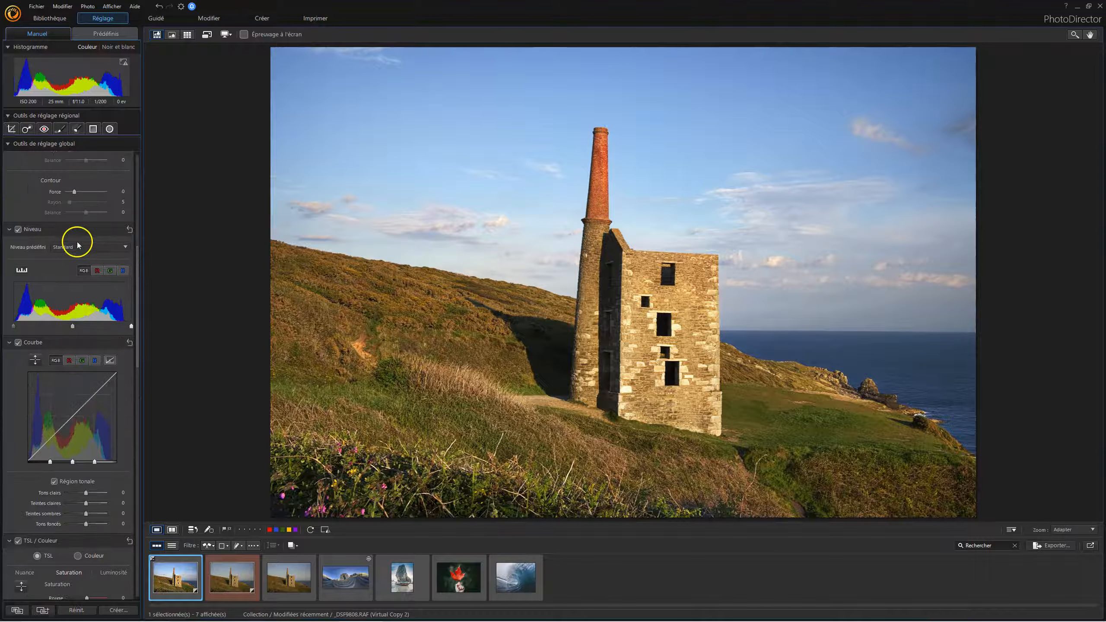
click(78, 247)
click(66, 248)
click(73, 282)
click(67, 247)
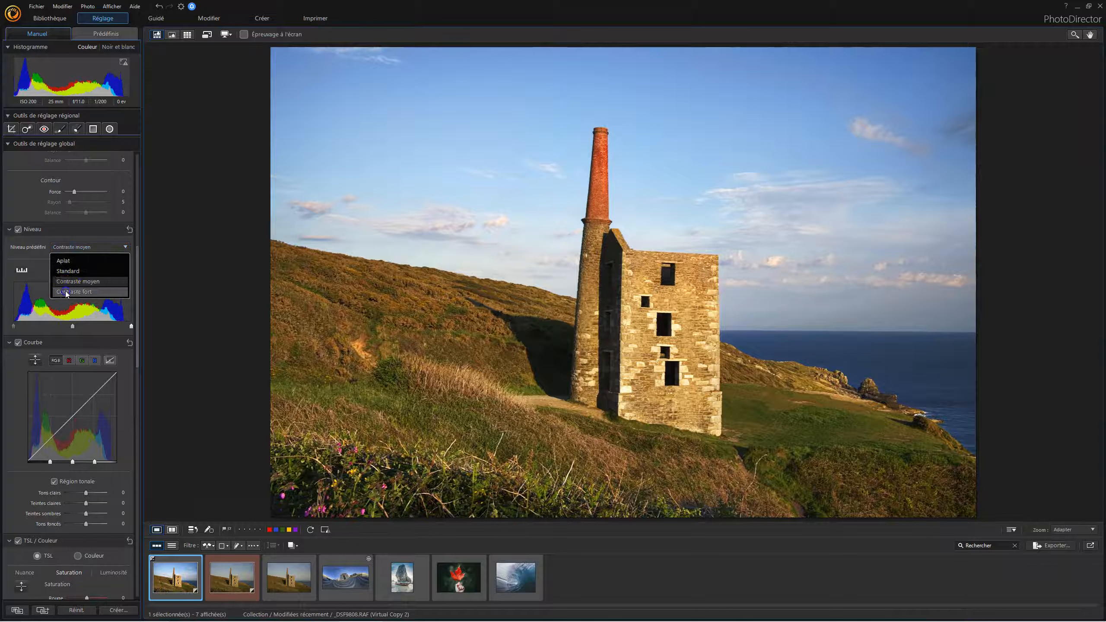
click(67, 291)
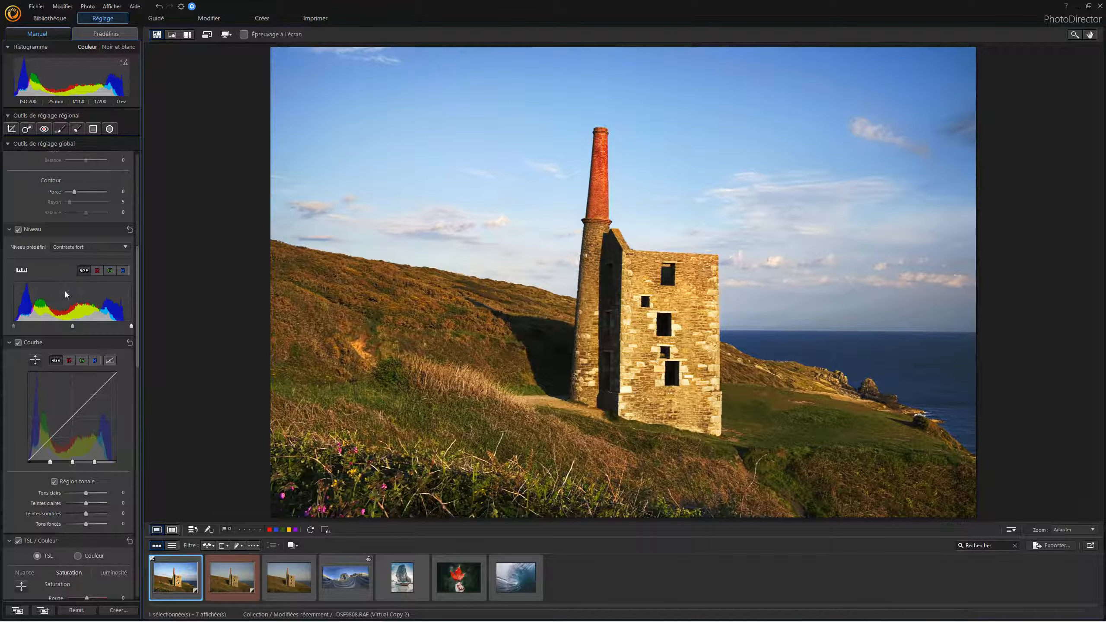
click(75, 247)
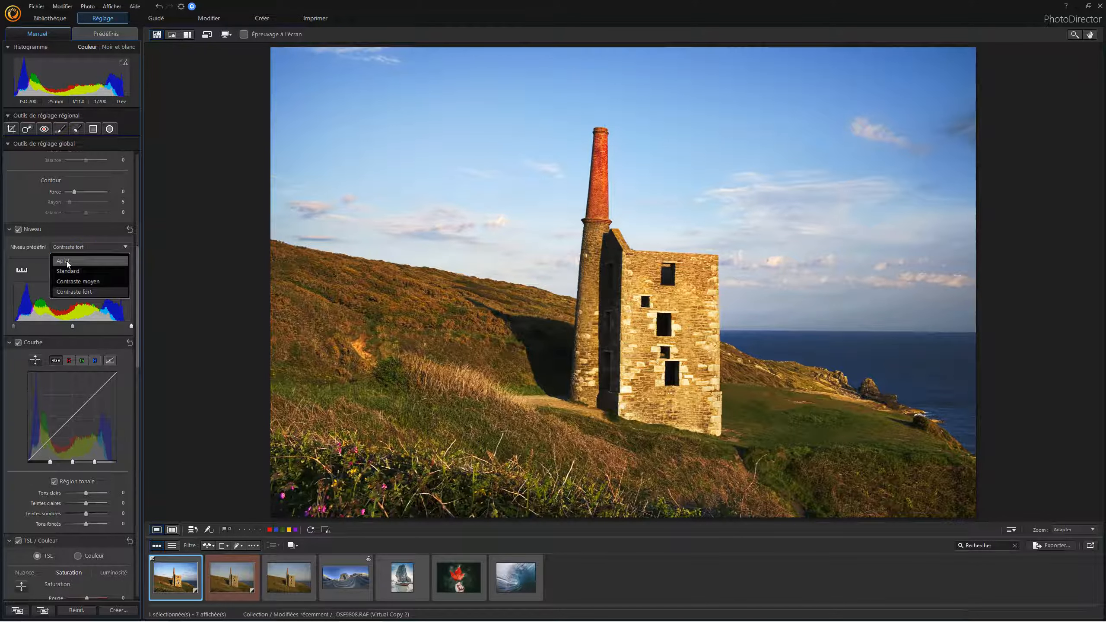
click(67, 261)
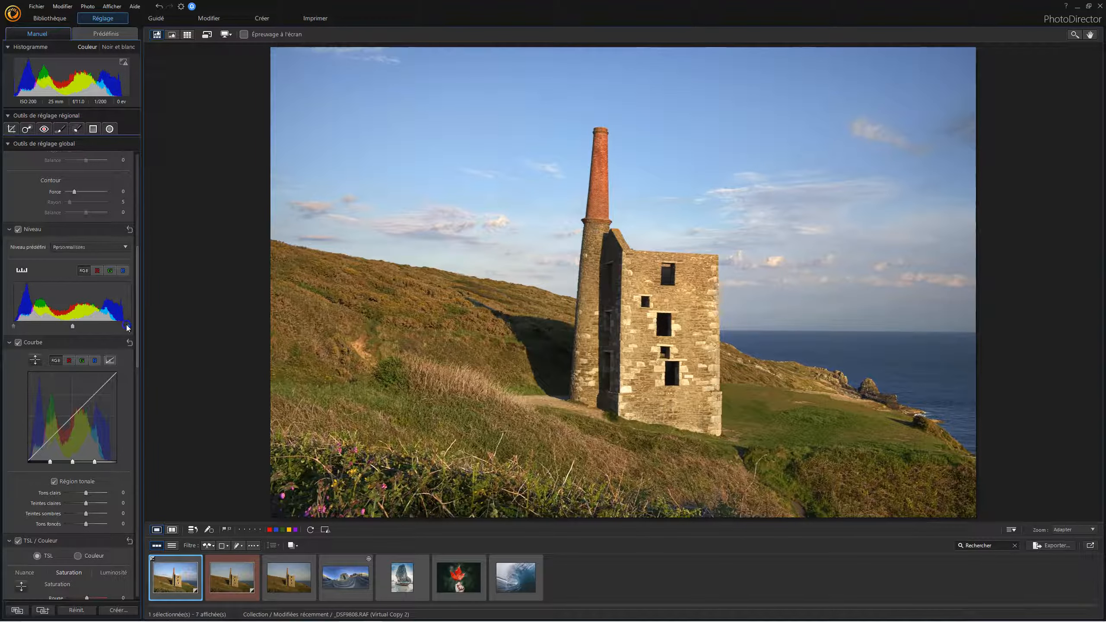
Lower the white point of the levels and shift the midtones darker, toggling Niveau off and on to compare
drag(127, 328, 124, 328)
click(73, 328)
drag(65, 325, 82, 326)
click(82, 326)
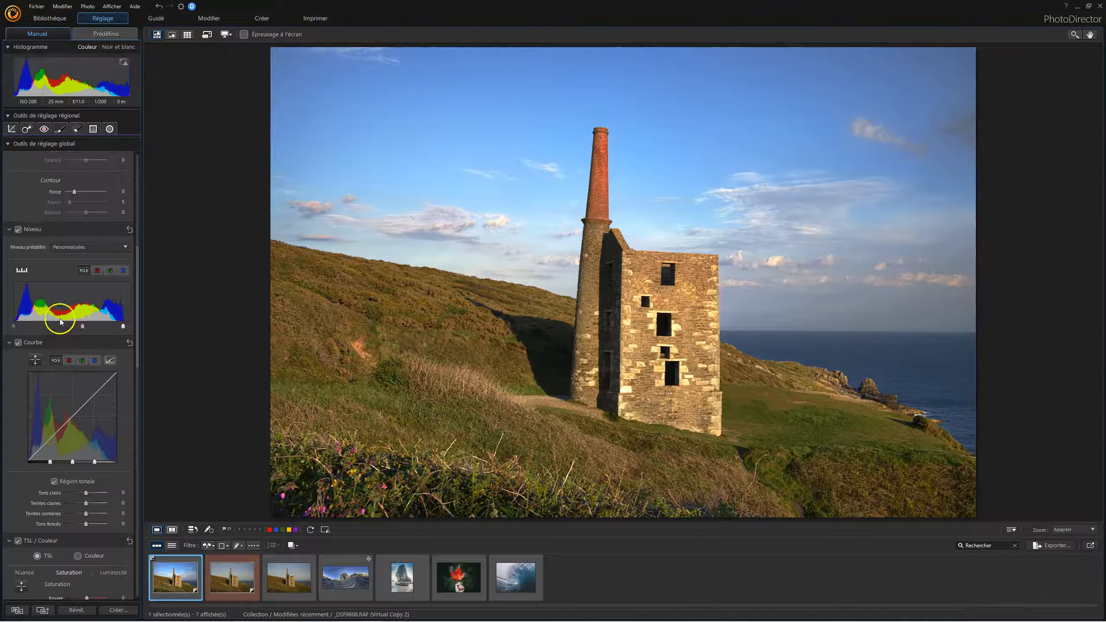
click(18, 230)
click(19, 229)
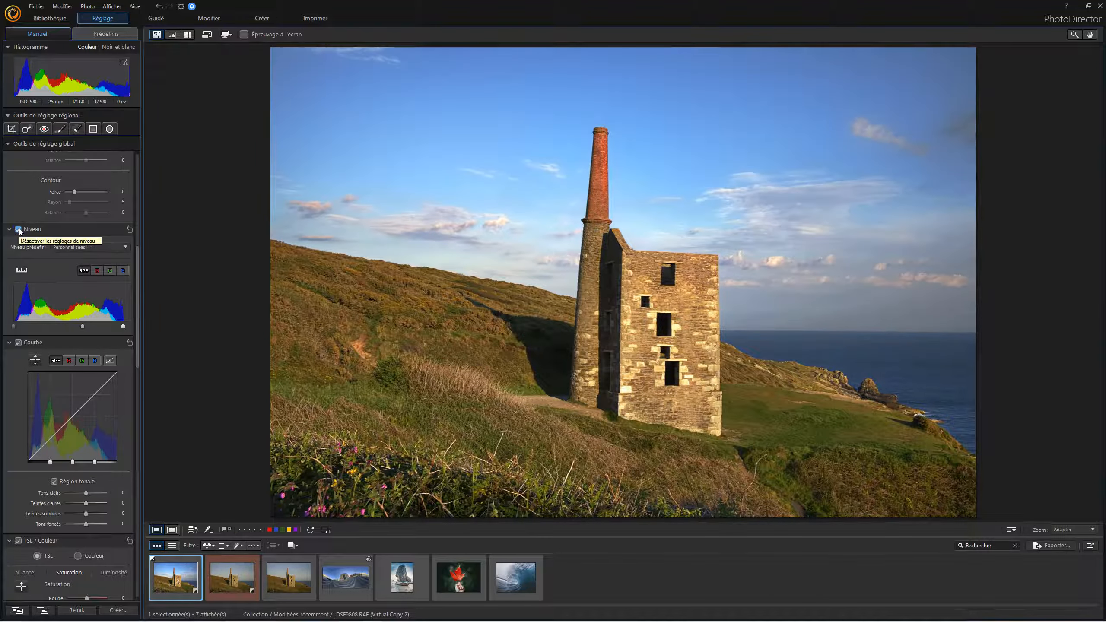
Show the additional quarter-tone handles in Niveau, and shift both the dark and the light one towards the highlights
click(19, 271)
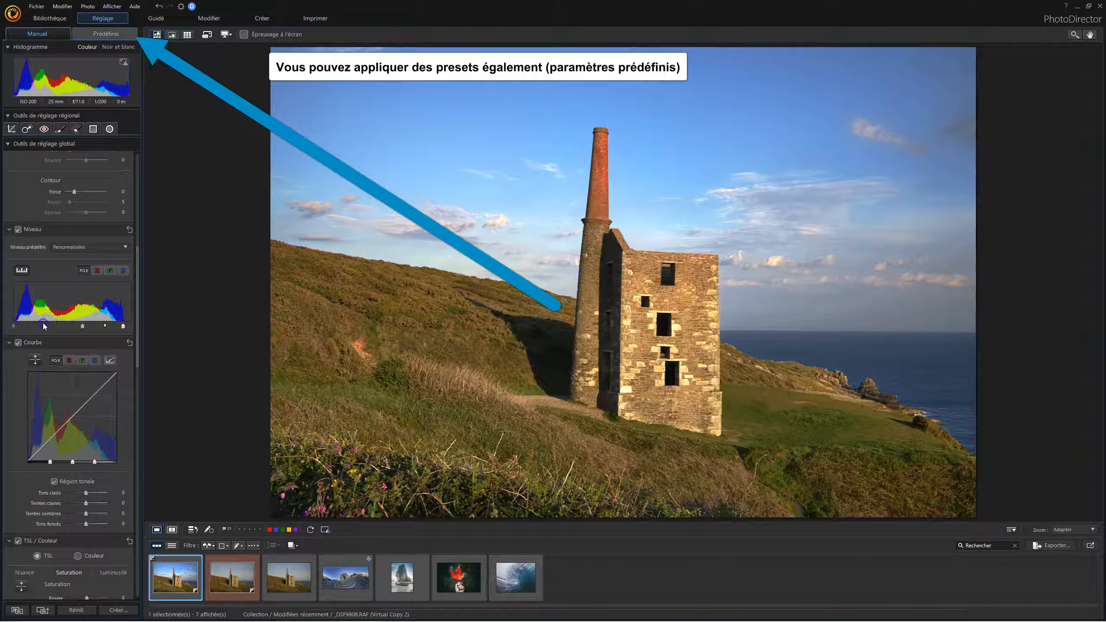
mouse_move(43, 324)
mouse_down()
mouse_move(29, 326)
mouse_move(53, 325)
mouse_up()
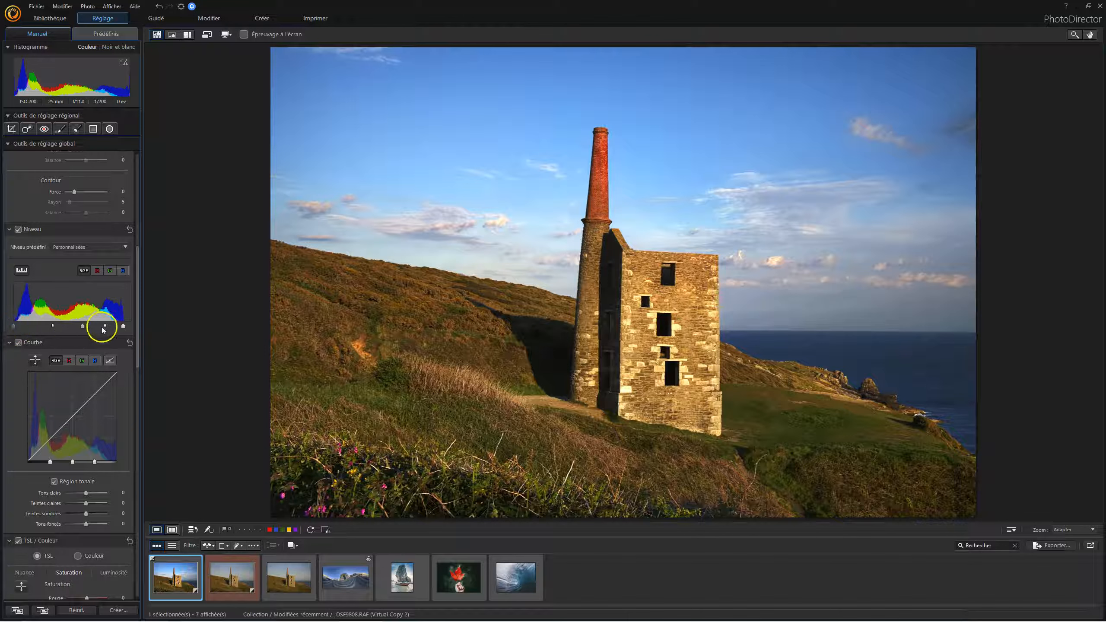
mouse_move(119, 328)
mouse_down()
mouse_move(100, 329)
mouse_move(110, 327)
mouse_up()
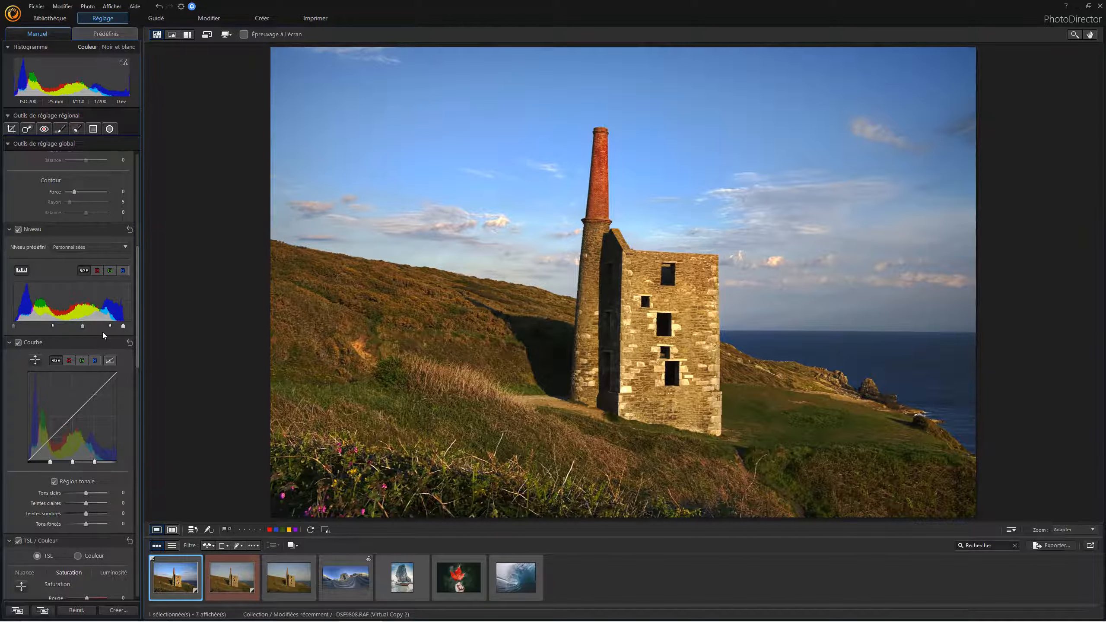
Turn on soft proofing, look through the available color profiles, and turn proofing off without changing the profile
click(243, 35)
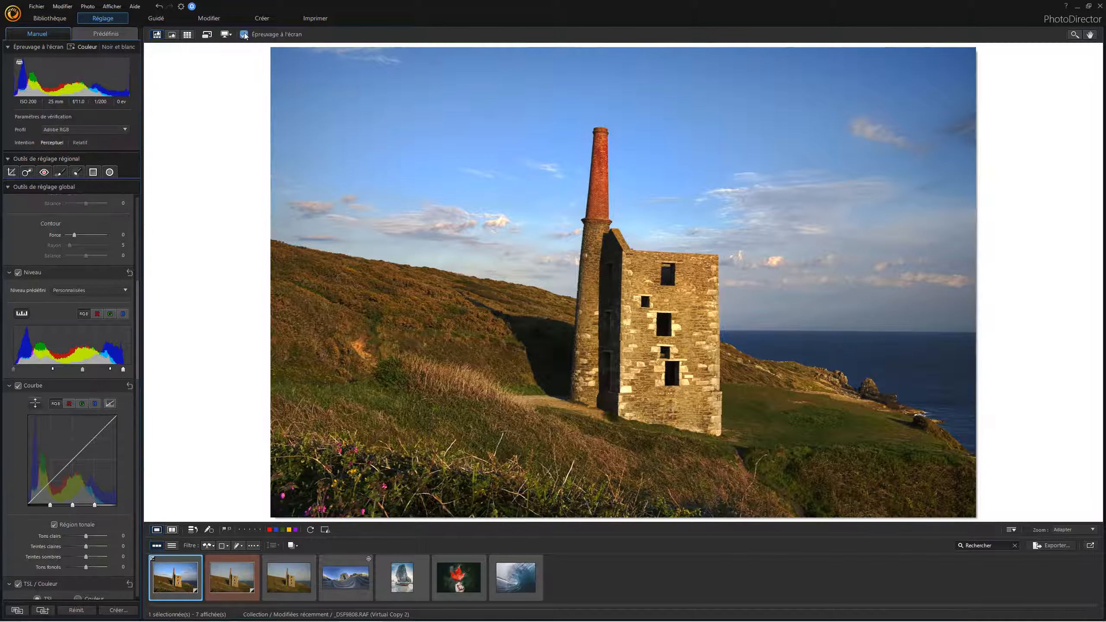
click(107, 129)
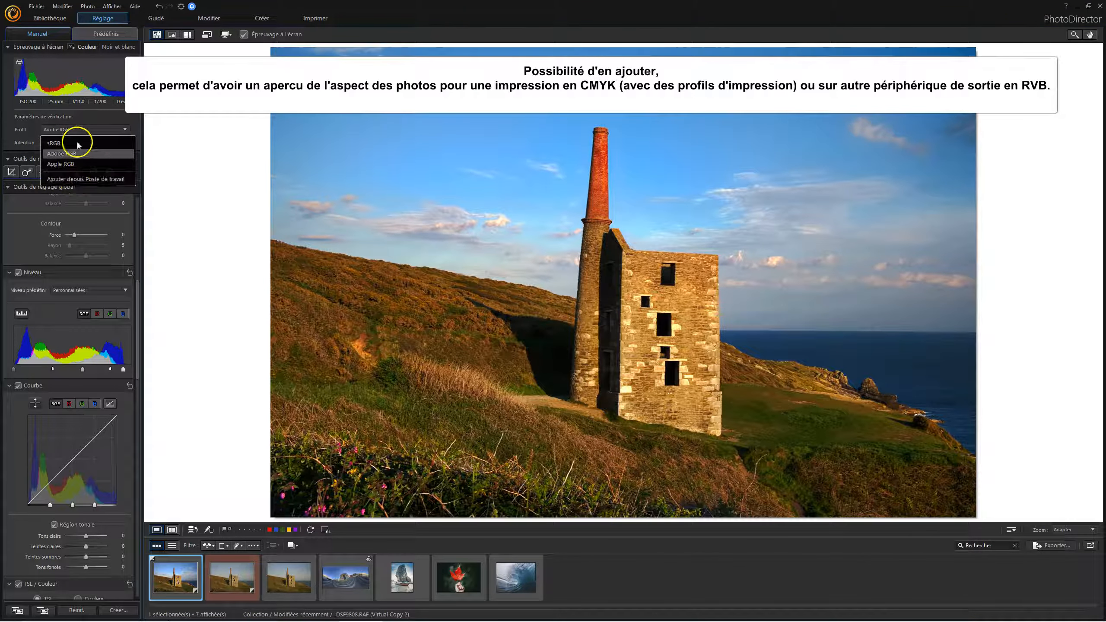
click(137, 112)
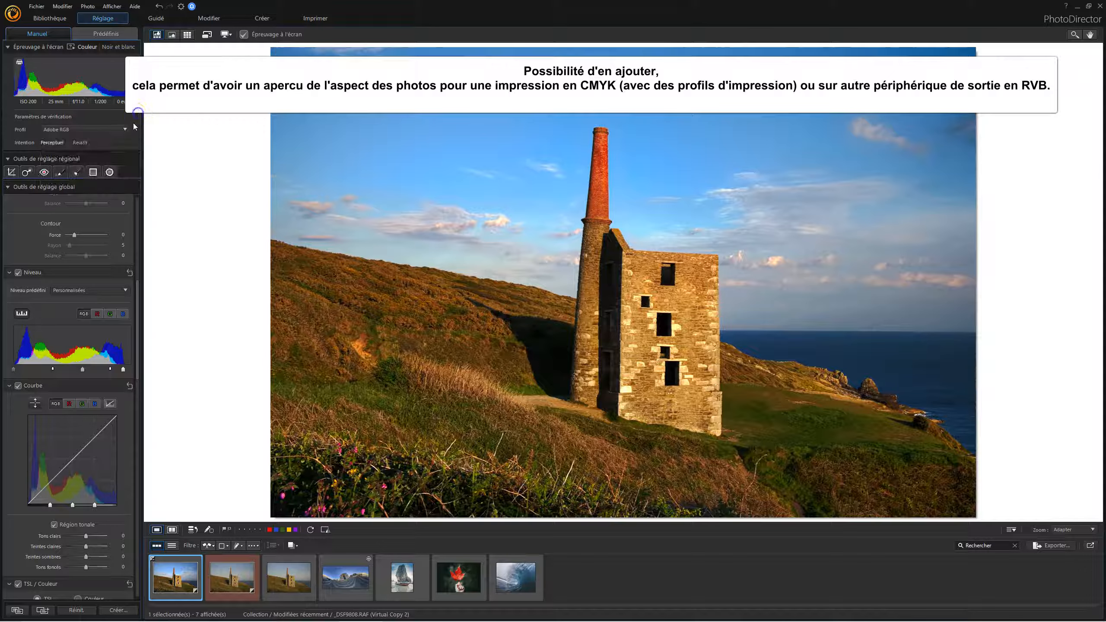
click(244, 34)
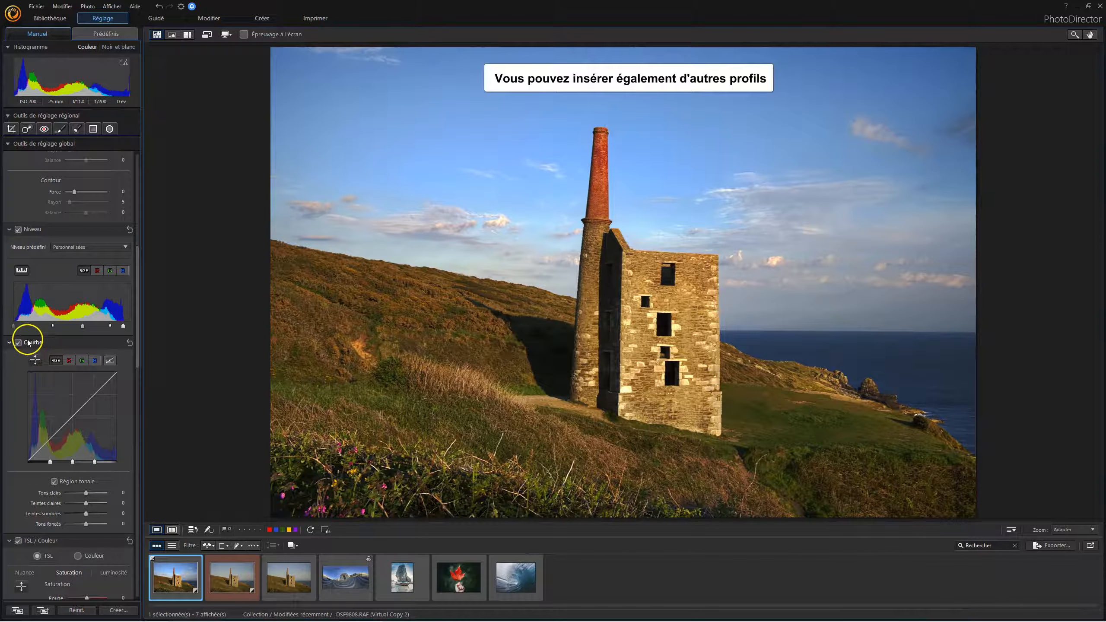
Turn off Niveau, adjust the RGB curve directly on the photo to Teintes sombres -50 and Teintes claires 34, and toggle Courbe to compare
click(17, 229)
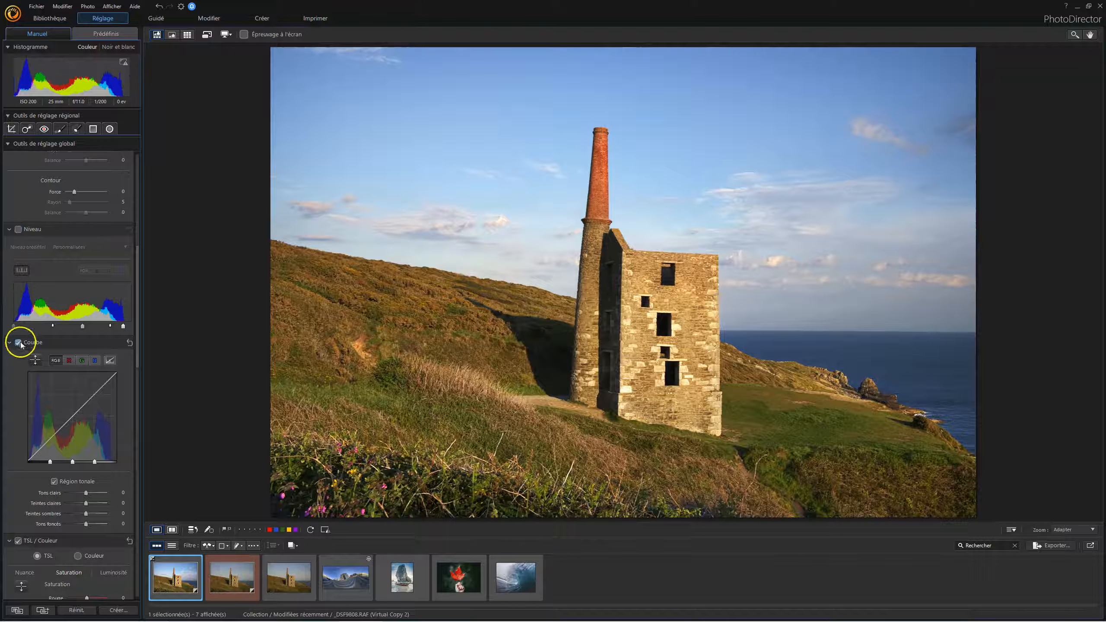
scroll(75, 369, down, 3)
click(31, 246)
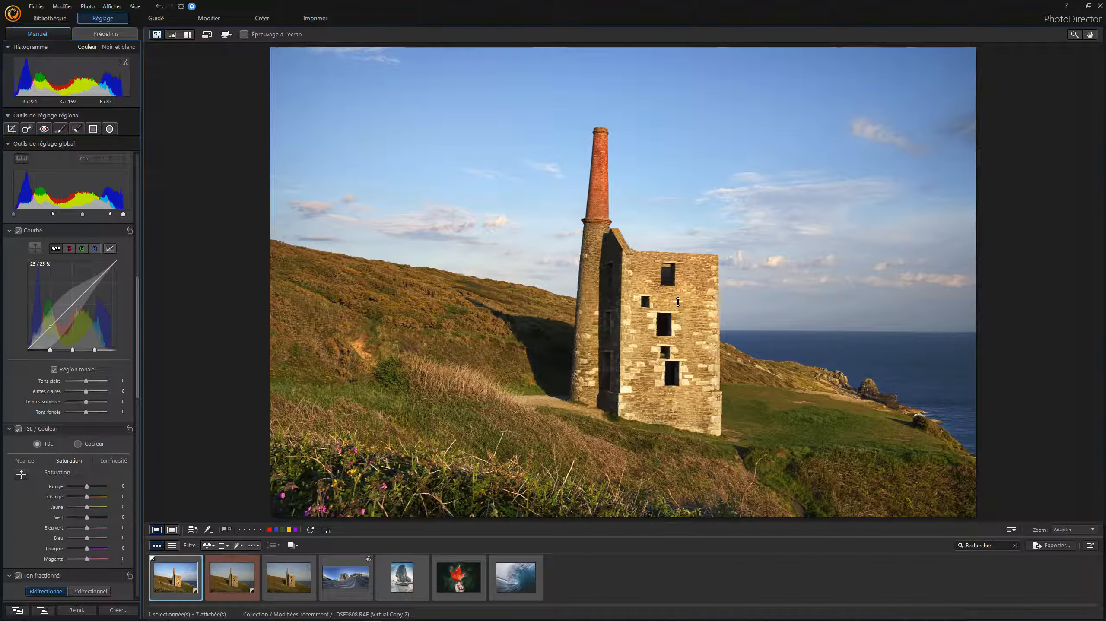
mouse_move(680, 310)
mouse_down()
mouse_move(682, 320)
mouse_move(676, 296)
mouse_move(681, 314)
mouse_up()
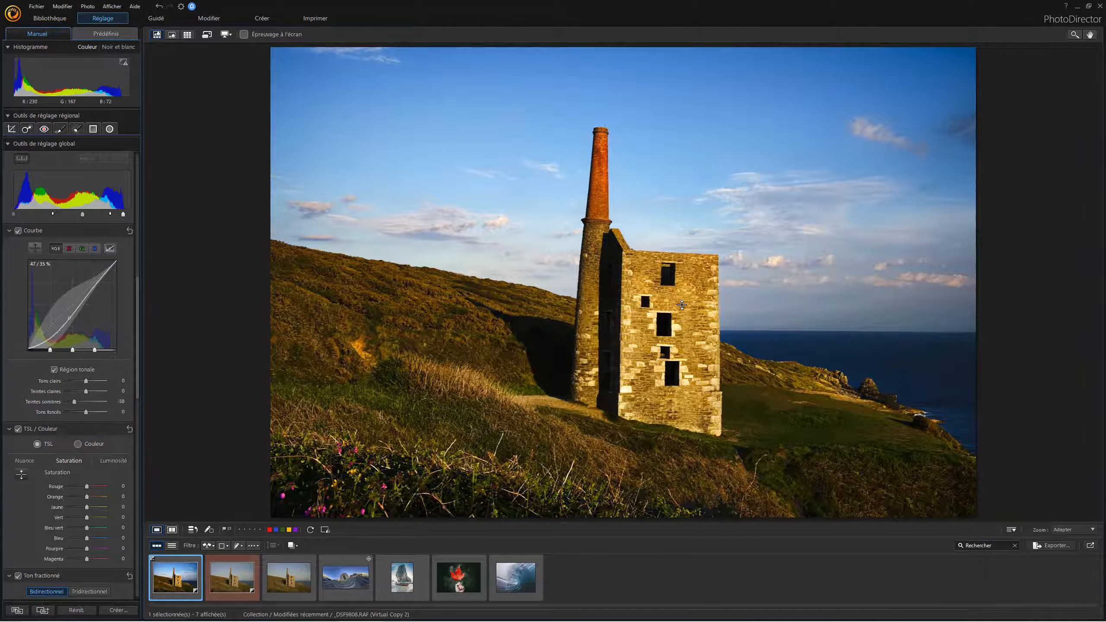
drag(599, 192, 599, 190)
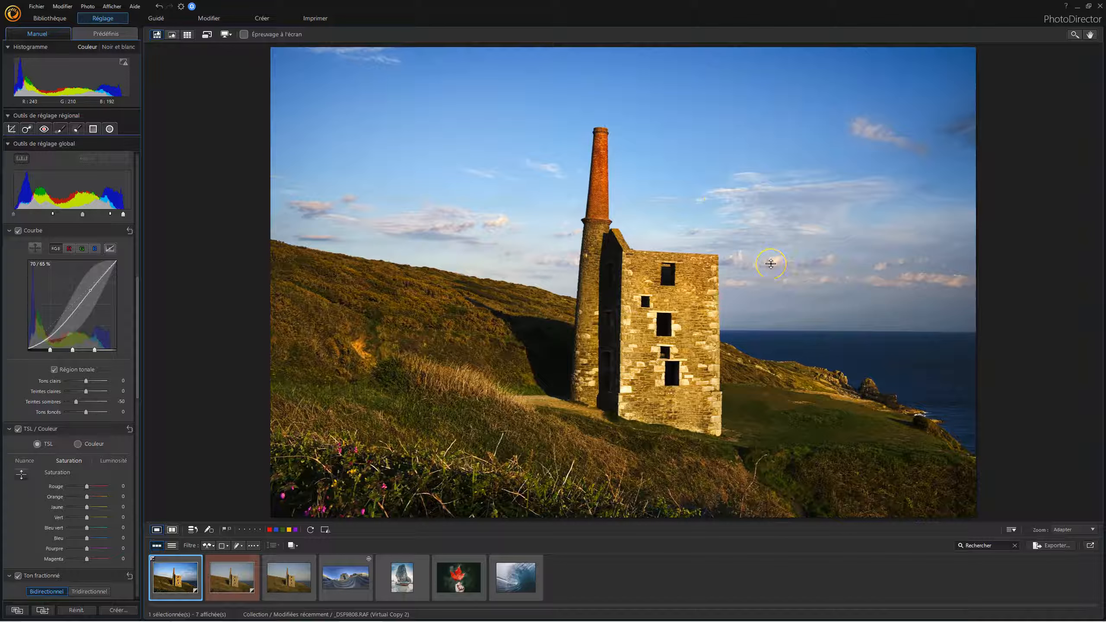
drag(771, 263, 773, 253)
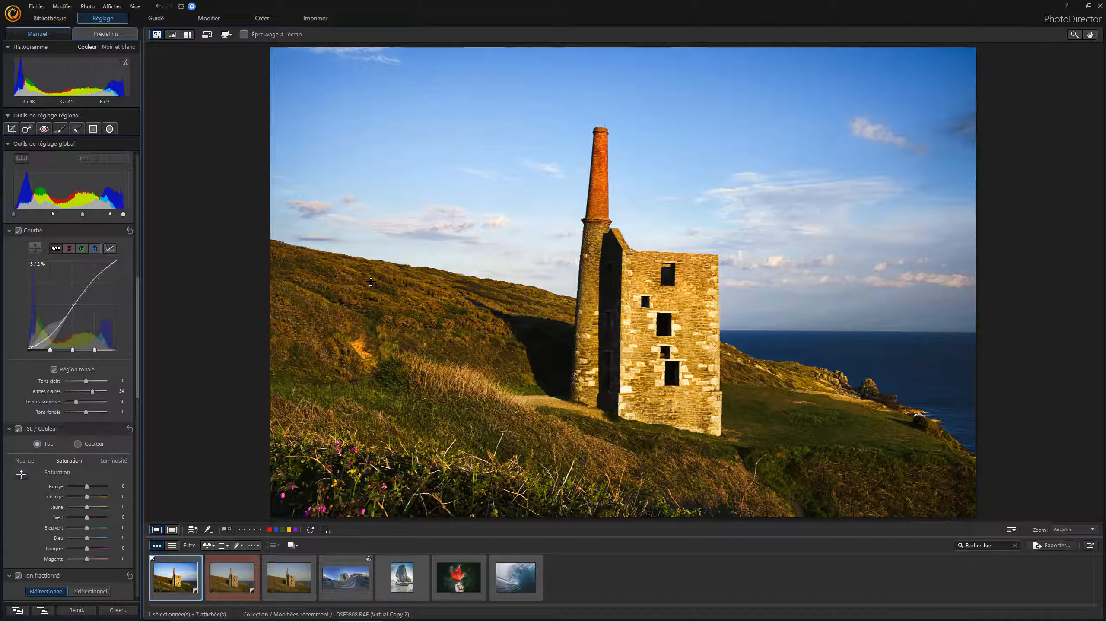
click(15, 232)
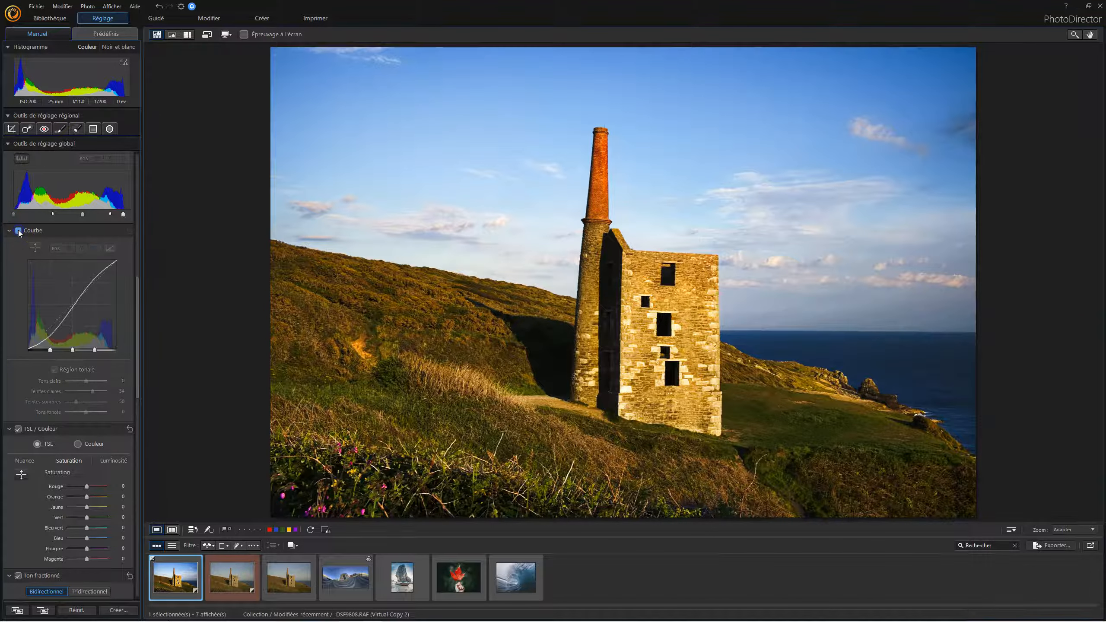
click(18, 232)
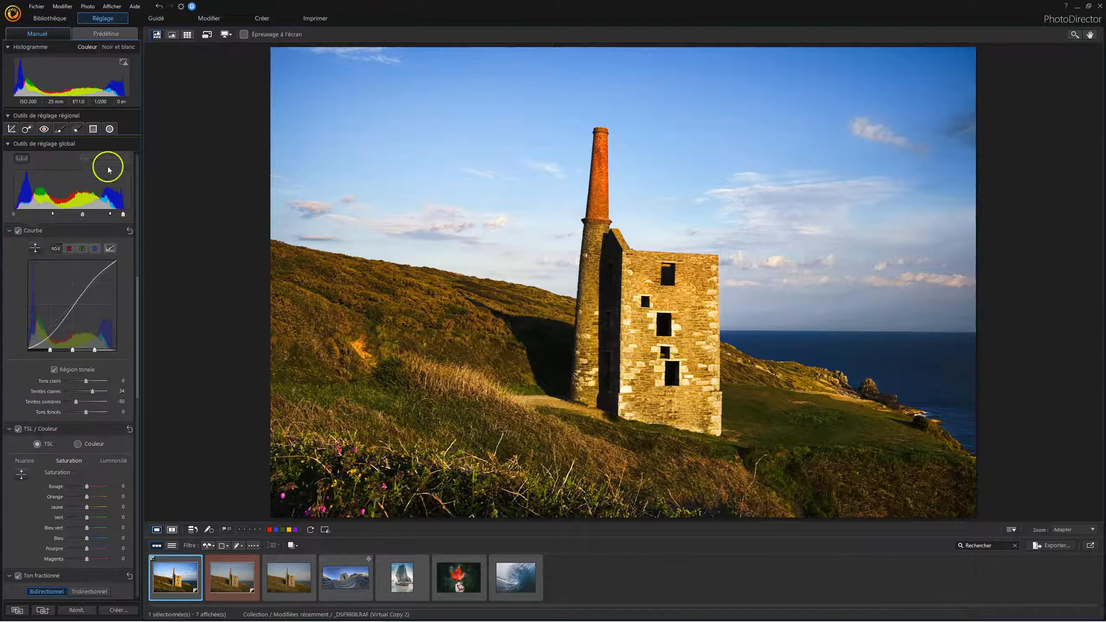
Lower the red channel's curve slightly near its middle, setting Teintes sombres to -14
click(70, 249)
click(80, 248)
click(68, 248)
click(68, 312)
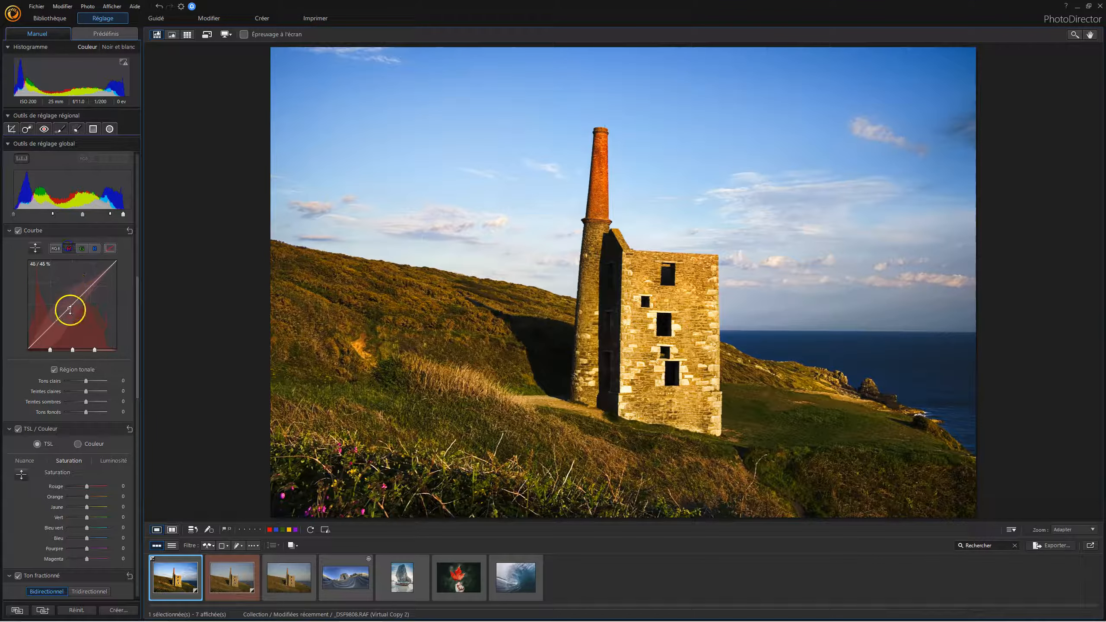
drag(73, 312, 74, 314)
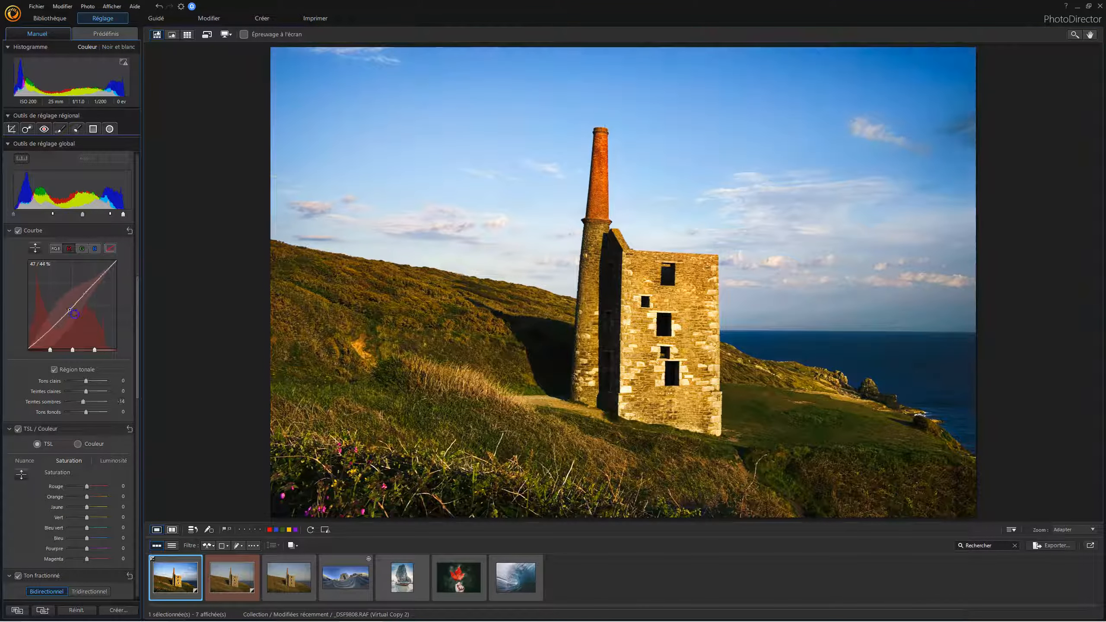
Set Teintes claires to -16 on the green channel's curve and to 18 on the blue channel's curve
click(82, 249)
click(74, 303)
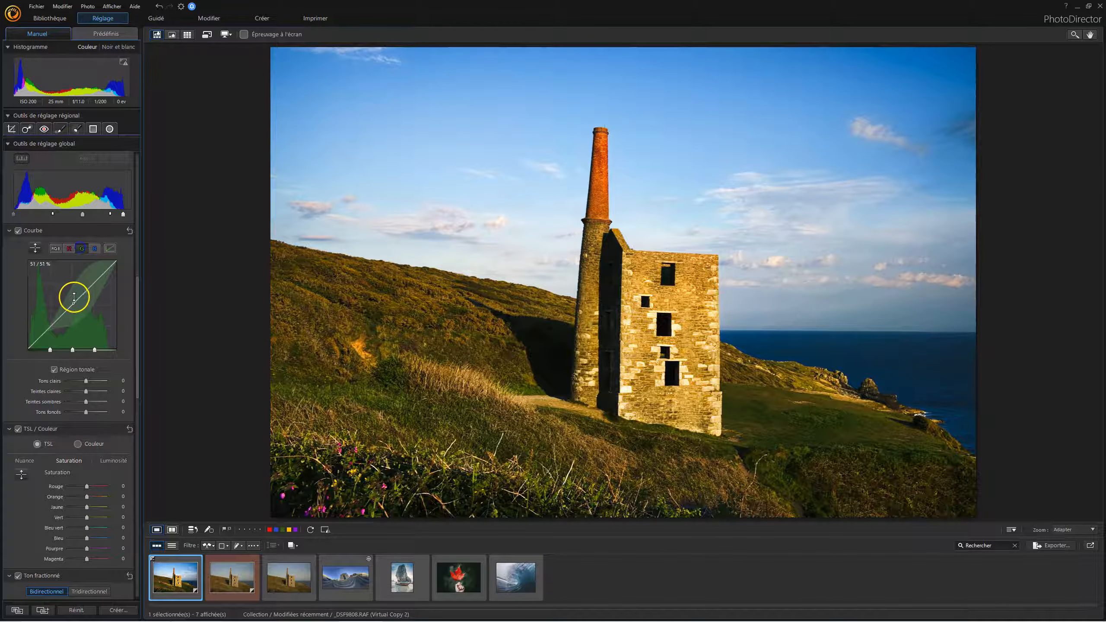
drag(74, 298, 77, 304)
click(95, 248)
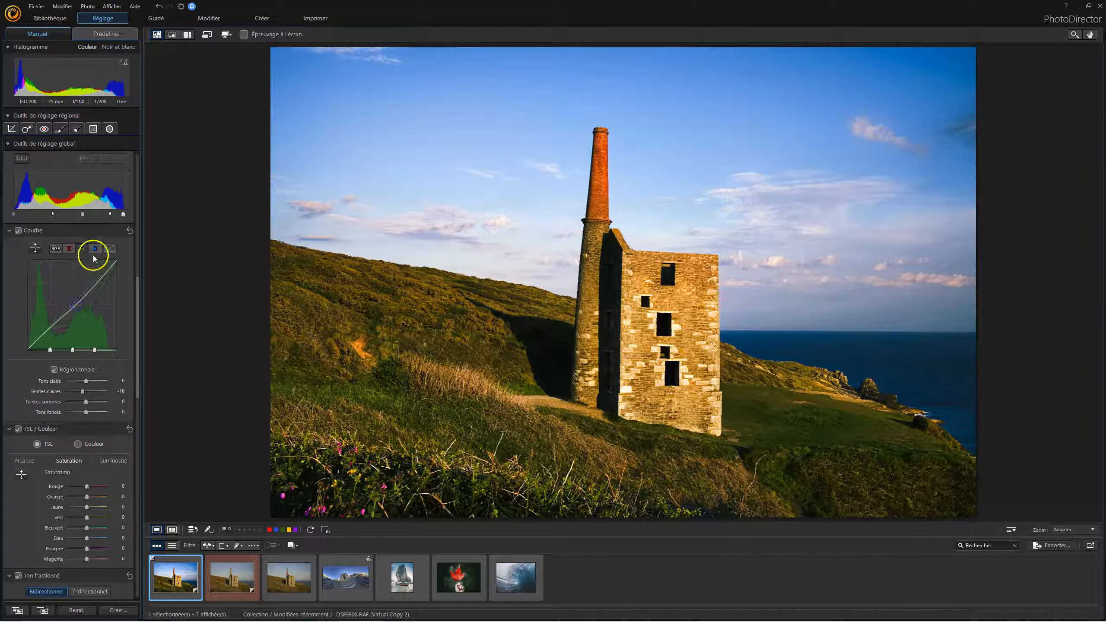
click(75, 304)
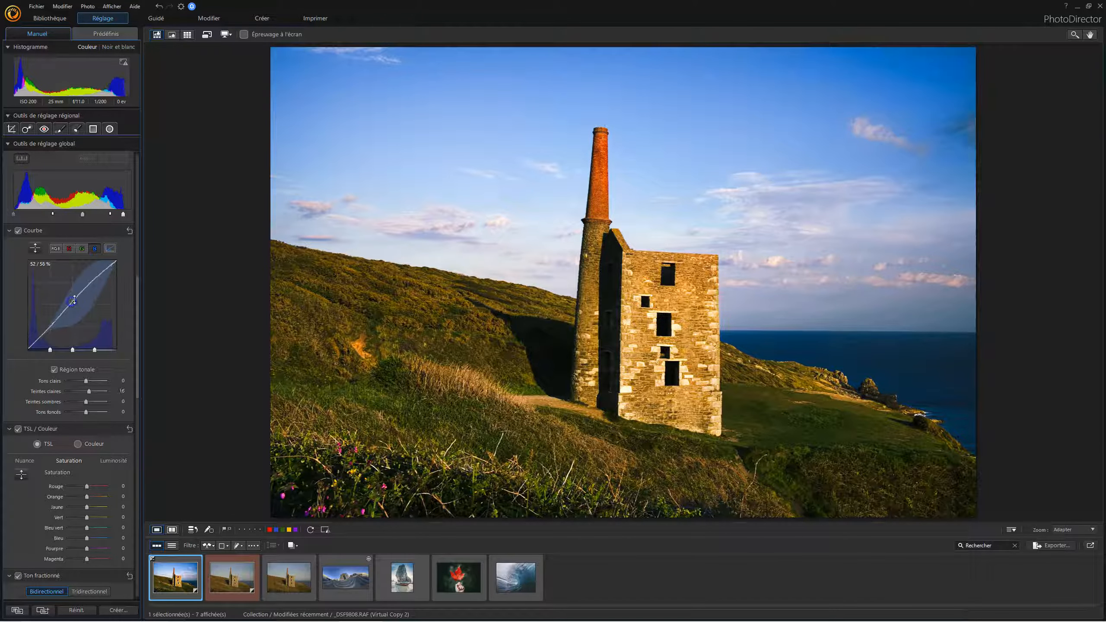
Compare the photo with and without Courbe, and reset all the curve adjustments
mouse_move(74, 299)
mouse_down()
mouse_move(54, 309)
mouse_move(7, 239)
mouse_move(7, 228)
mouse_move(17, 232)
mouse_up()
click(17, 231)
click(16, 230)
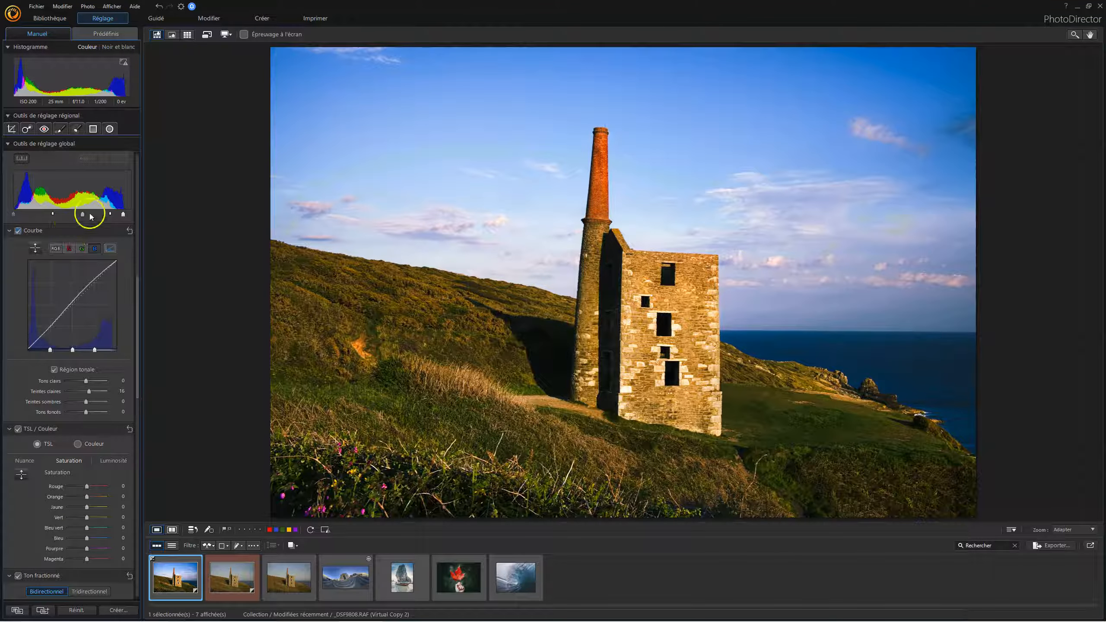
click(128, 231)
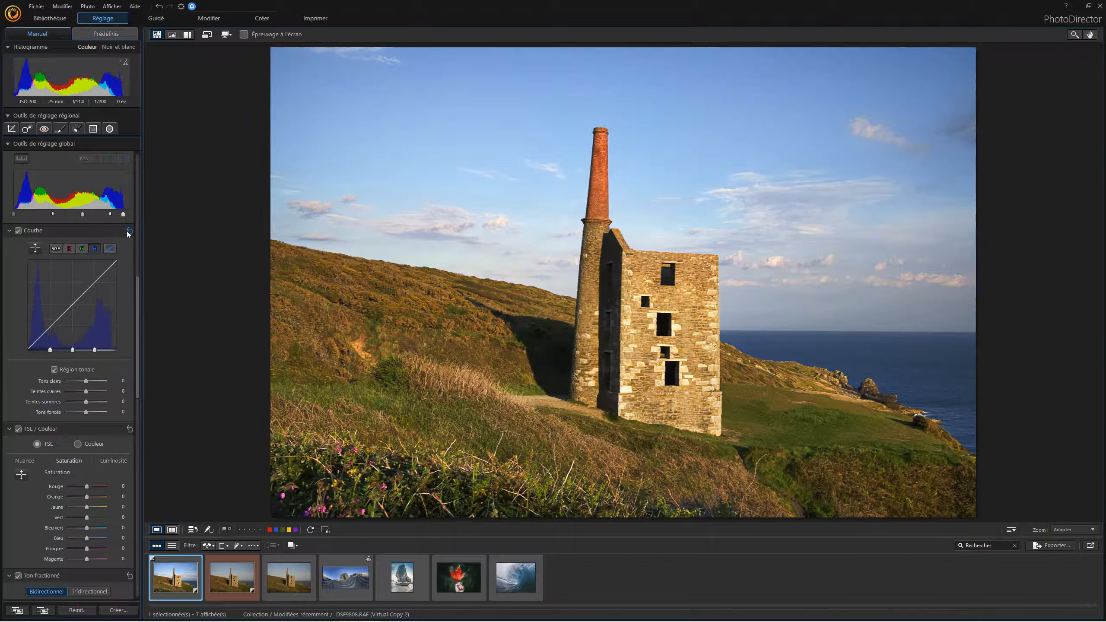
Desaturate the chimney directly on the photo to Rouge -40 and Orange -80, and reset TSL / Couleur
scroll(101, 295, down, 6)
scroll(91, 237, up, 4)
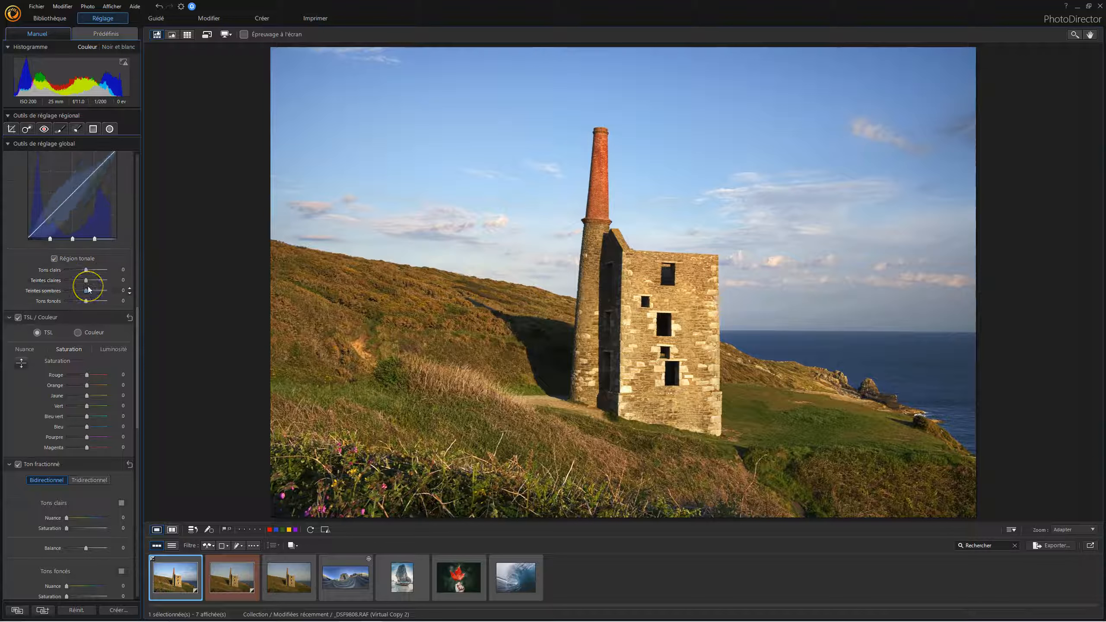
scroll(88, 290, down, 3)
click(18, 249)
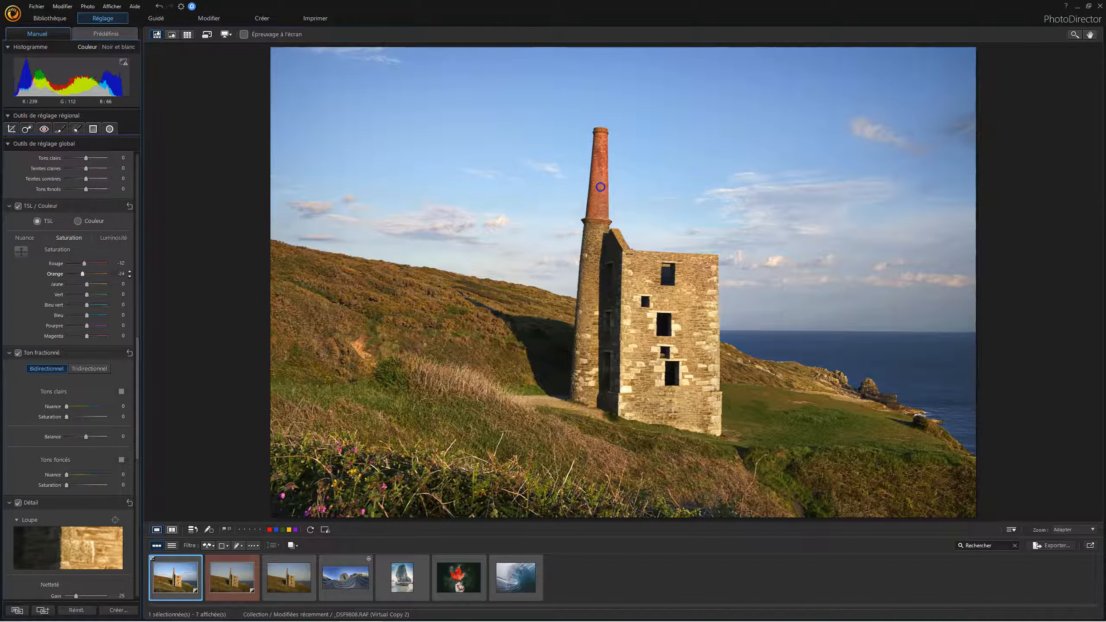
mouse_move(603, 211)
mouse_down()
mouse_move(604, 145)
mouse_move(600, 213)
mouse_up()
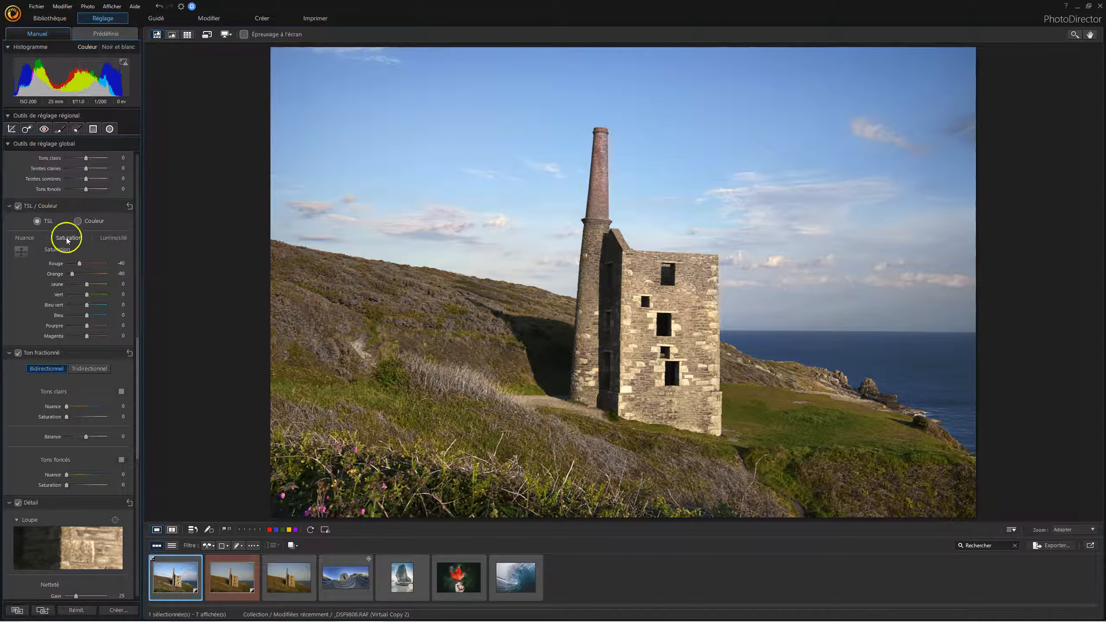
click(130, 206)
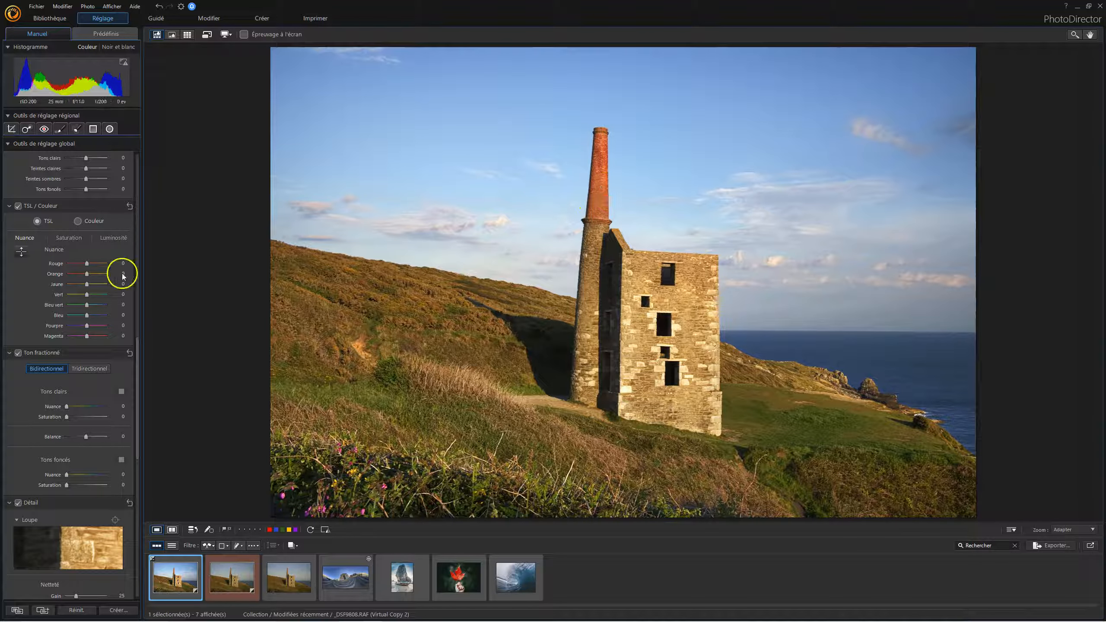
Shift the Nuance directly on the photo to Rouge -27 and Orange -39 from the chimney, and Bleu 4 from the sky
click(21, 251)
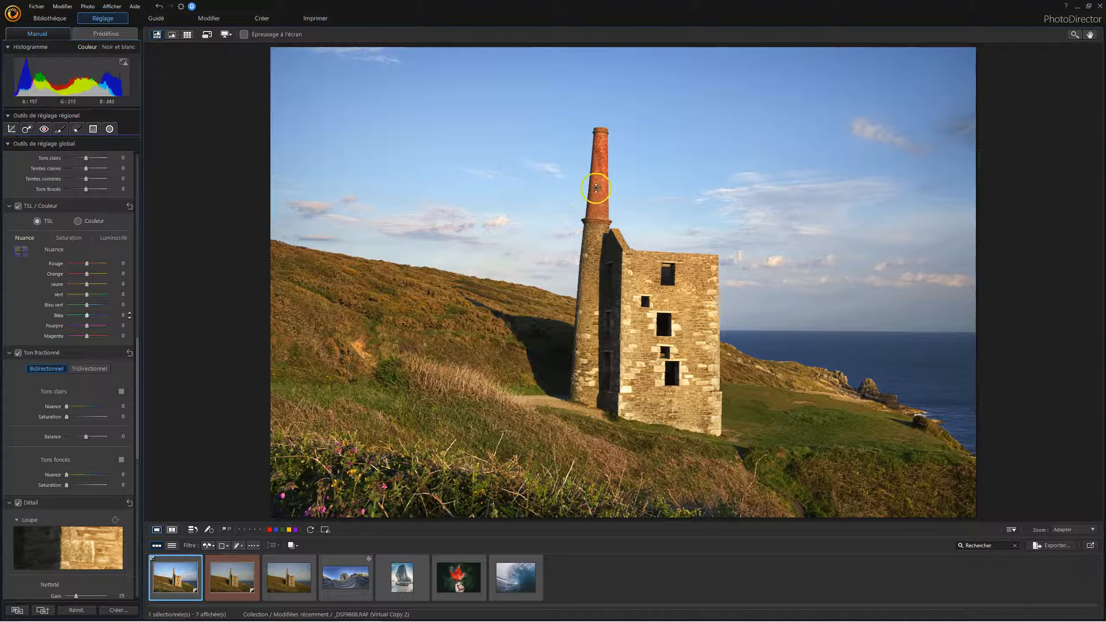
drag(598, 196, 593, 205)
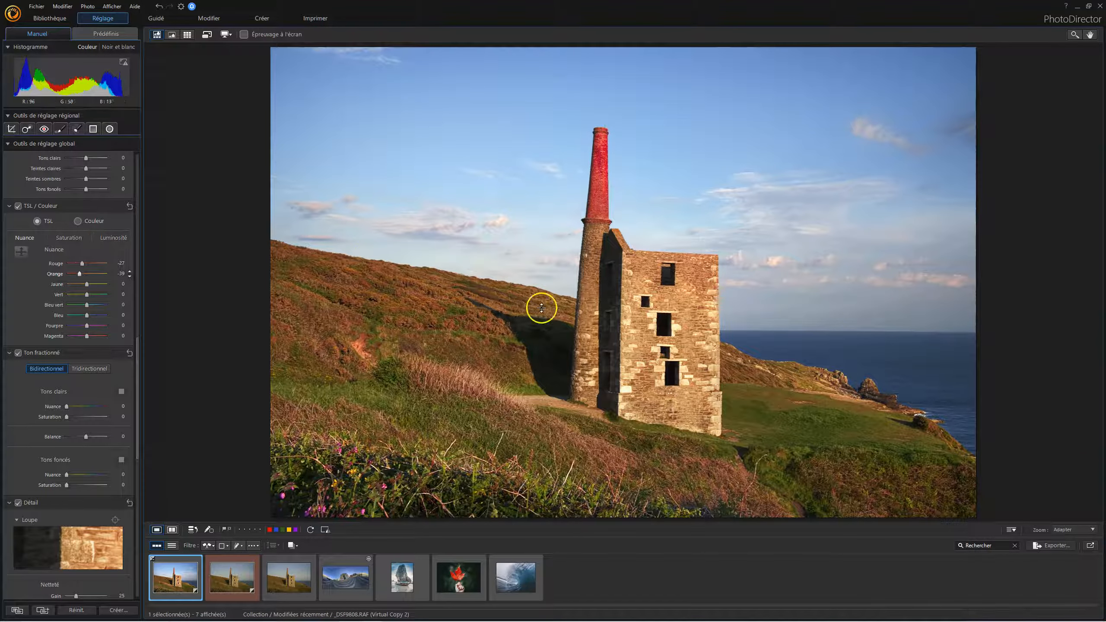
drag(793, 131, 793, 143)
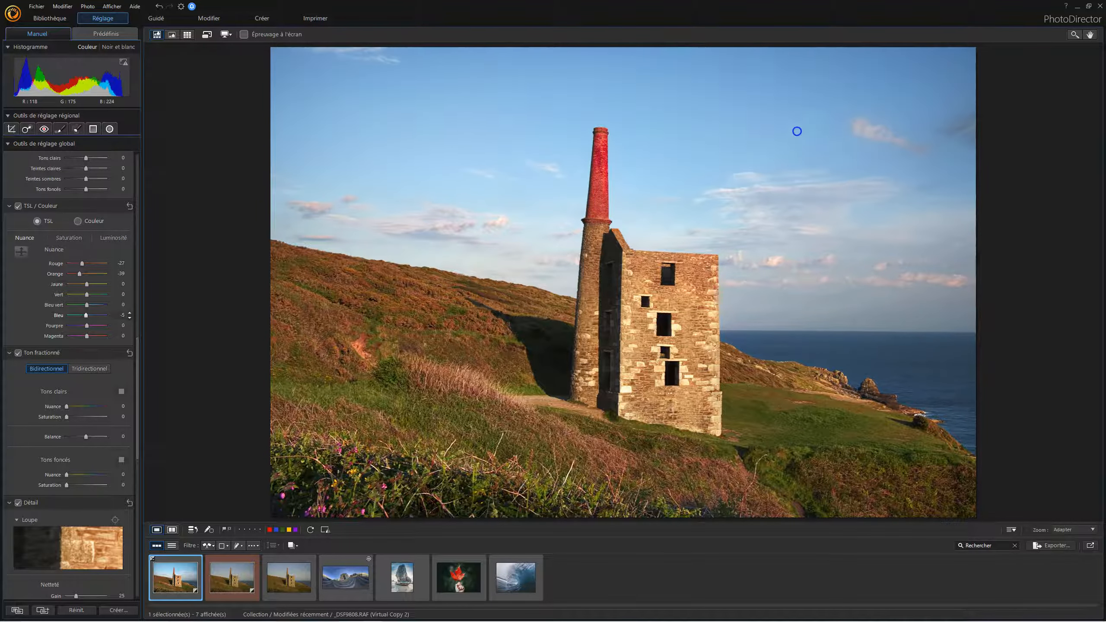
Lower the Saturation directly on the photo to Bleu -69 and Bleu vert -4 from the sky, and Rouge -21 and Orange -29 from the chimney
click(69, 238)
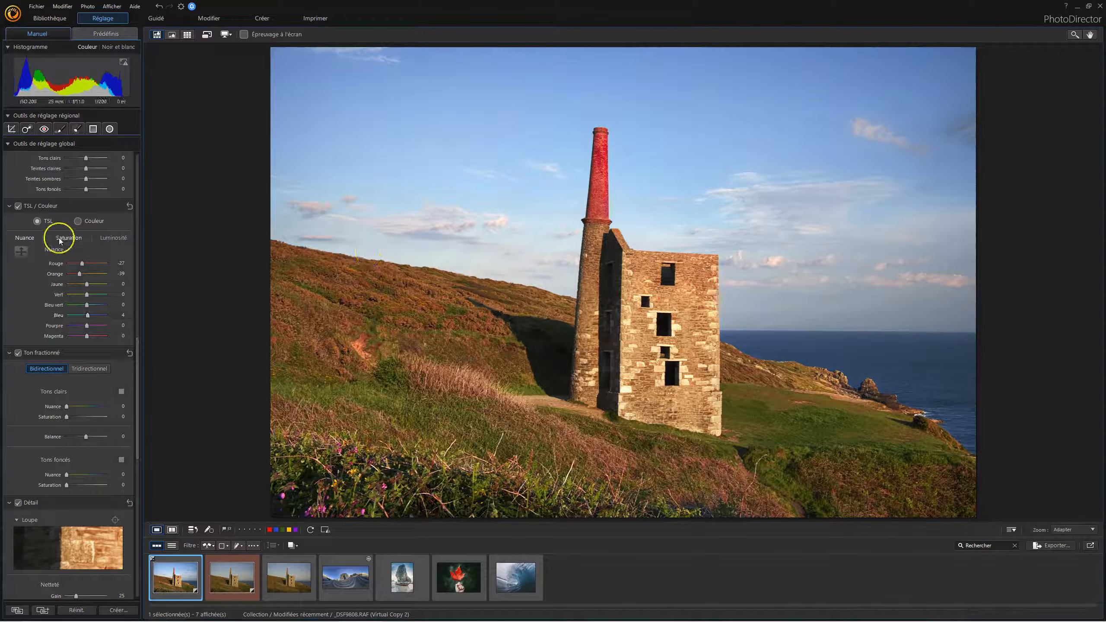
drag(706, 152, 704, 164)
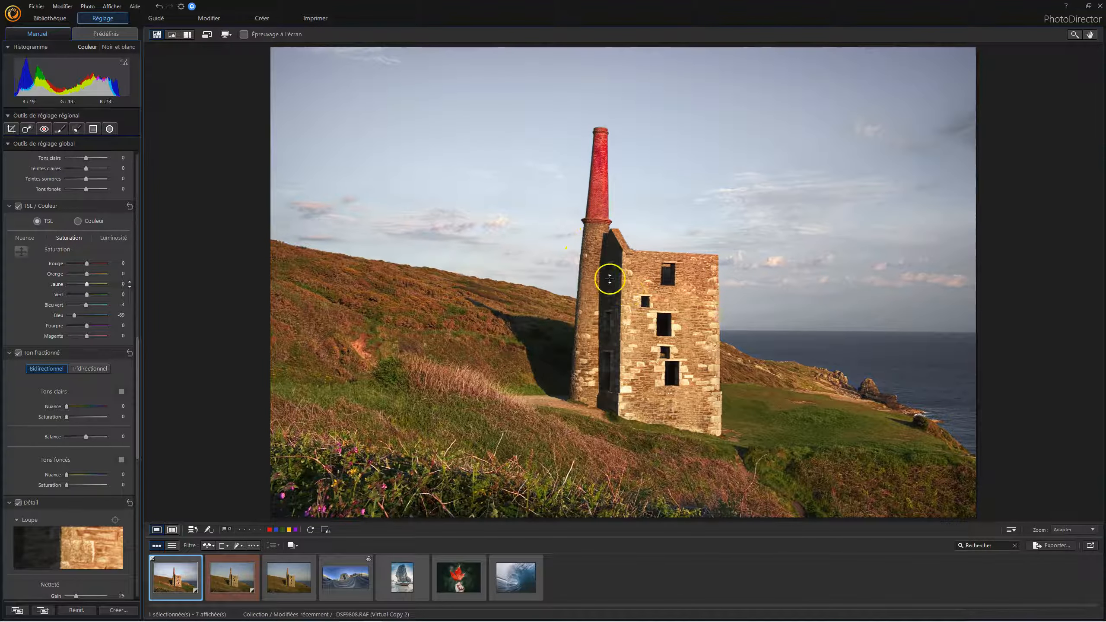
drag(602, 201, 603, 207)
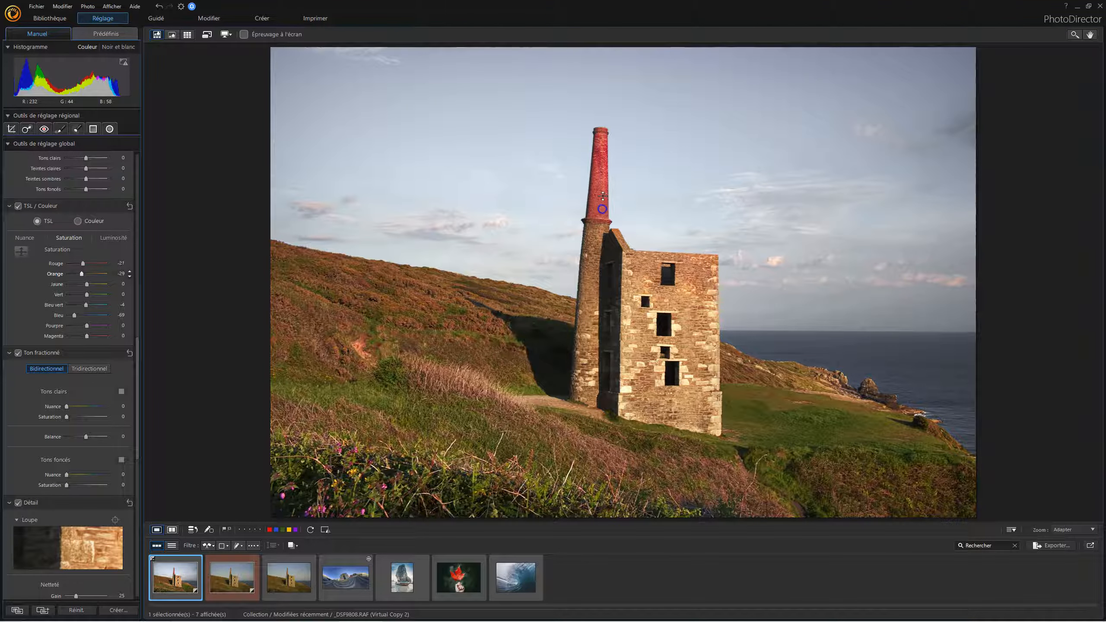
Darken the sky directly on the photo to a Luminosité of Bleu -25 and Bleu vert -1
click(115, 239)
drag(484, 126, 488, 149)
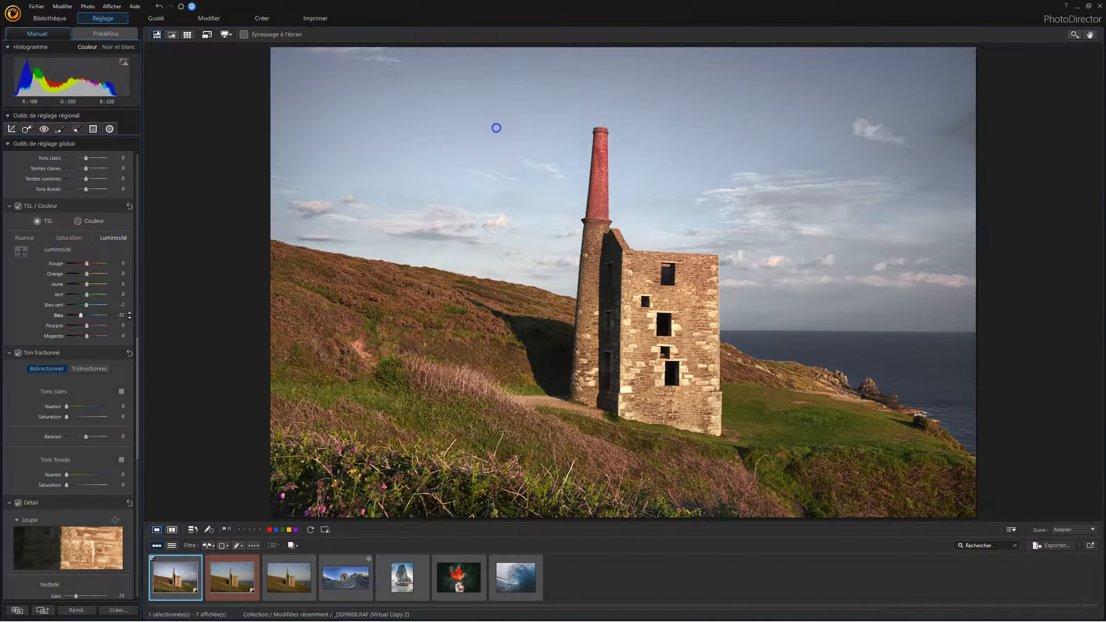
drag(484, 116, 480, 121)
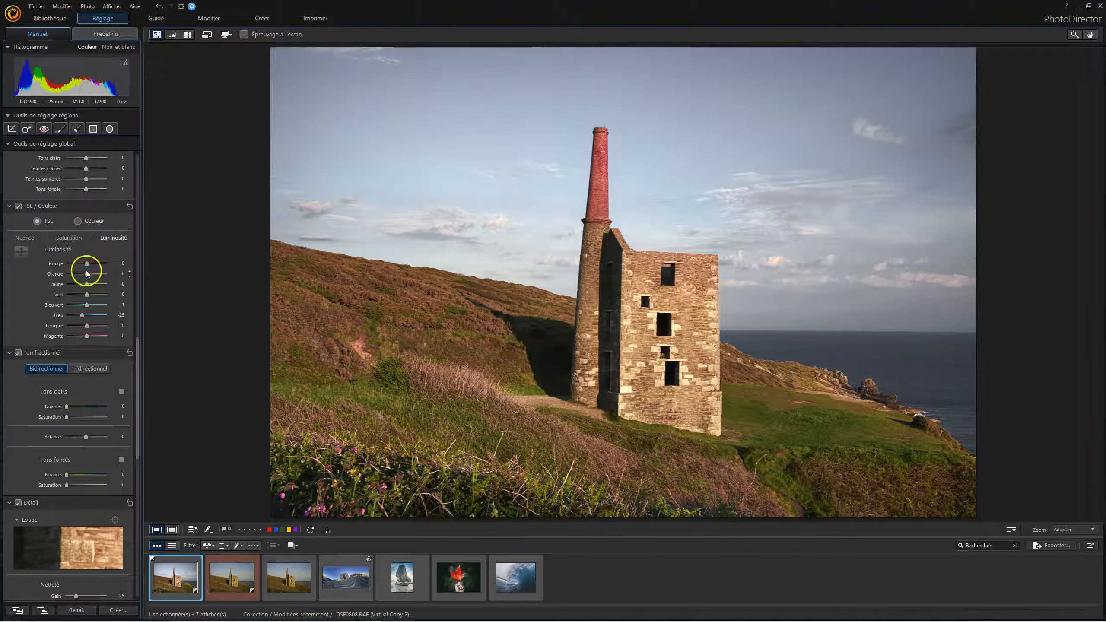
View the adjustments grouped by Couleur, return to TSL, and reset TSL / Couleur
click(78, 221)
click(38, 221)
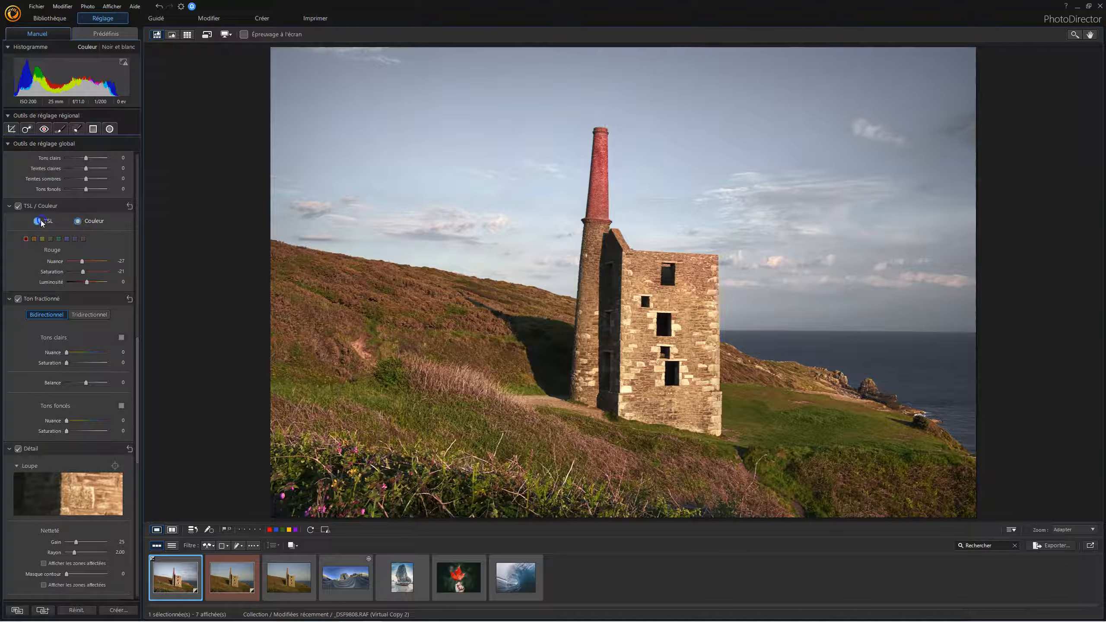
click(130, 206)
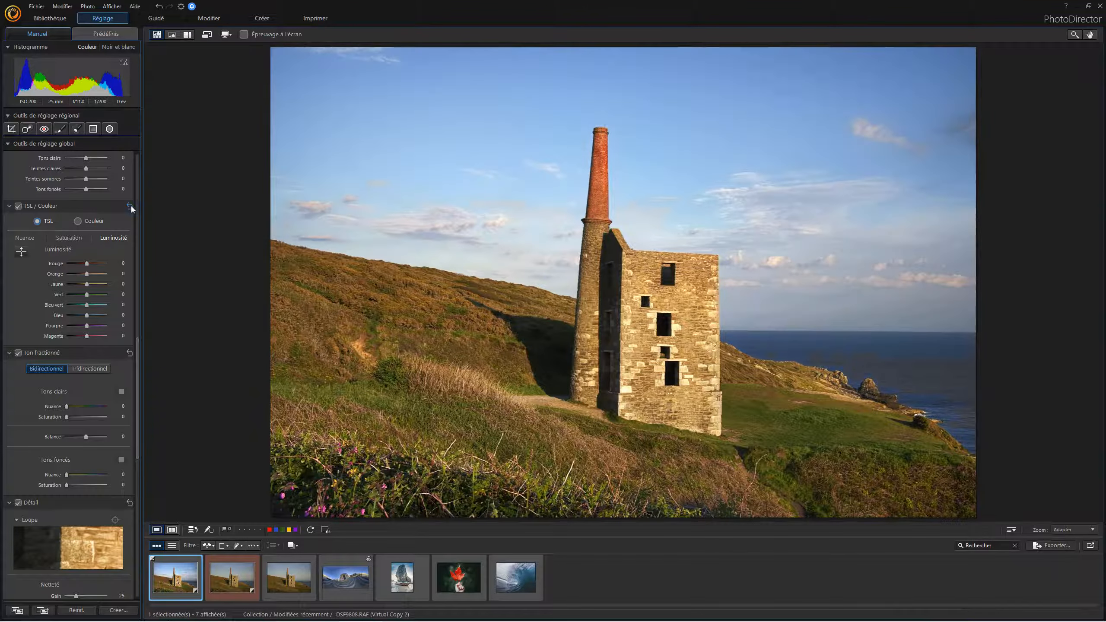
Split-tone the photo with Tons clairs at Nuance 50 and Saturation 33, and Tons foncés at Nuance 244 and Saturation 52
scroll(69, 323, down, 3)
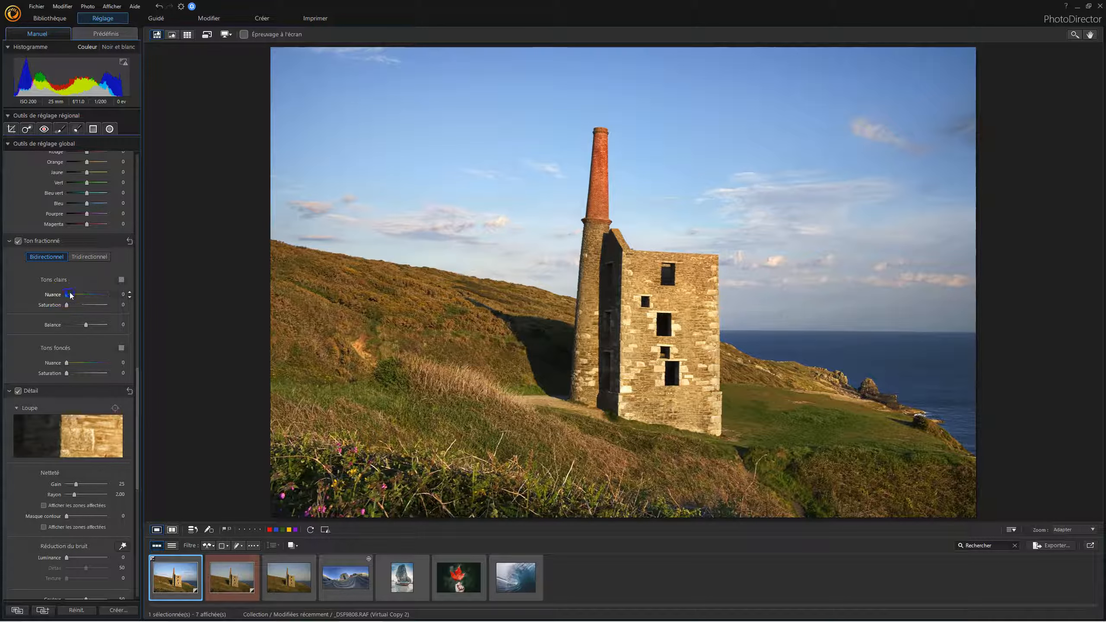
drag(79, 306, 75, 296)
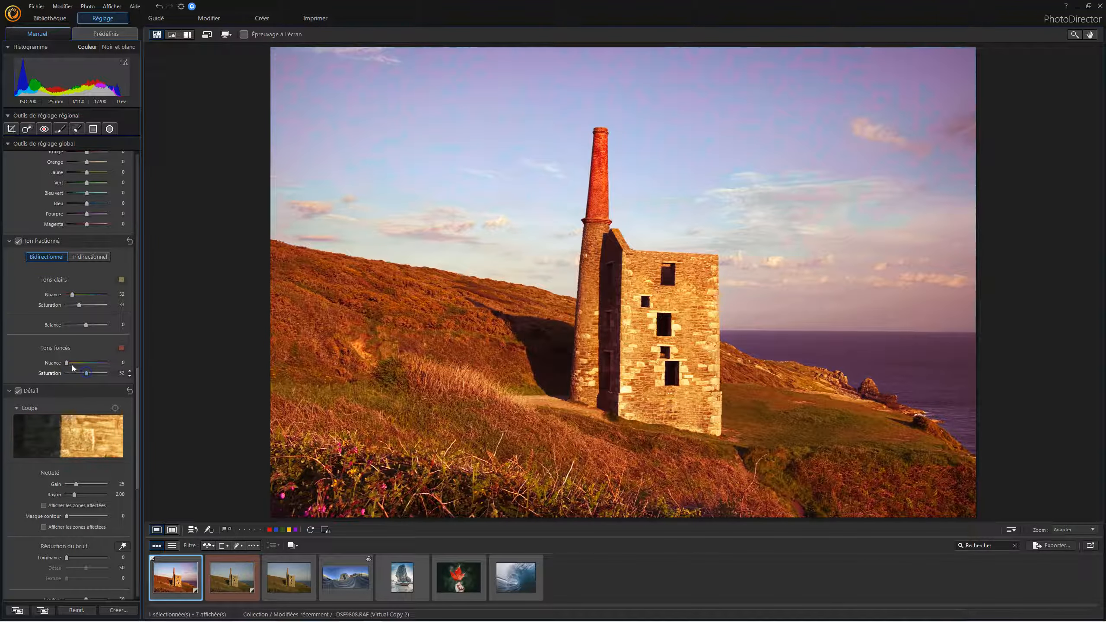
drag(66, 362, 94, 364)
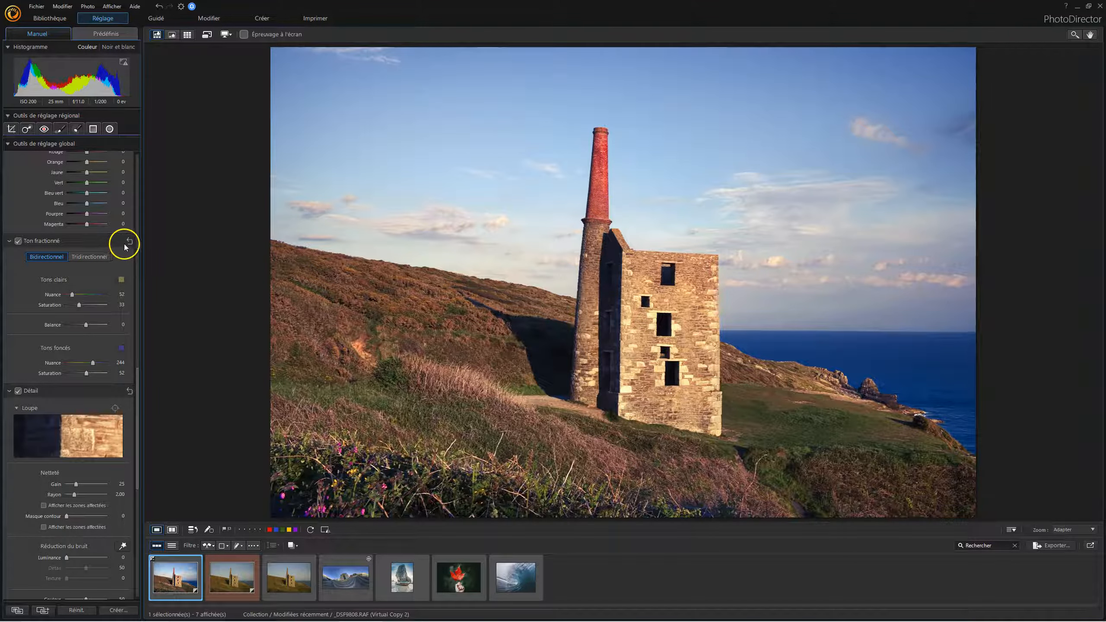
Compare the photo with and without the bidirectional Ton fractionné, and reset it
click(18, 241)
click(20, 240)
click(128, 242)
Switch Ton fractionné to Tridirectionnel, set Tons foncés to H 233, S 45, L -58, and compare with that tint hidden
click(105, 260)
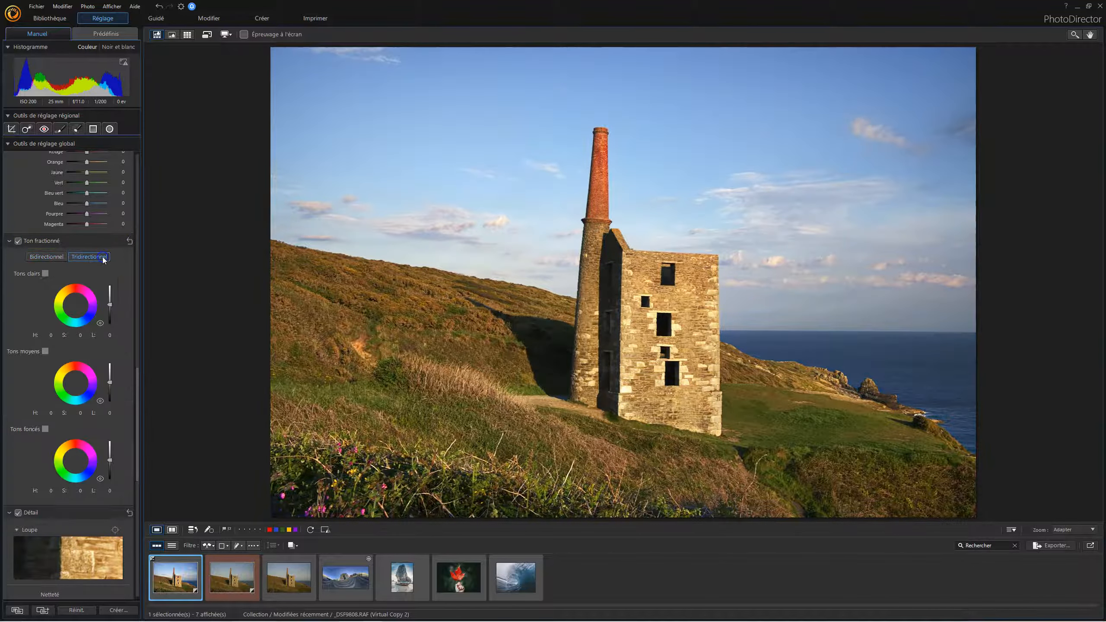
click(90, 268)
scroll(74, 374, down, 5)
scroll(74, 359, up, 5)
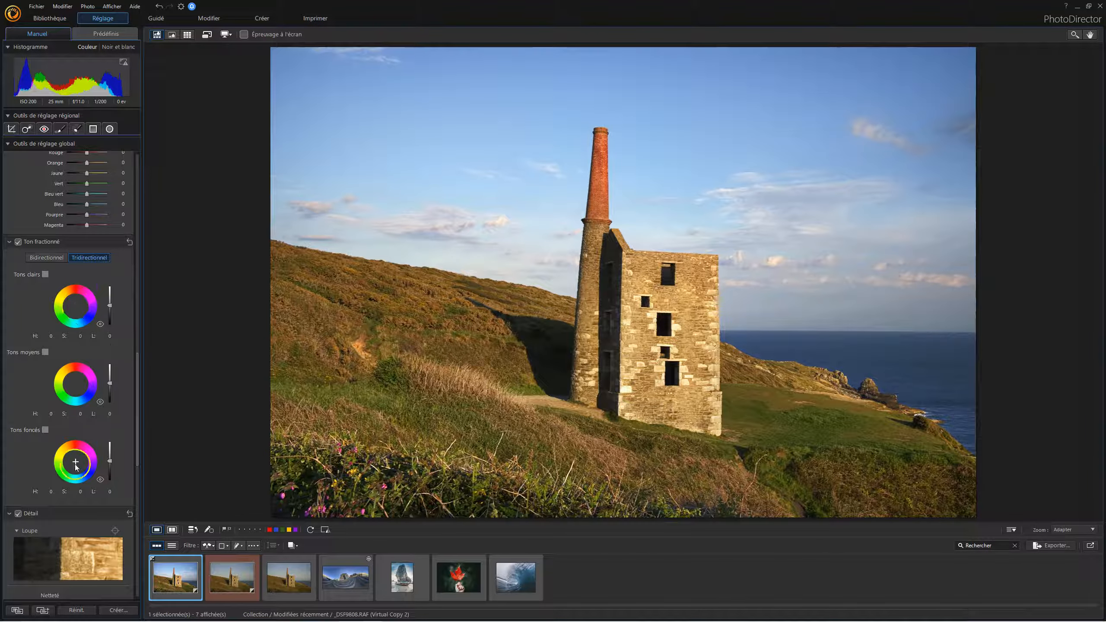
drag(76, 465, 82, 469)
click(108, 466)
mouse_move(111, 468)
mouse_down()
mouse_move(111, 456)
mouse_move(111, 466)
mouse_up()
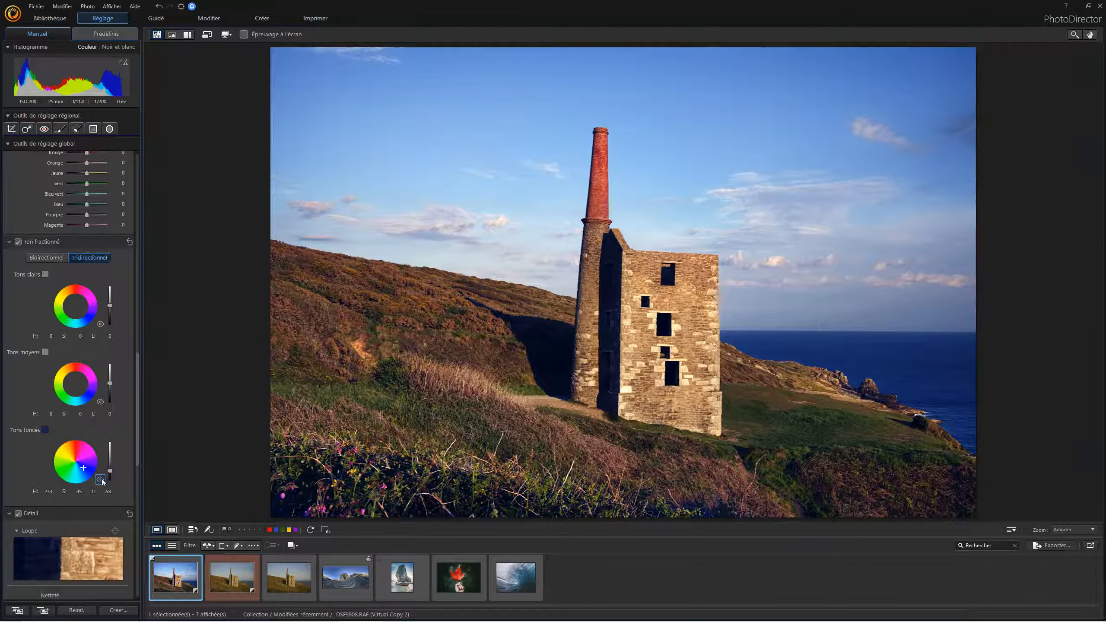
click(102, 479)
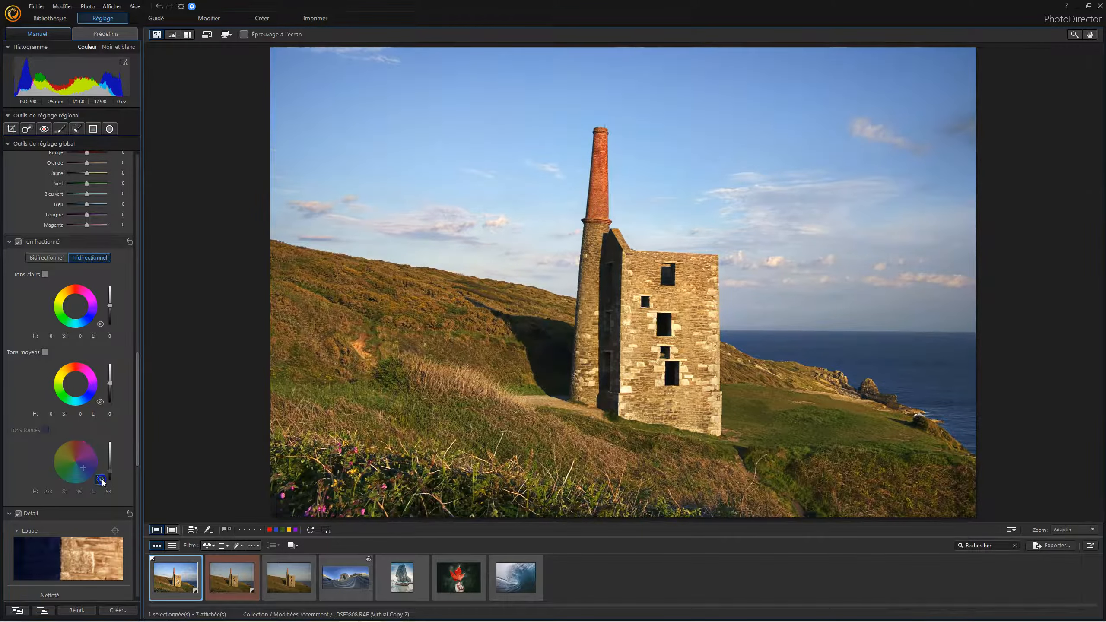
click(102, 479)
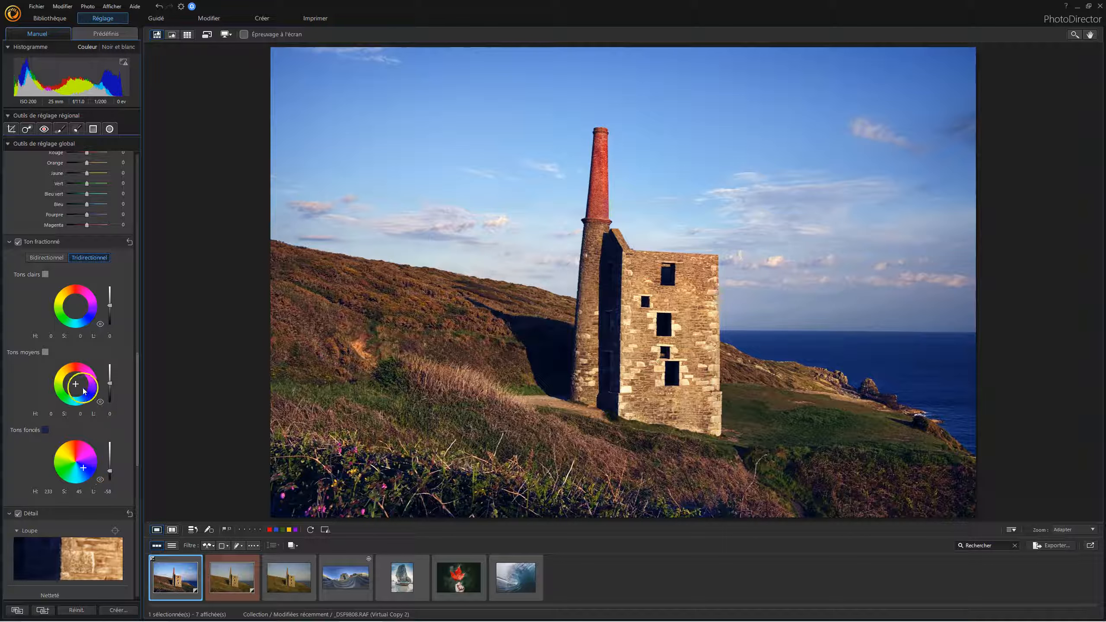
Tint Tons clairs orange at H 30, S 61 and Tons moyens purple at H 278, S 16
drag(75, 307, 69, 294)
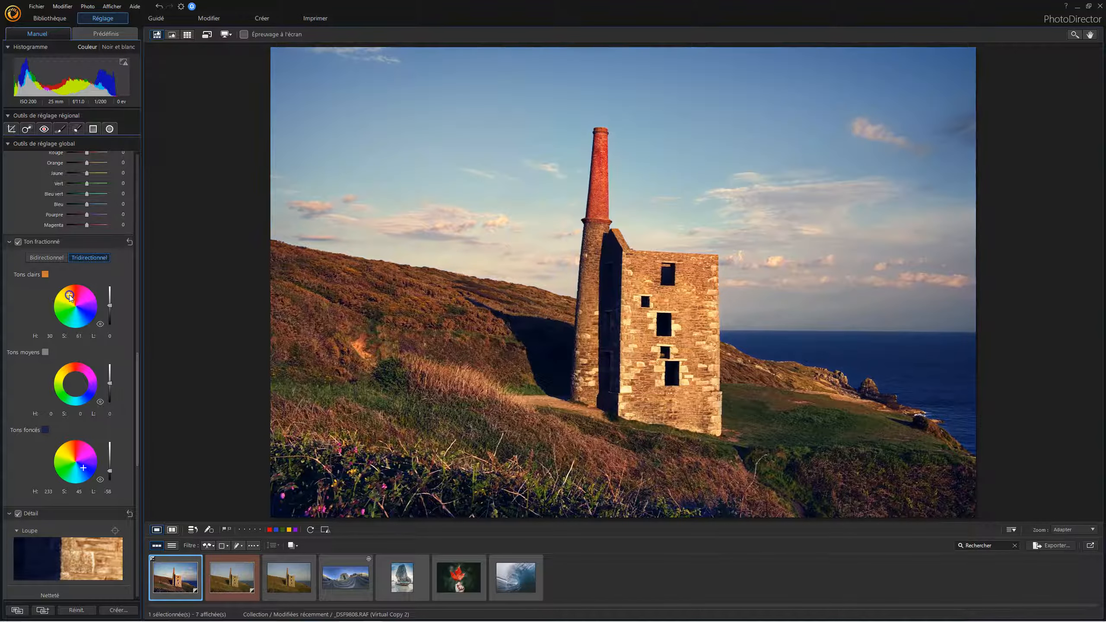
mouse_move(77, 386)
mouse_down()
mouse_move(79, 377)
mouse_move(80, 386)
mouse_up()
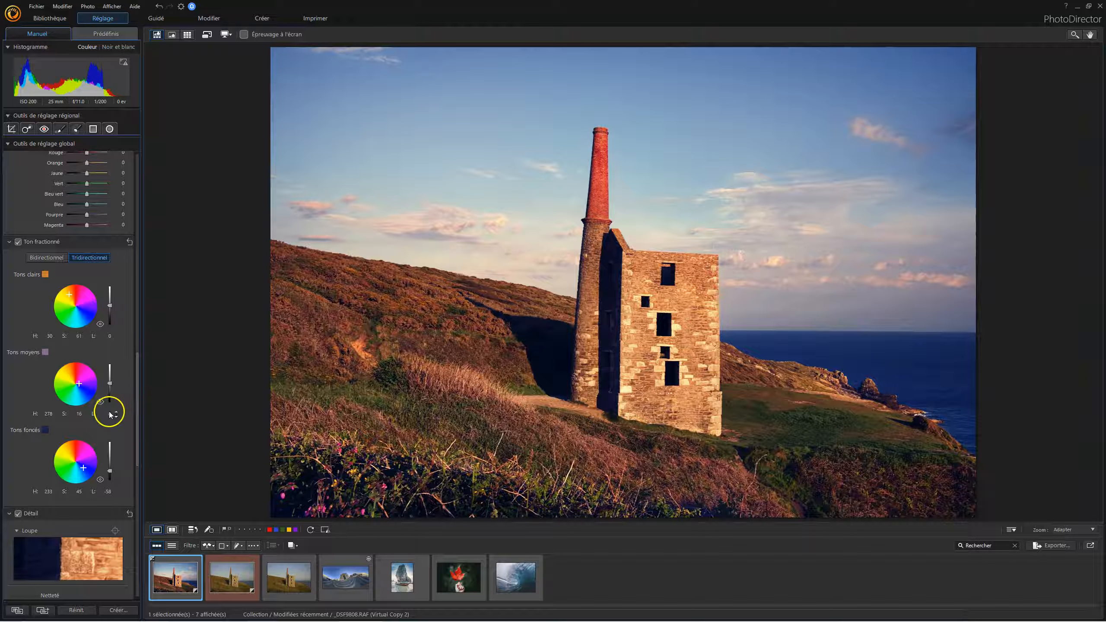
Compare the photo without the Tons foncés tint, without the Tons clairs tint, and without Ton fractionné as a whole
click(100, 480)
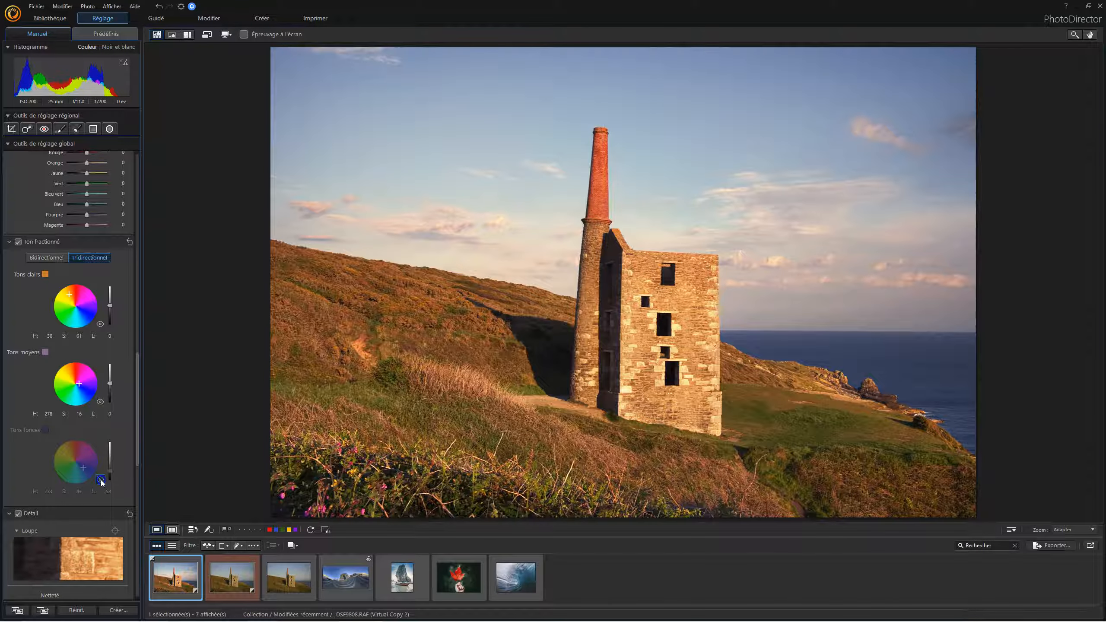
click(100, 480)
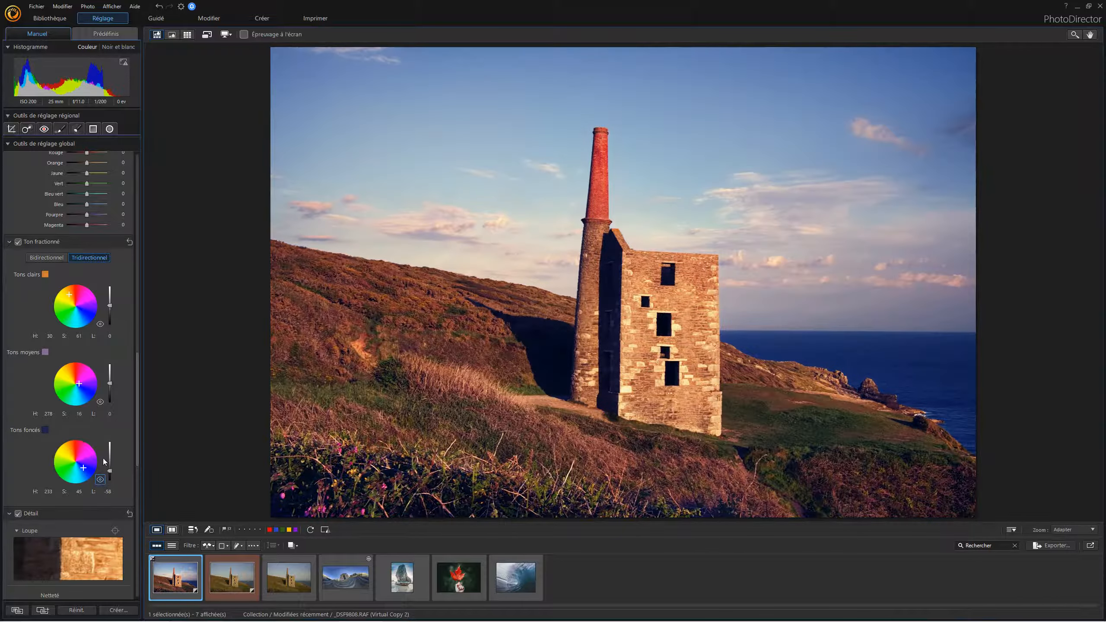
click(100, 324)
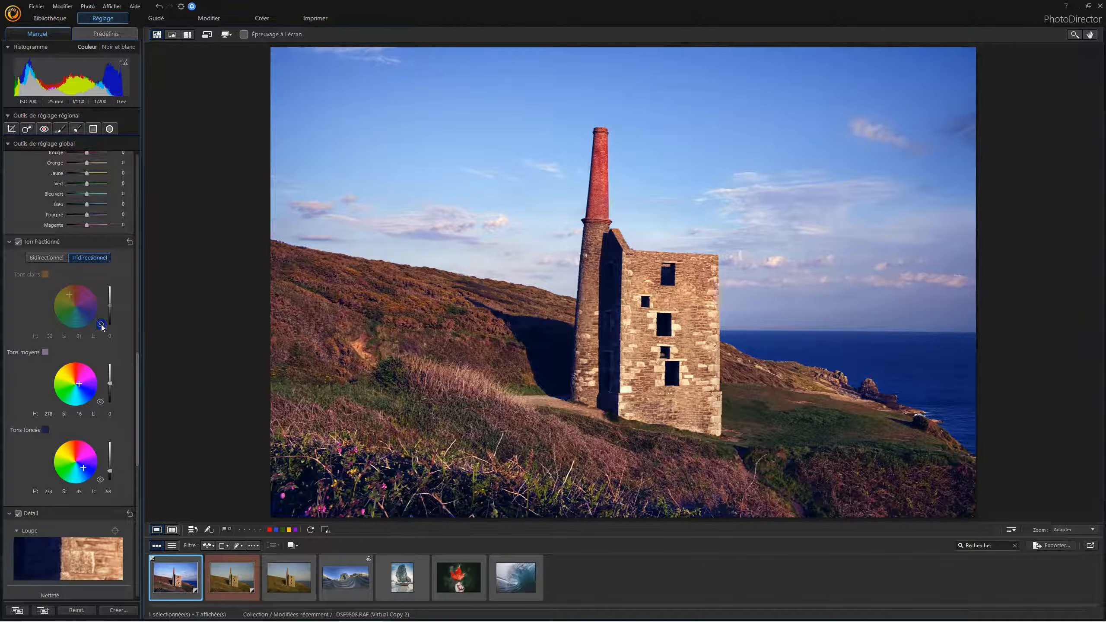
click(100, 324)
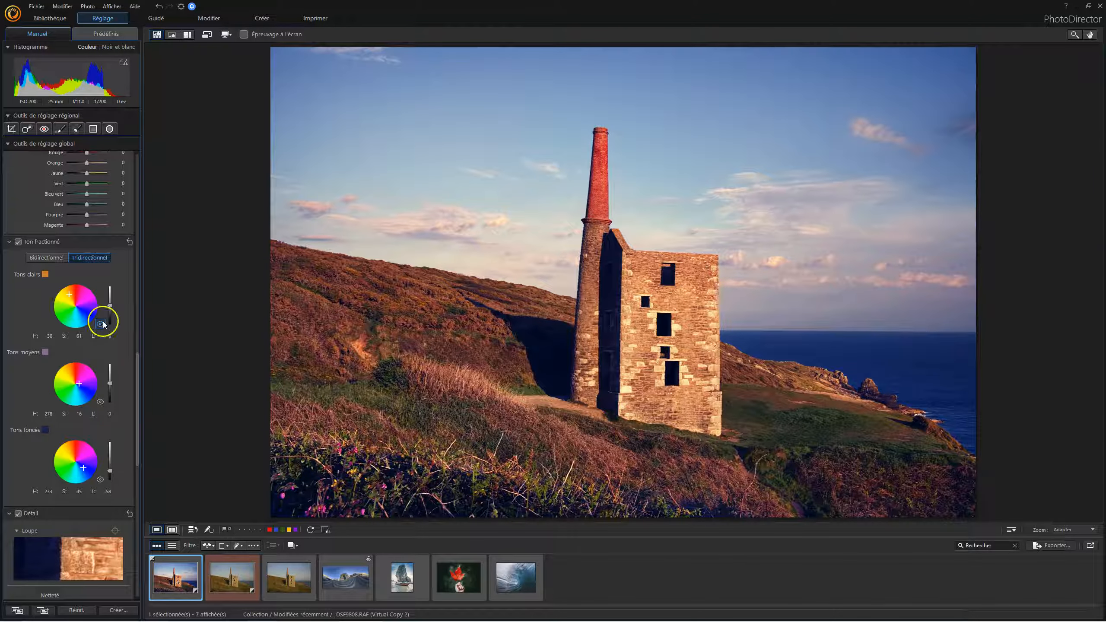
click(19, 242)
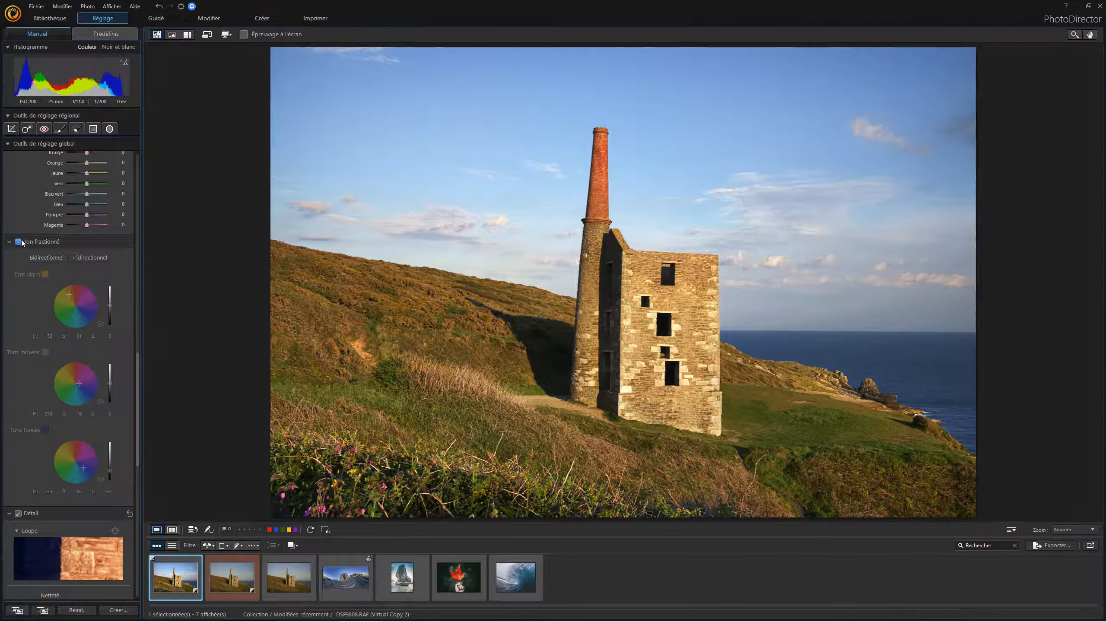
click(19, 242)
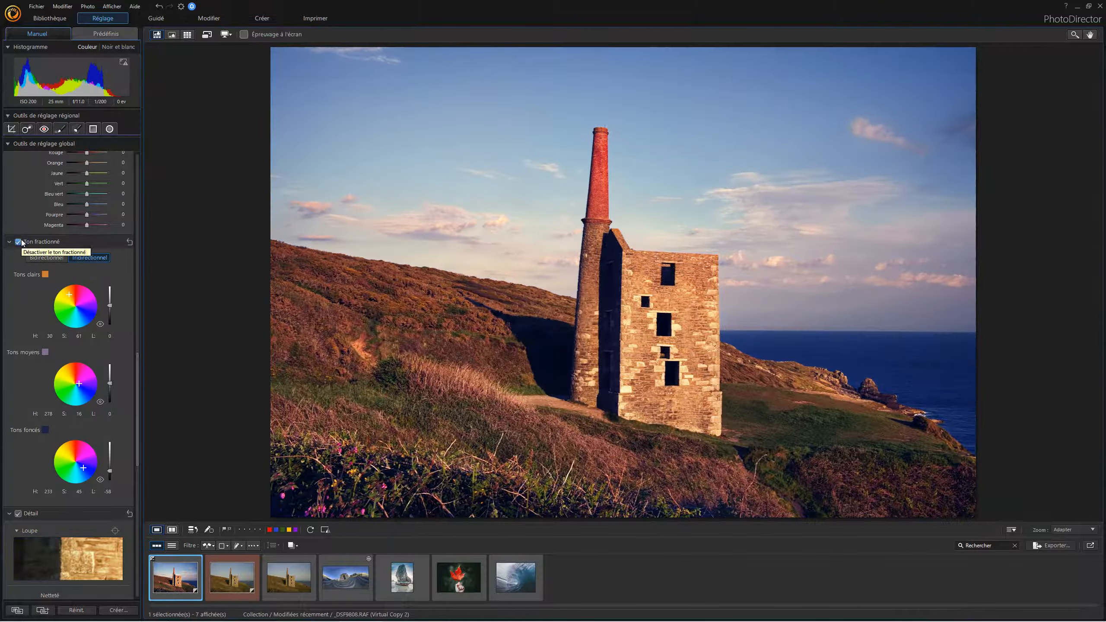
Reset the three-way Ton fractionné adjustments and turn Ton fractionné off
click(130, 242)
scroll(94, 354, down, 3)
scroll(99, 353, up, 3)
click(19, 243)
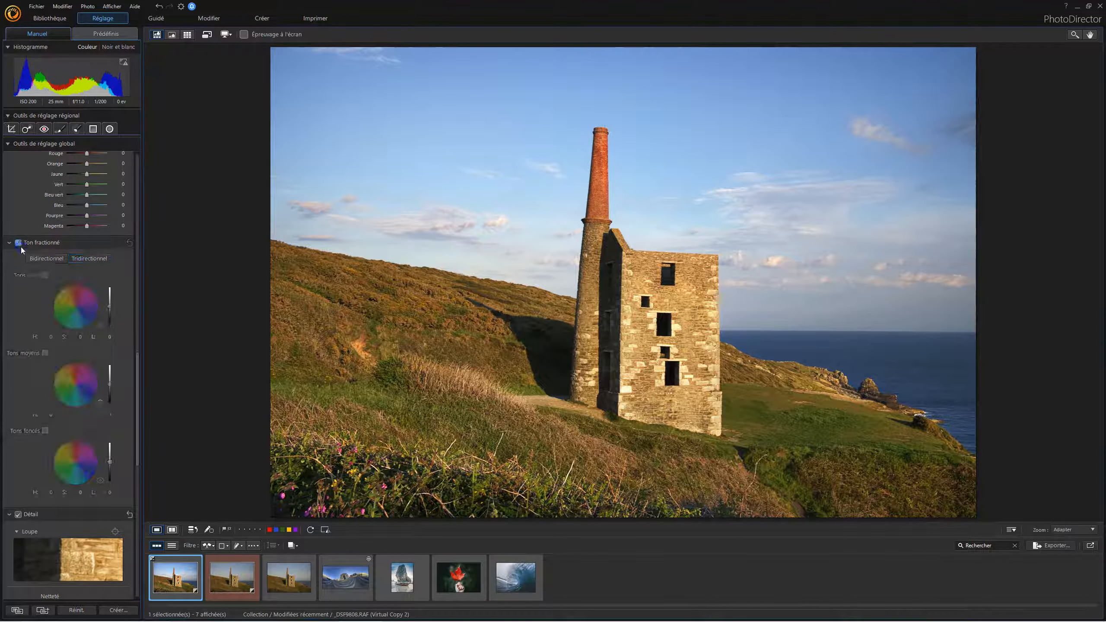
click(9, 244)
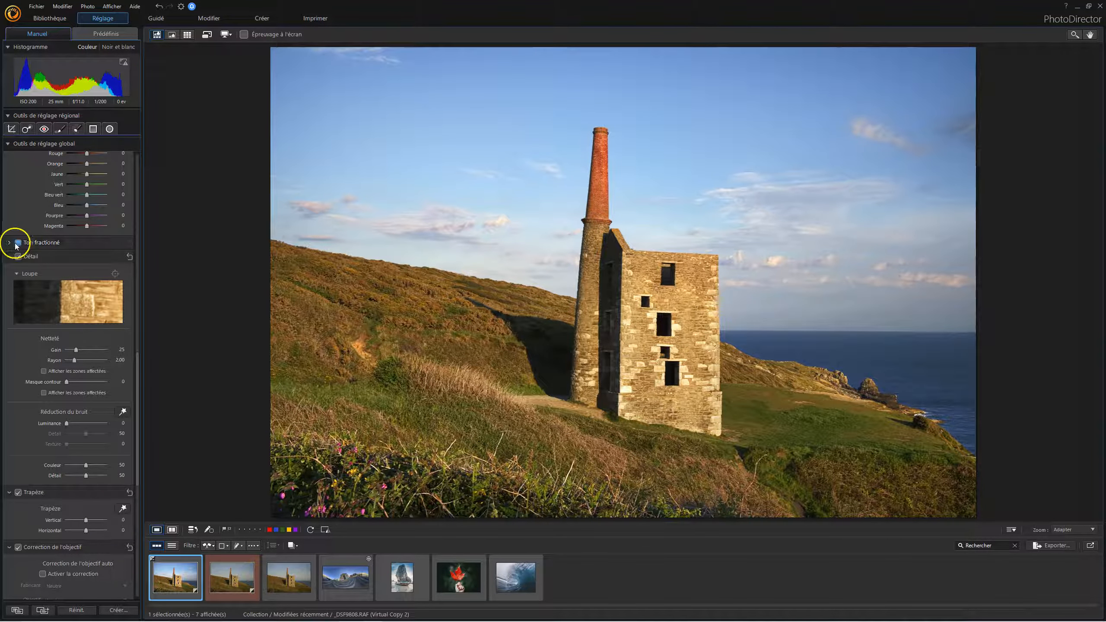
click(11, 244)
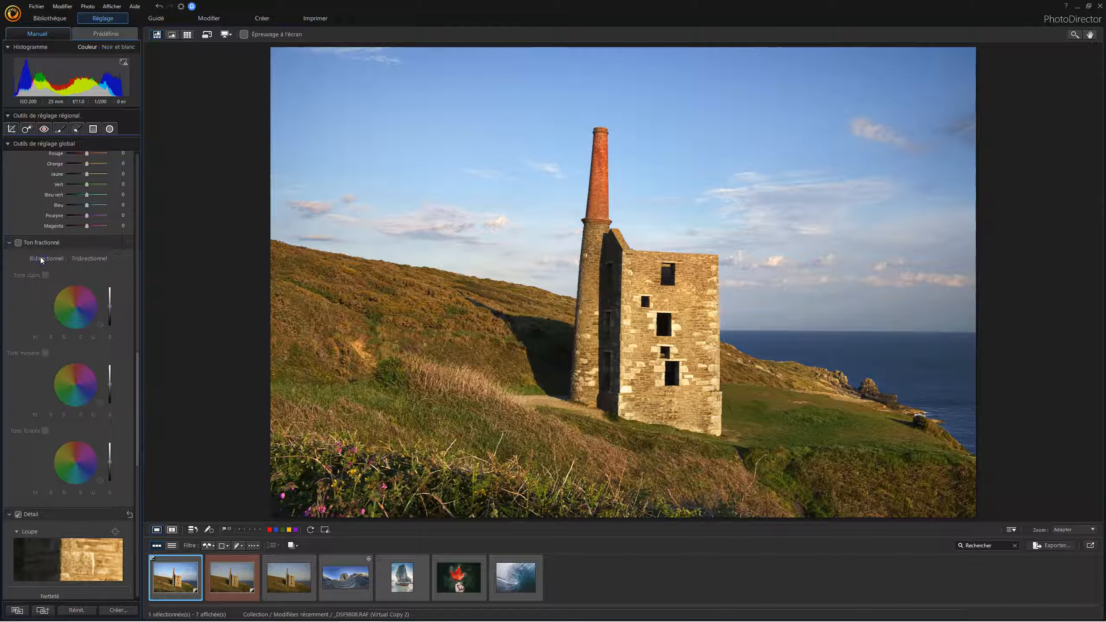
Turn Ton fractionné back on and set it to Bidirectionnel
click(19, 244)
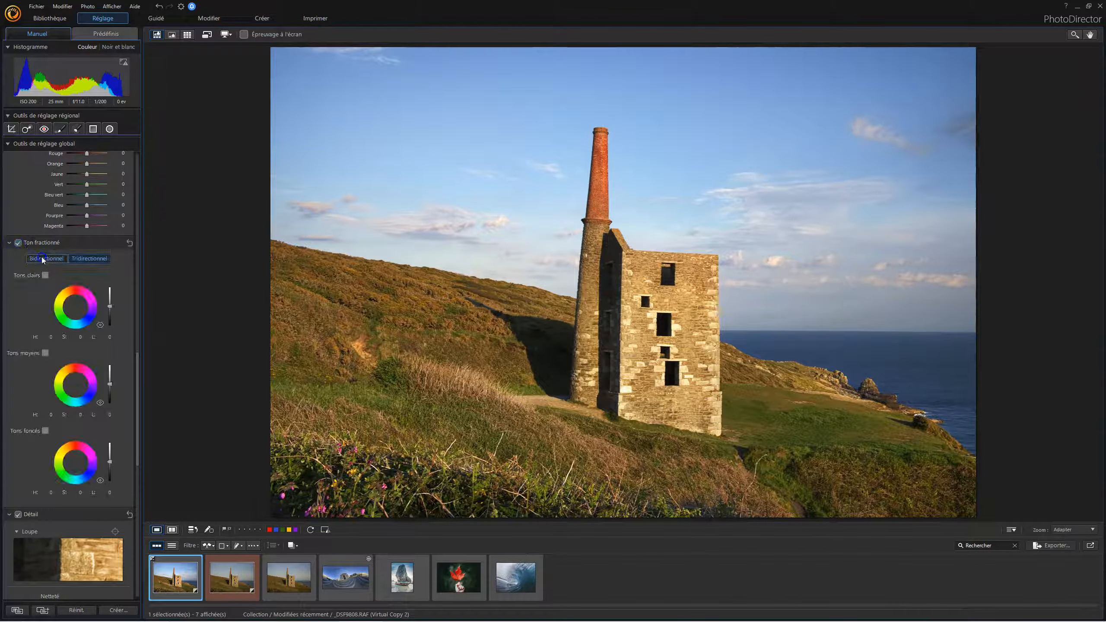
click(41, 258)
scroll(66, 292, down, 8)
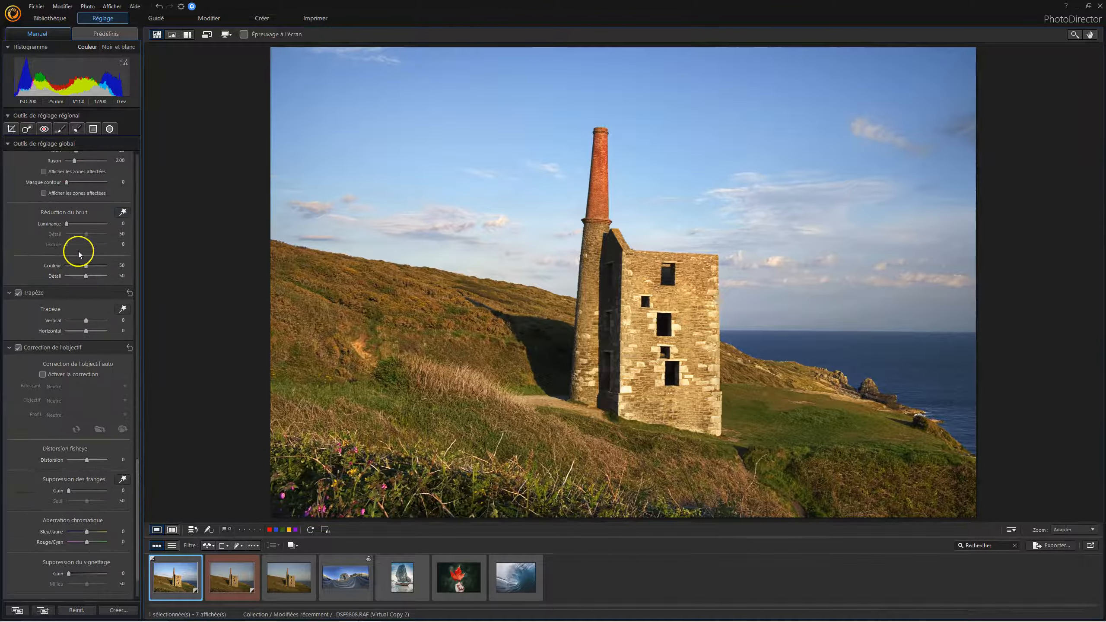
scroll(78, 255, up, 5)
scroll(84, 363, down, 4)
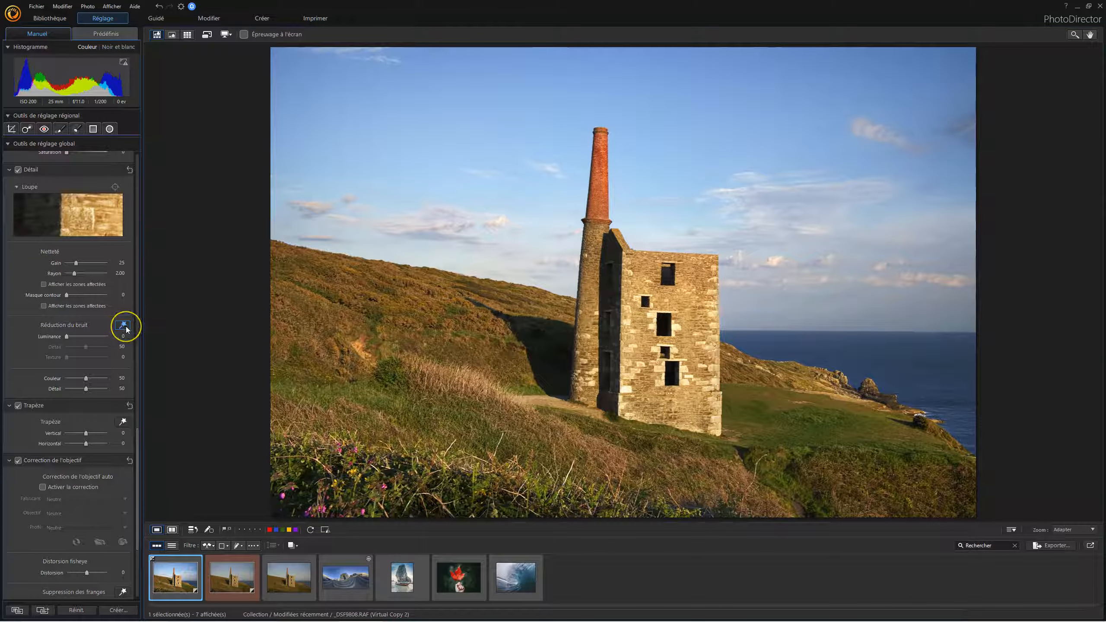
Try out the automatic lens correction under Correction de l'objectif, then disable it
scroll(99, 370, down, 6)
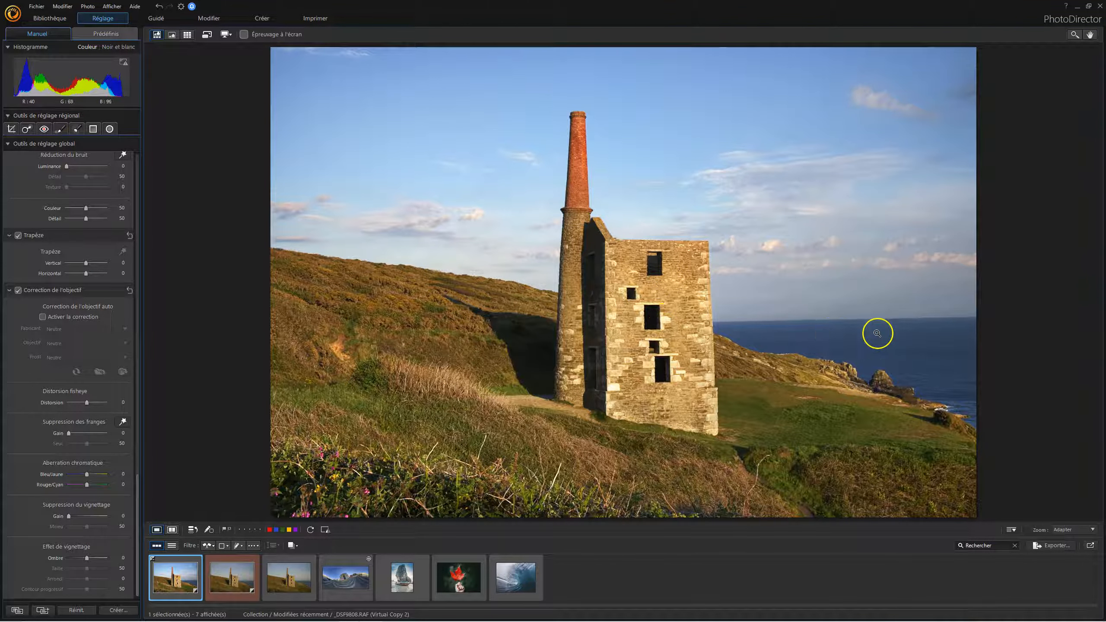
click(43, 317)
click(122, 372)
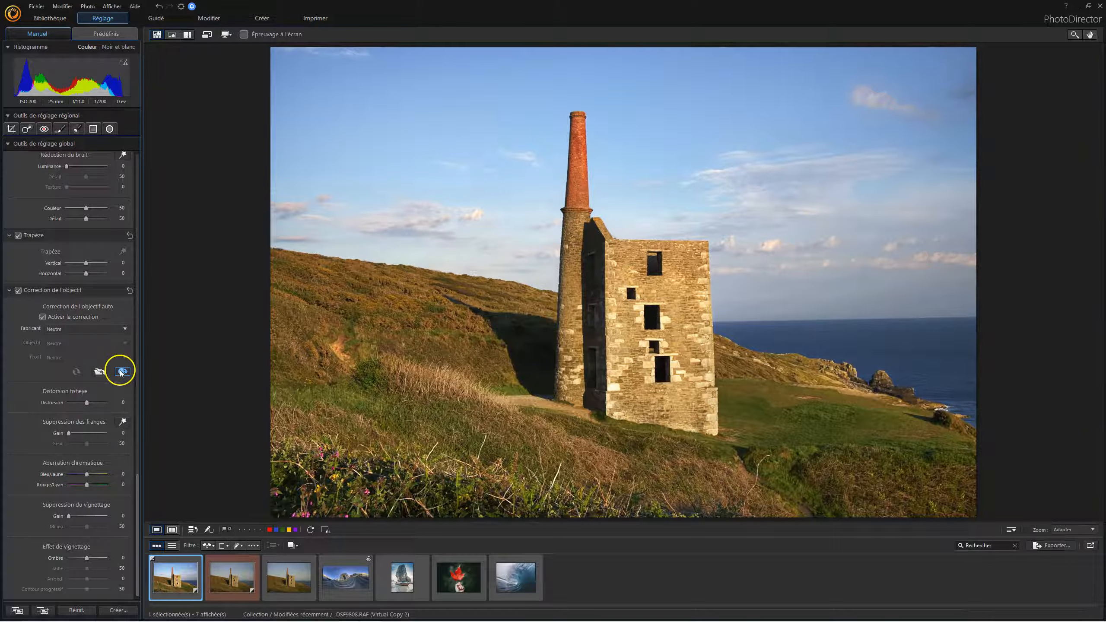
click(43, 316)
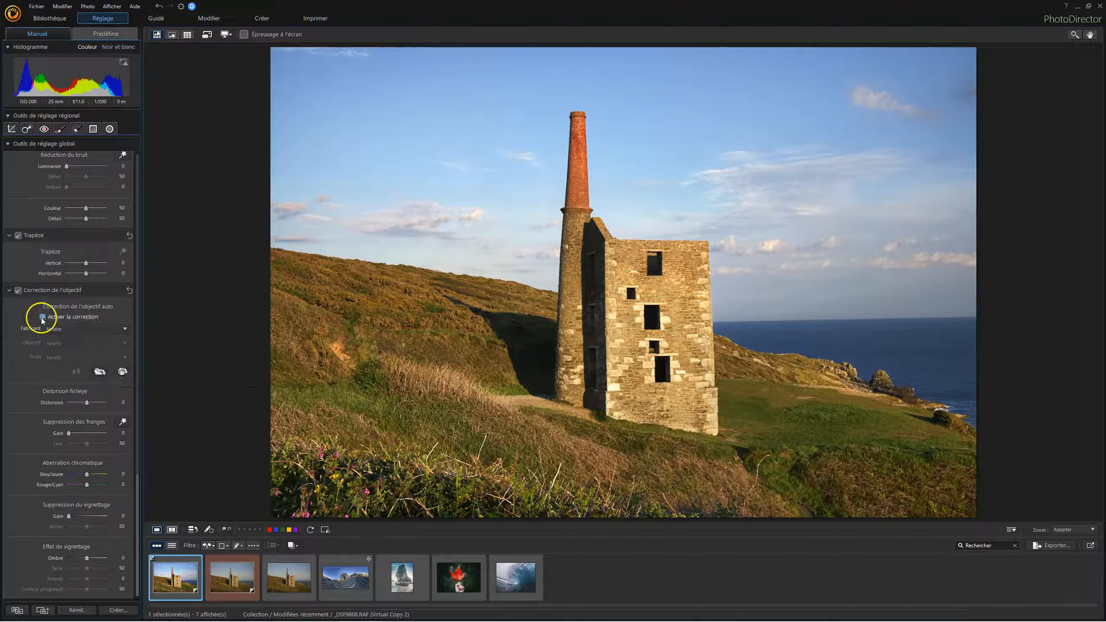
Correct the curved horizon by setting the Distorsion fisheye to 33
click(87, 403)
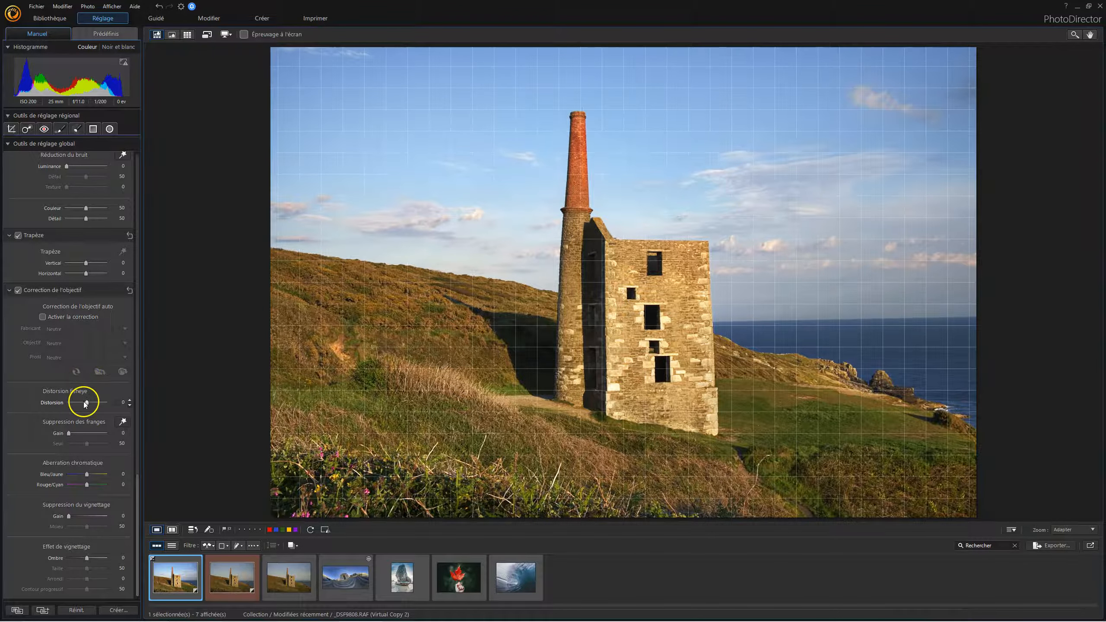
drag(87, 404, 91, 403)
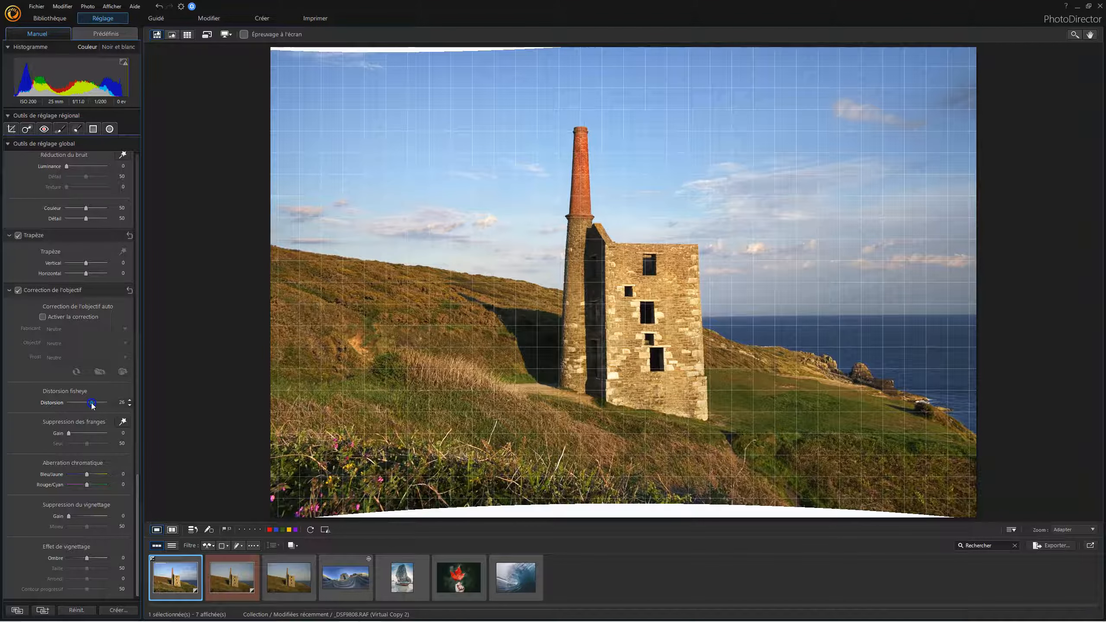
drag(92, 404, 94, 404)
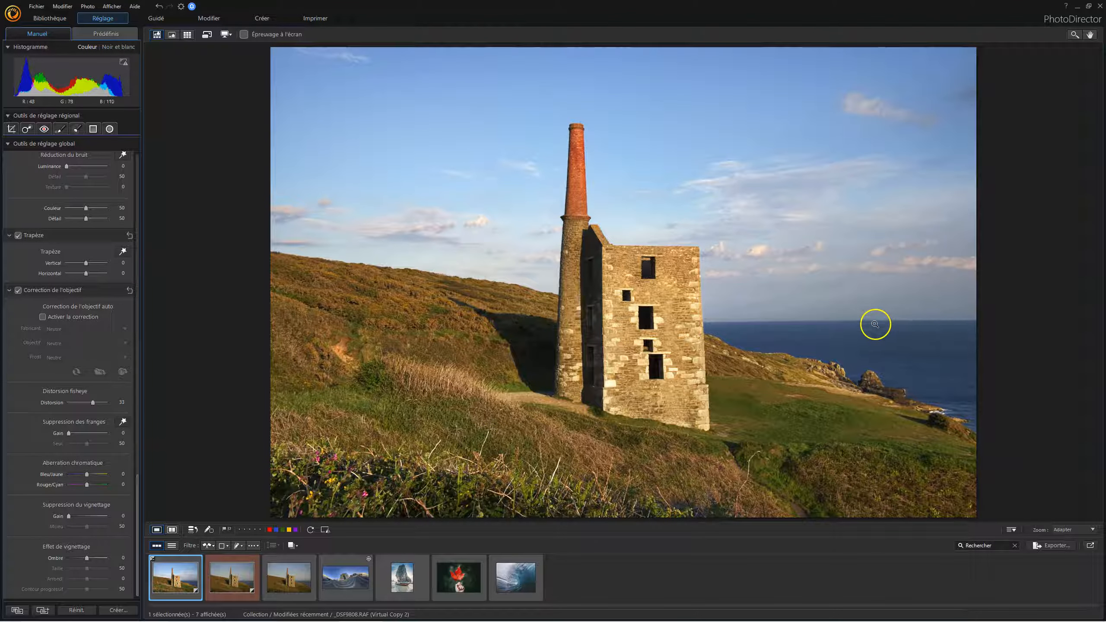
Straighten the photo along the sea horizon with the crop tool's levelling line and return to the global adjustments
click(11, 128)
click(21, 159)
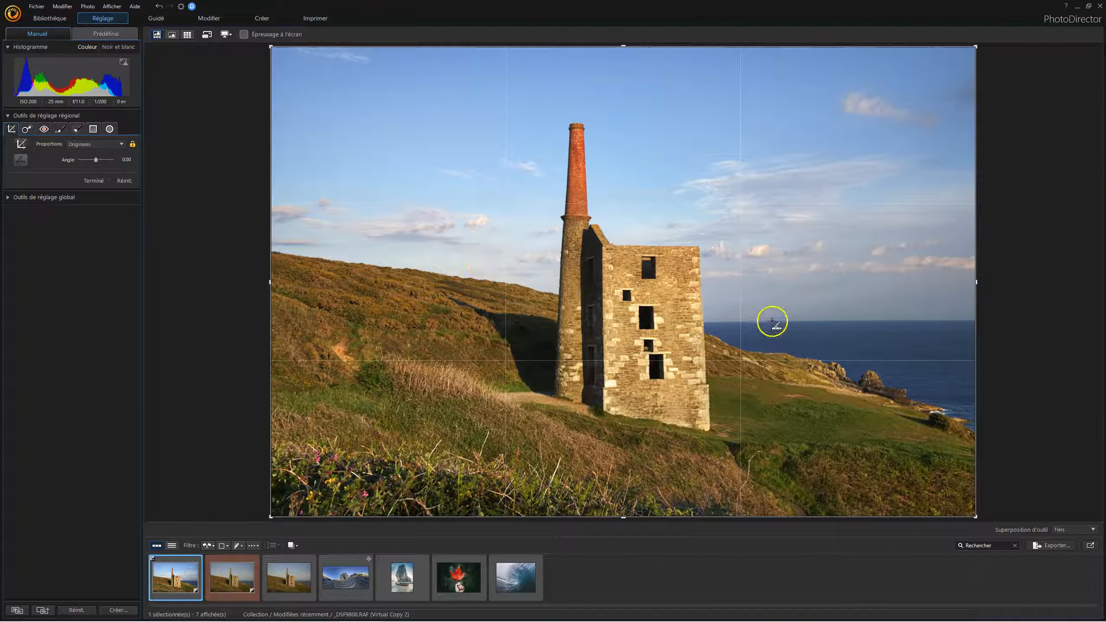
drag(772, 321, 975, 321)
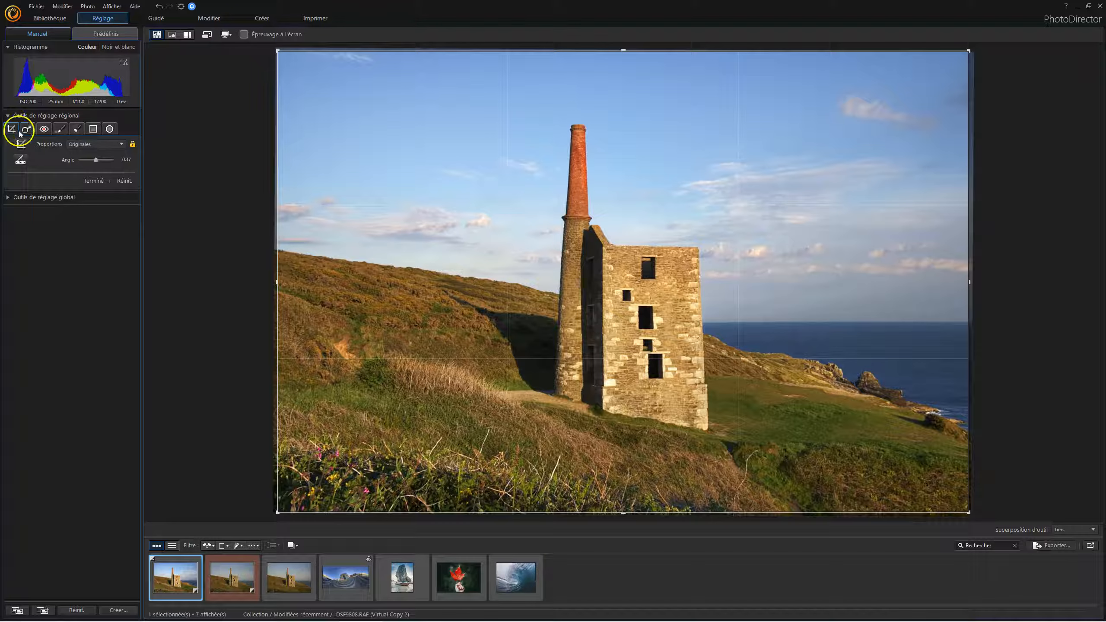
click(41, 197)
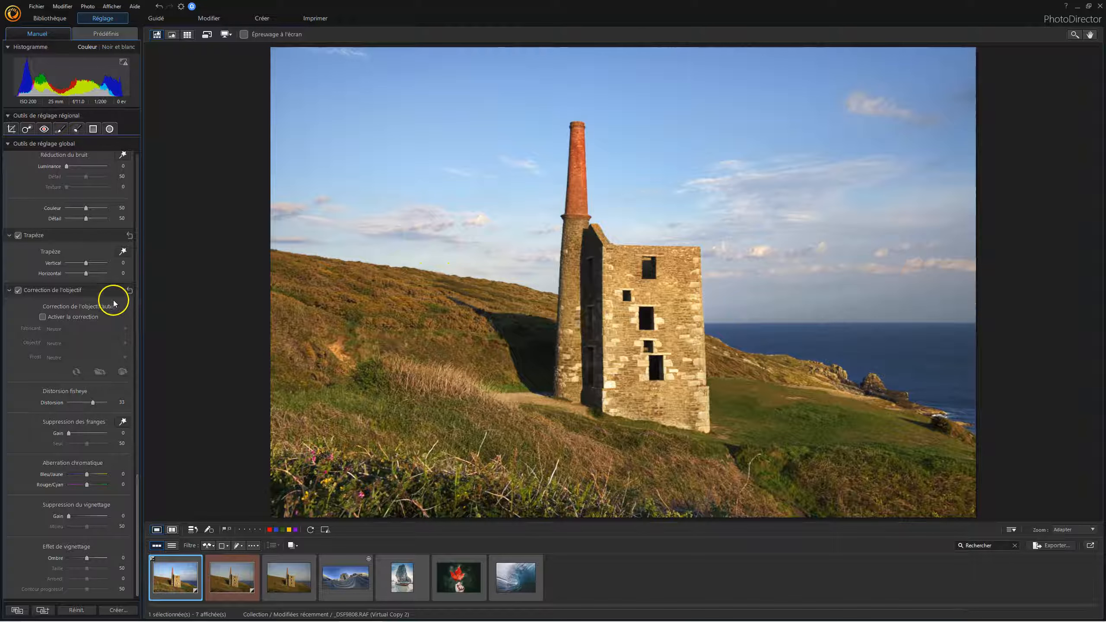
Place a slightly tilted gradient mask over the sky, centred near the chimney's brick base, and try out its Exposition and Luminosité
click(93, 129)
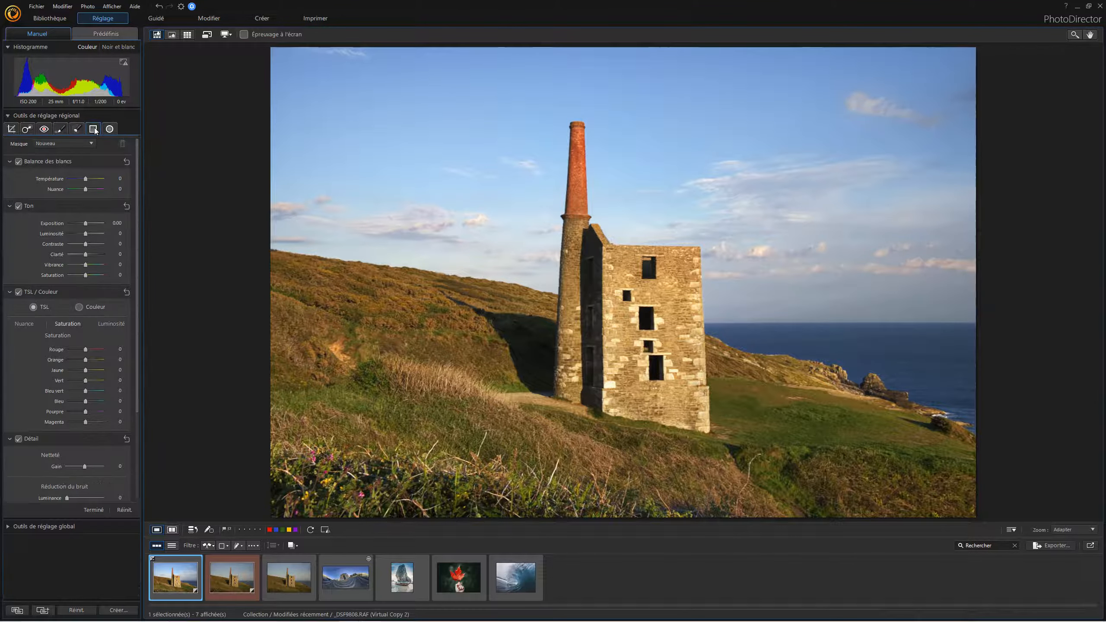
click(404, 172)
drag(533, 86, 536, 192)
click(536, 138)
drag(538, 141, 592, 216)
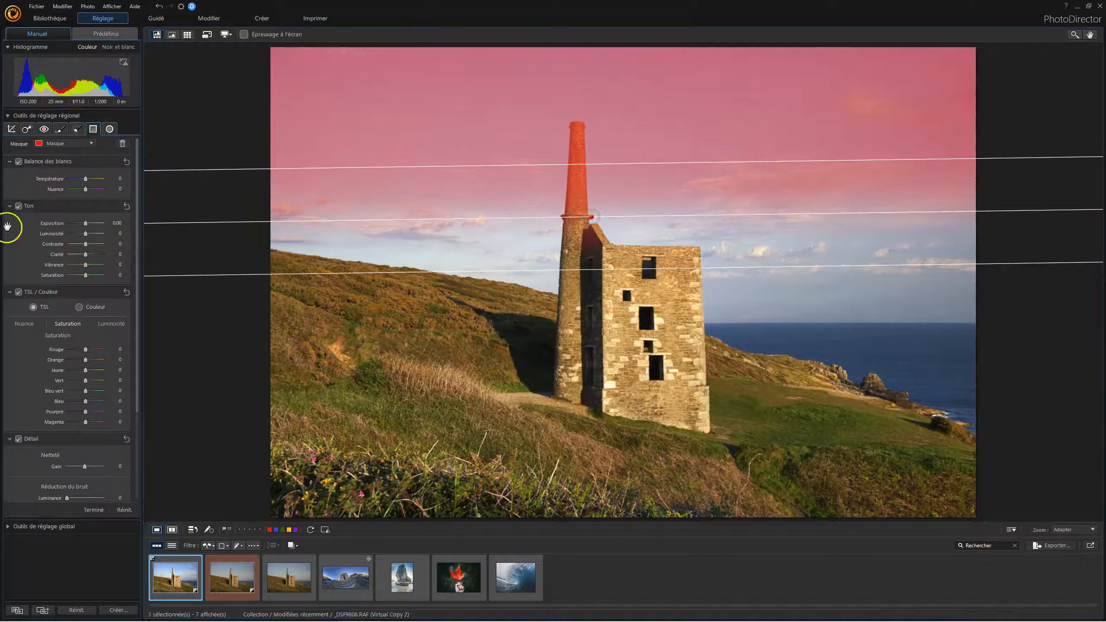
double_click(88, 224)
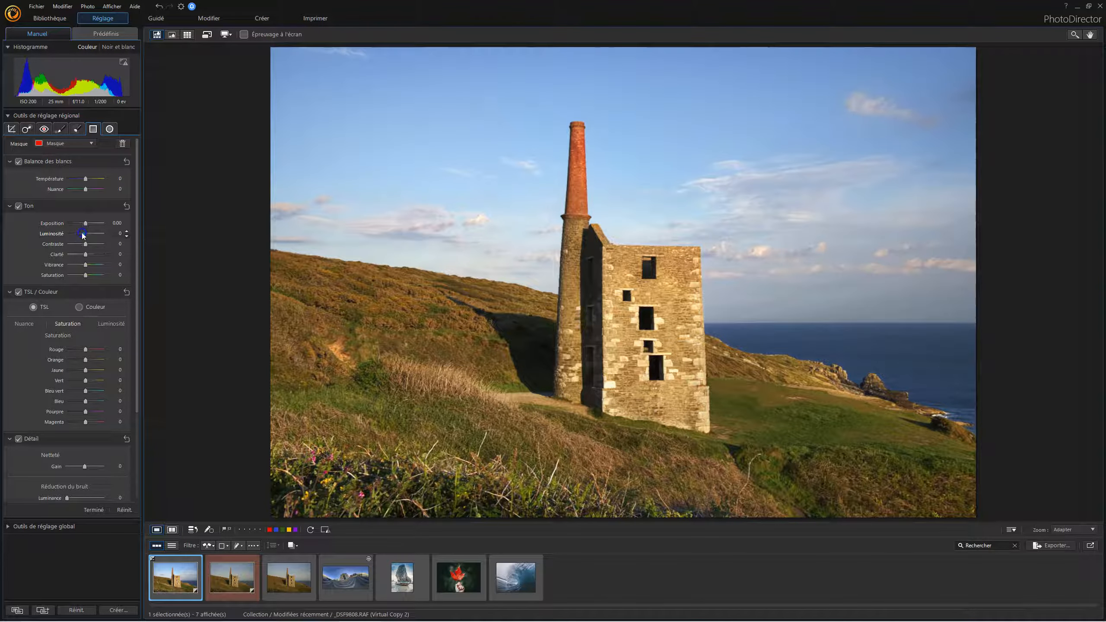
drag(82, 236, 80, 236)
Add a radial mask around the stone building, with Exposition at -0.78 and Dégradé at 100
mouse_move(454, 285)
click(110, 129)
drag(446, 158, 553, 229)
drag(441, 163, 618, 295)
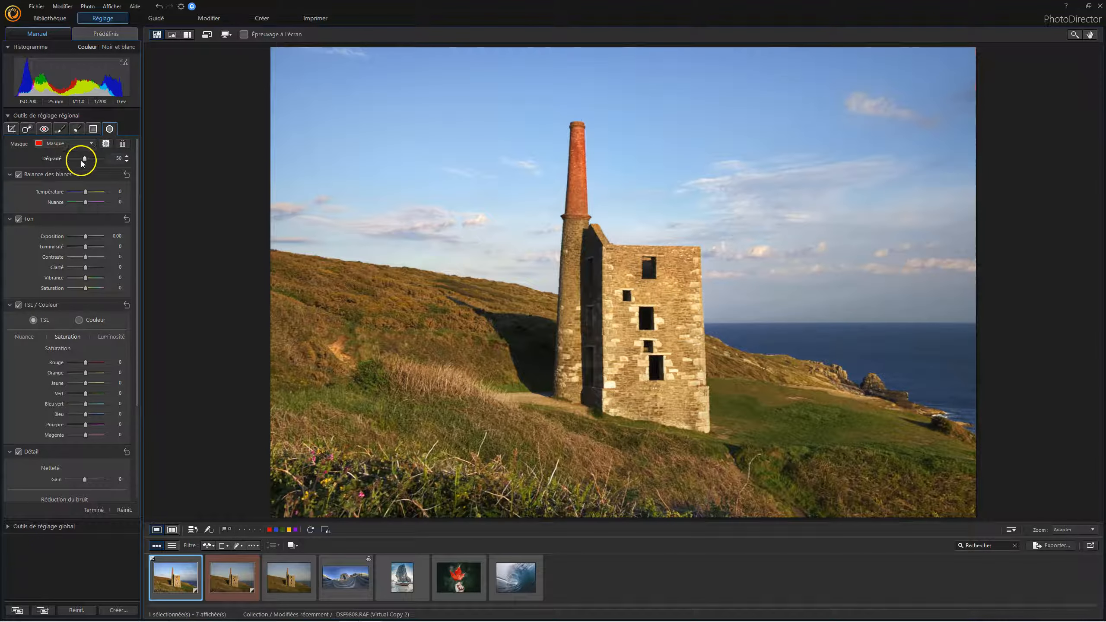
drag(85, 237, 82, 237)
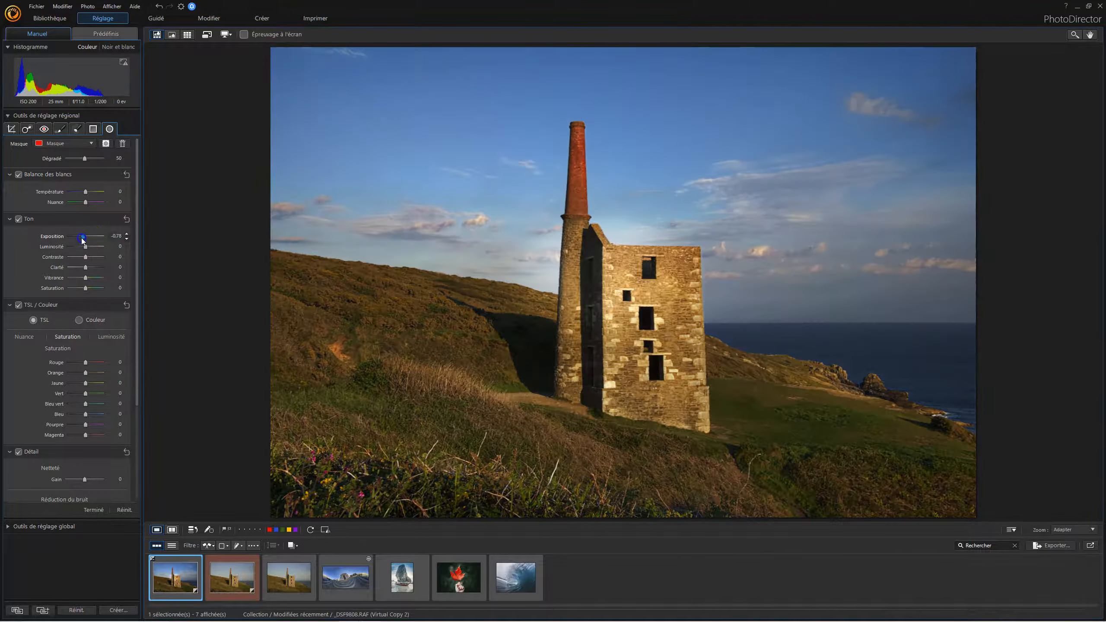
drag(84, 158, 102, 159)
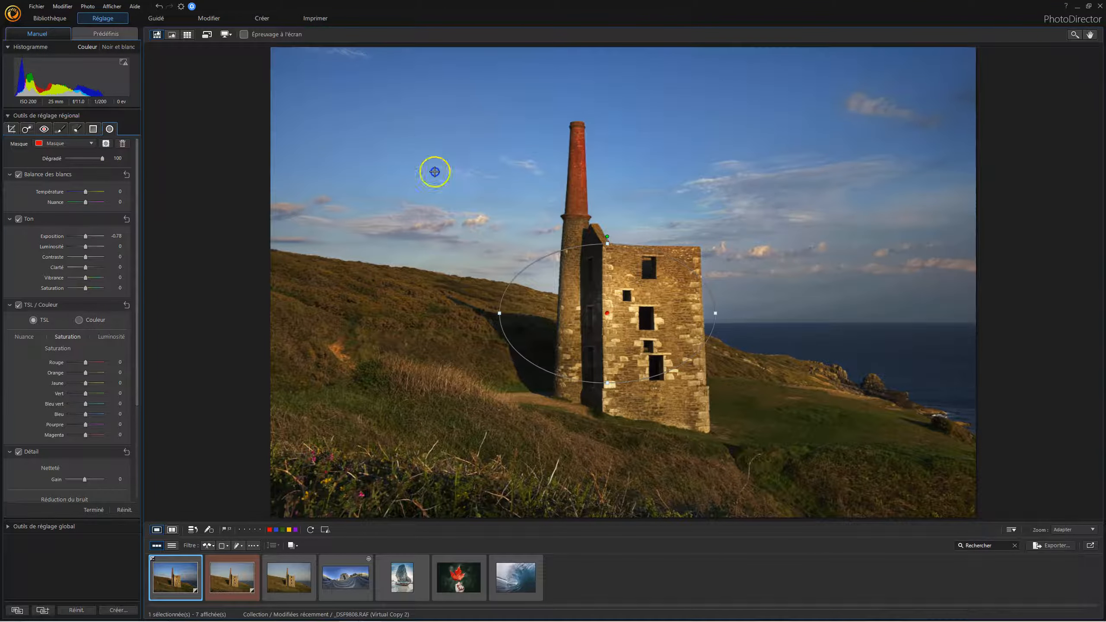
Add a second radial mask, move it onto the hillside beside the tower, set Exposition to 0.52 and invert it
drag(434, 171, 482, 178)
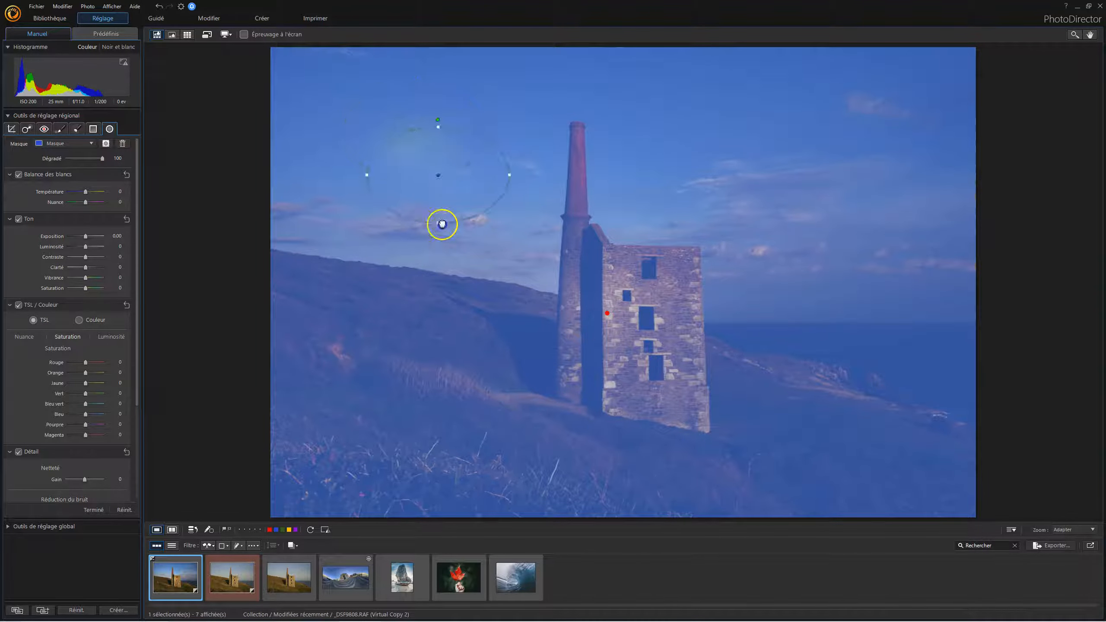
drag(442, 224, 425, 321)
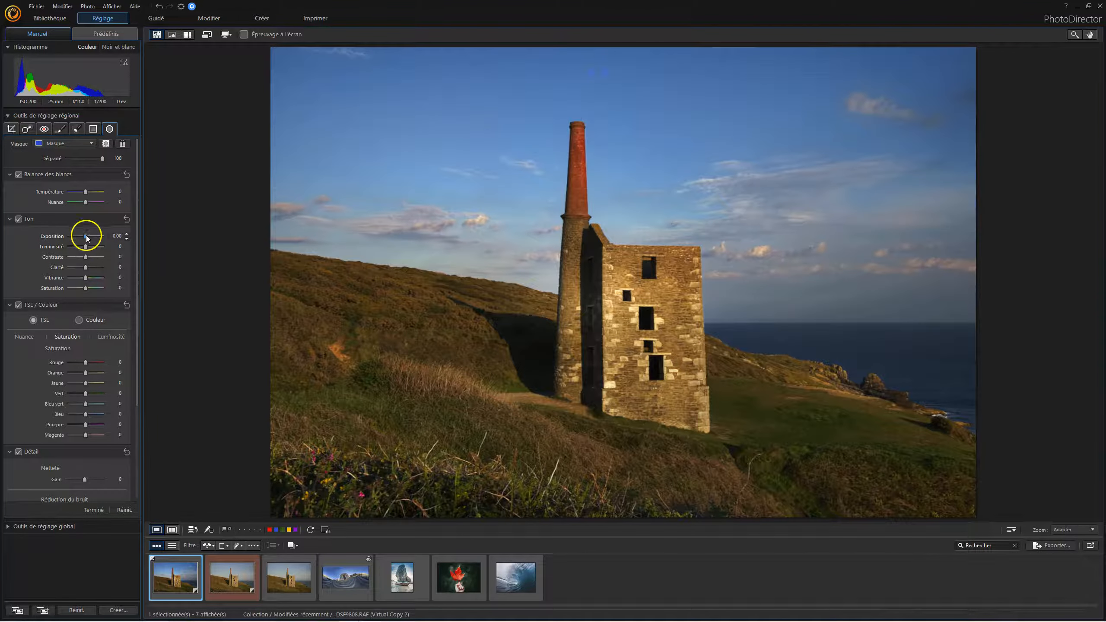
drag(87, 237, 87, 237)
click(107, 145)
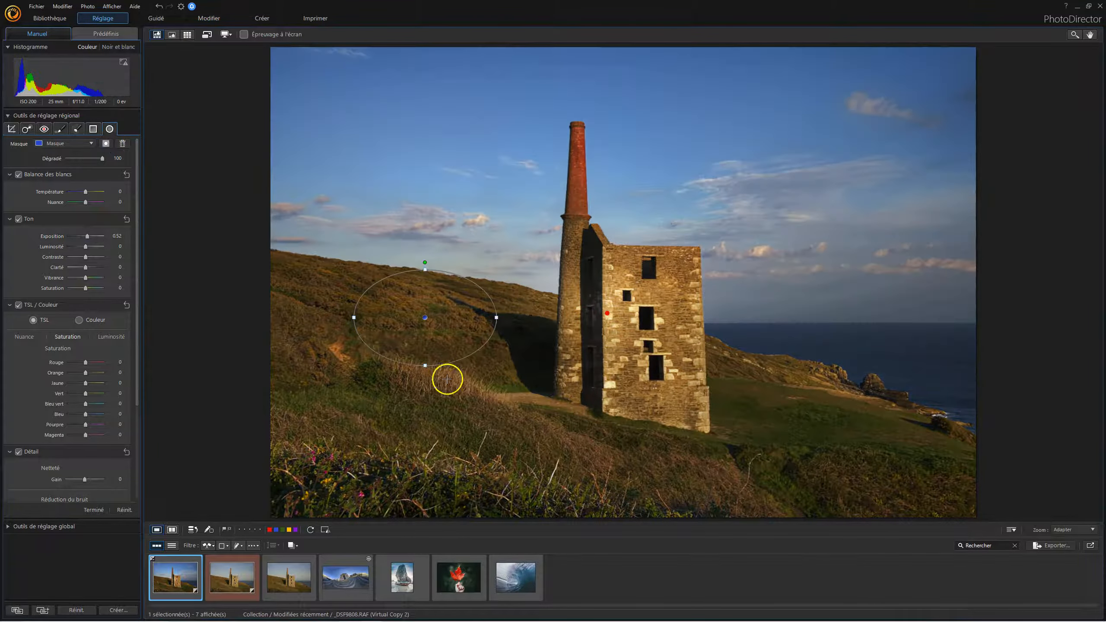
drag(425, 321, 422, 327)
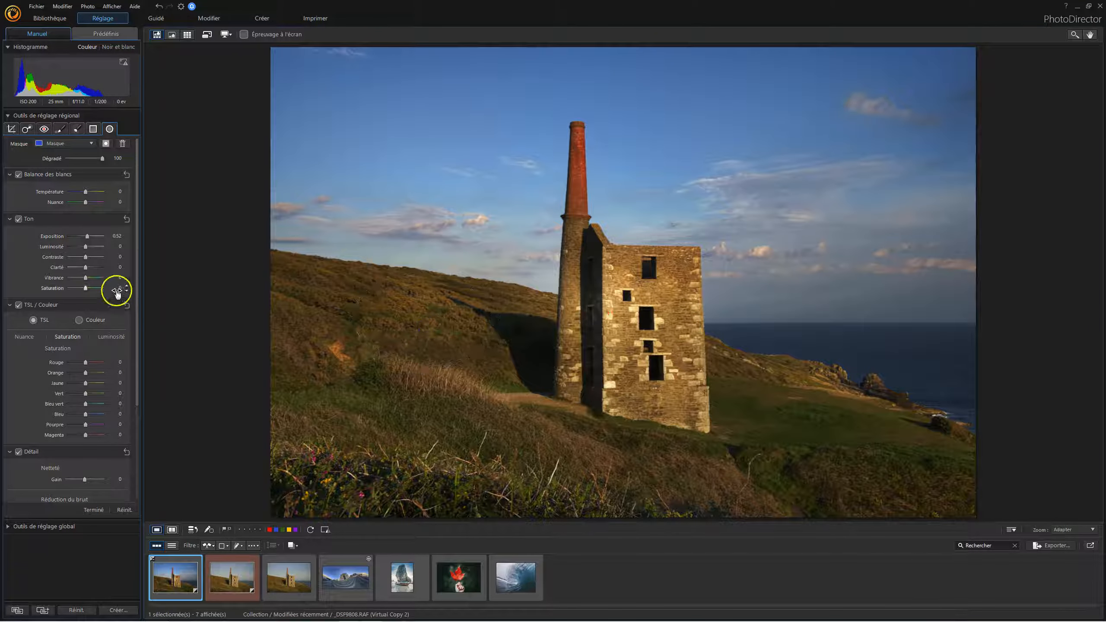
Add a third radial mask over the foreground grass, invert it and set its Exposition to 1.17
drag(394, 448, 444, 482)
click(392, 449)
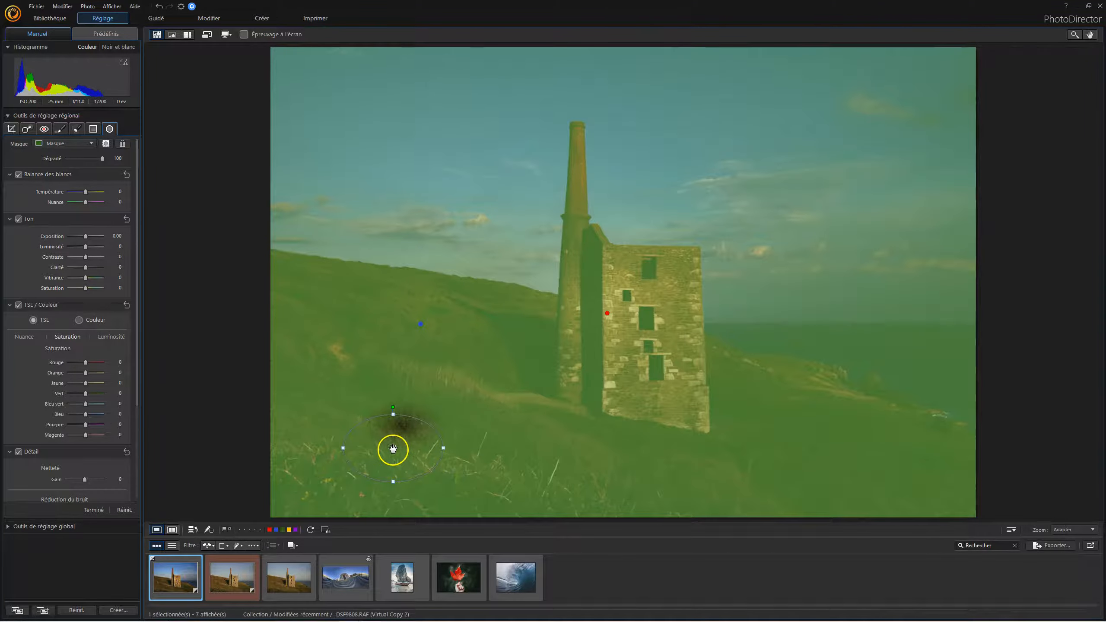
click(106, 144)
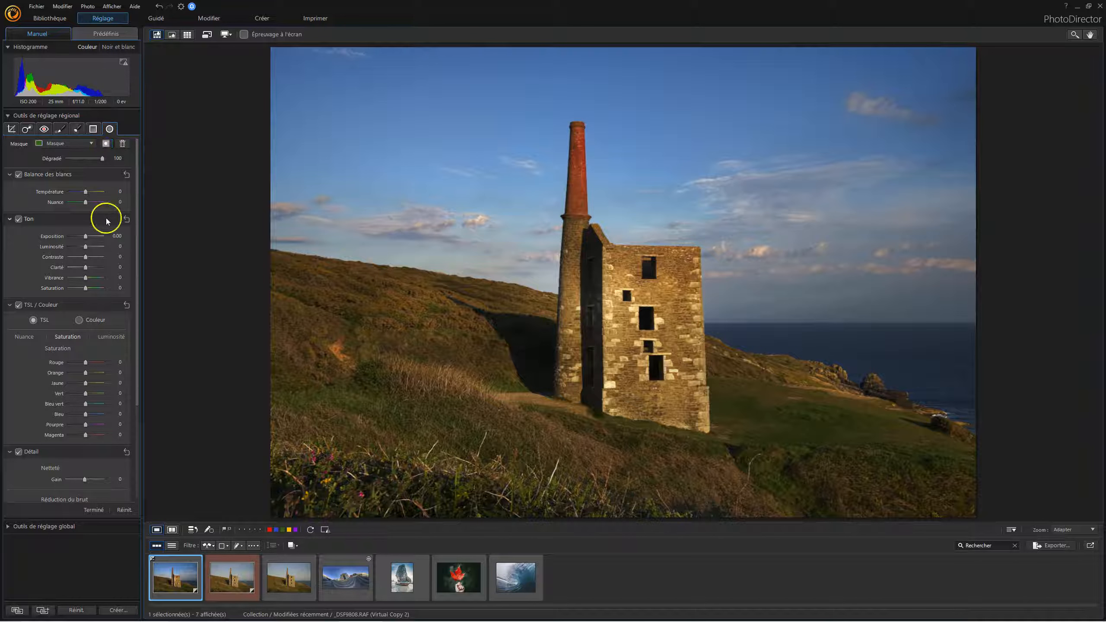
drag(91, 238, 90, 239)
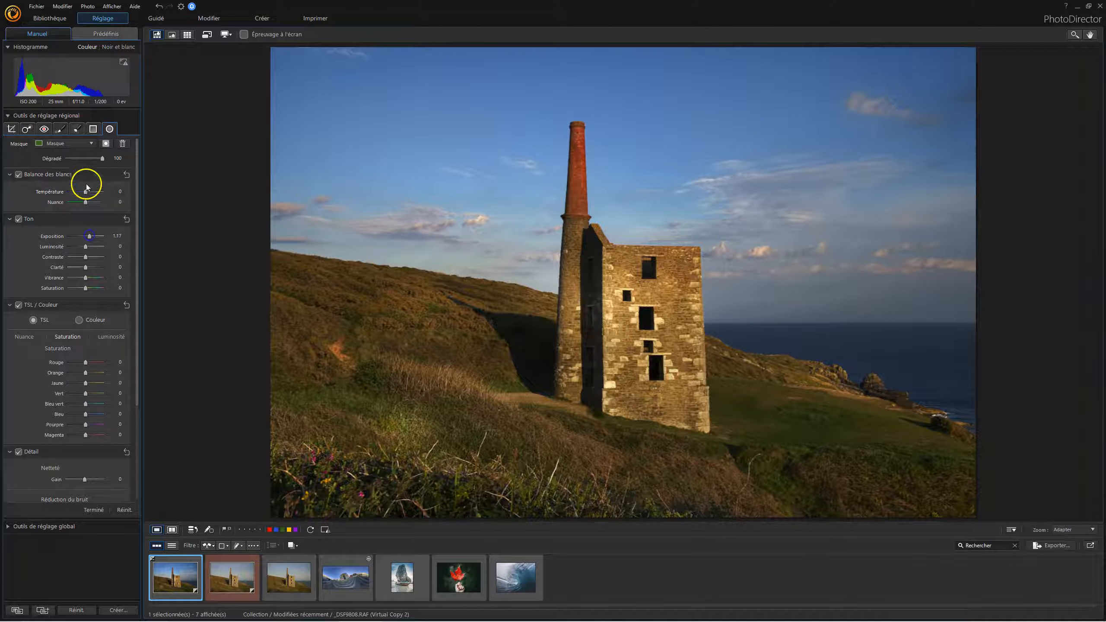
Enlarge and reposition the foreground radial mask and reduce its Exposition to 0.78
drag(392, 415, 394, 390)
drag(453, 449, 540, 449)
drag(382, 441, 490, 470)
drag(90, 242, 89, 237)
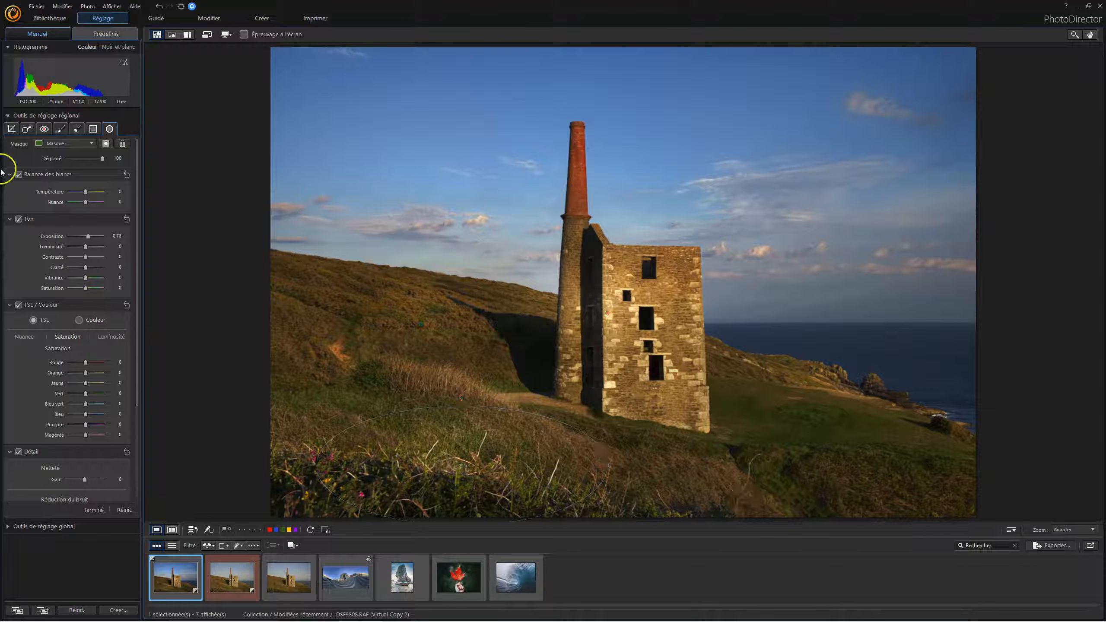
Paint an Intelligent brush mask on the building's sunlit wall, with Exposition at 0.52 and Contour progressif at 100
click(77, 128)
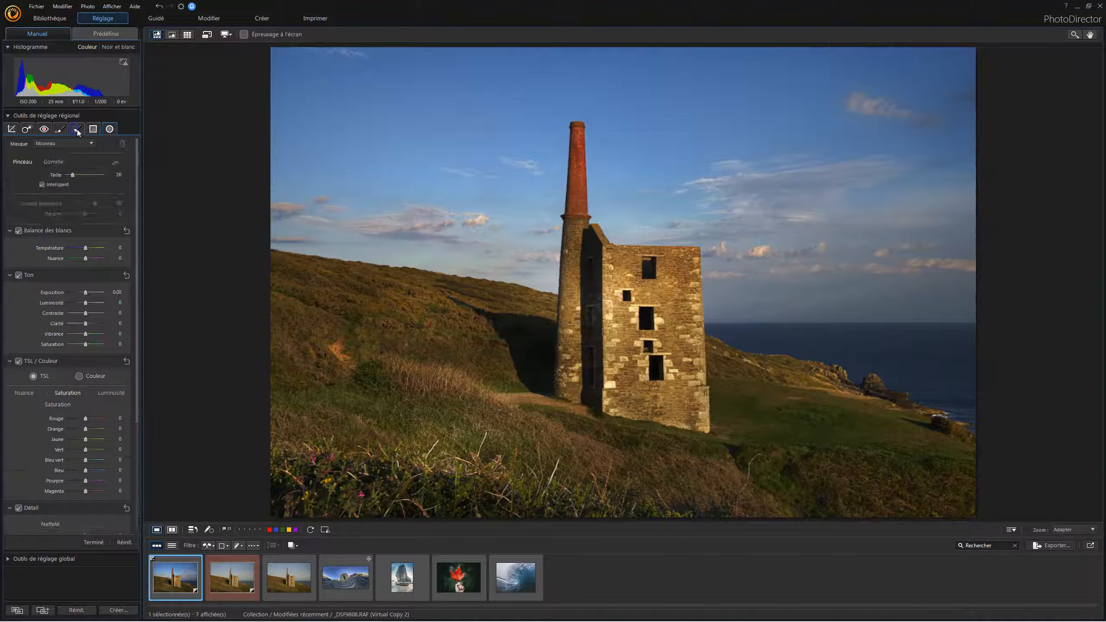
mouse_move(615, 279)
mouse_down()
mouse_move(640, 267)
mouse_move(656, 278)
mouse_up()
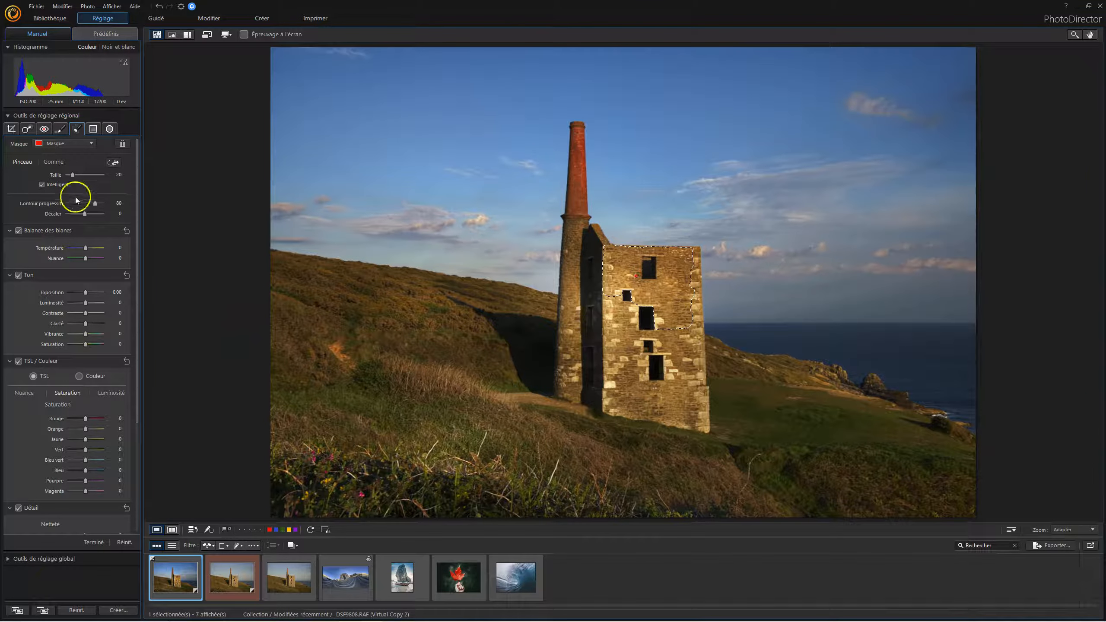
drag(87, 294, 84, 296)
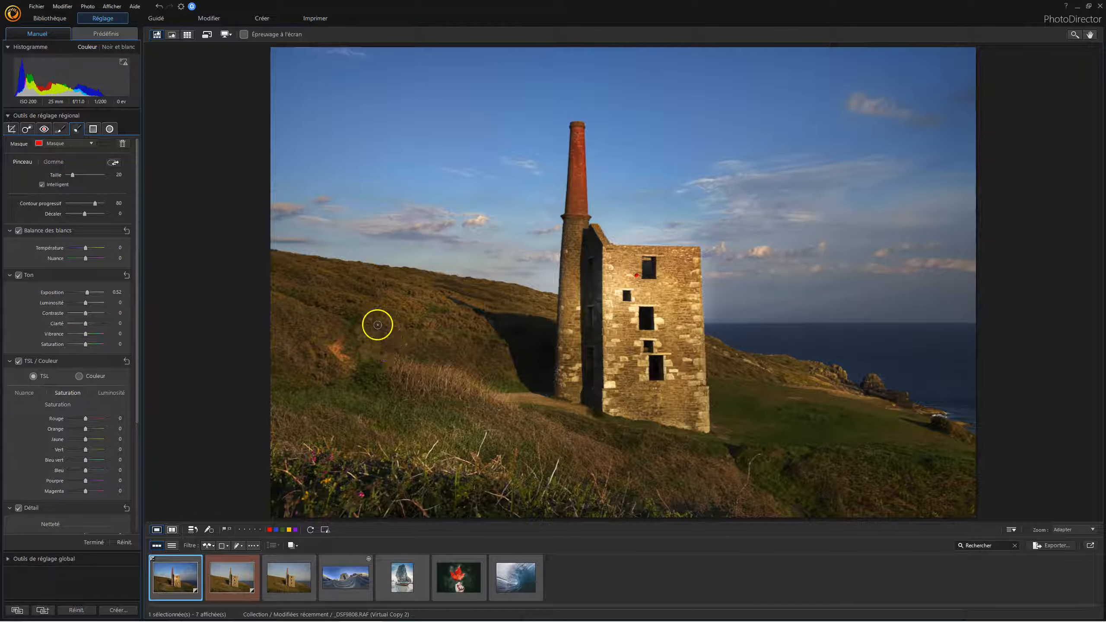
drag(95, 204, 105, 205)
scroll(86, 418, down, 3)
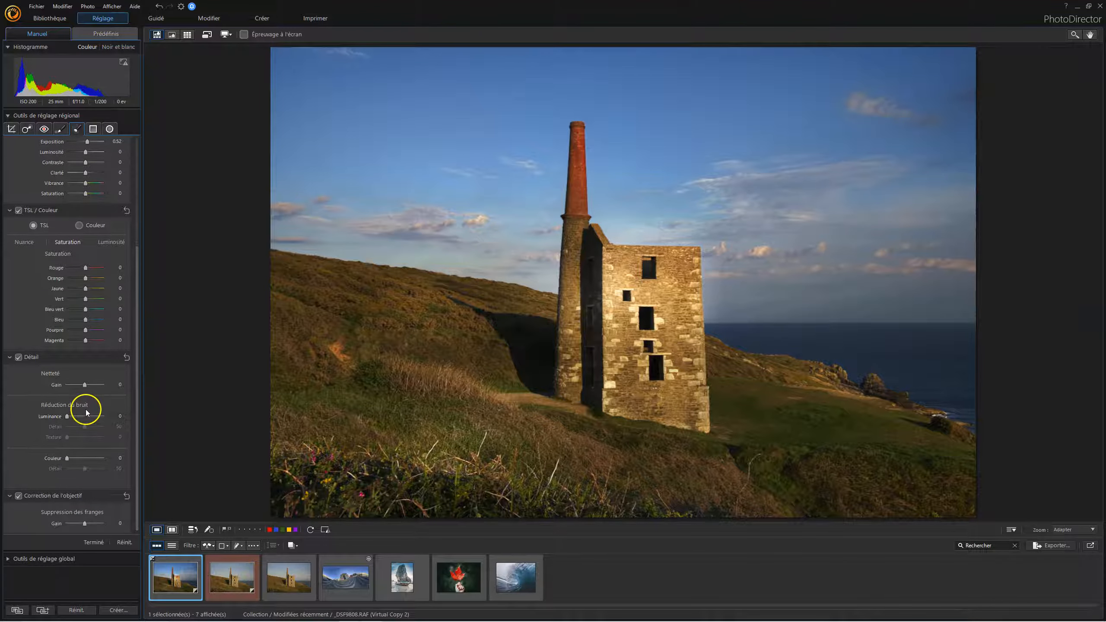
scroll(87, 415, up, 3)
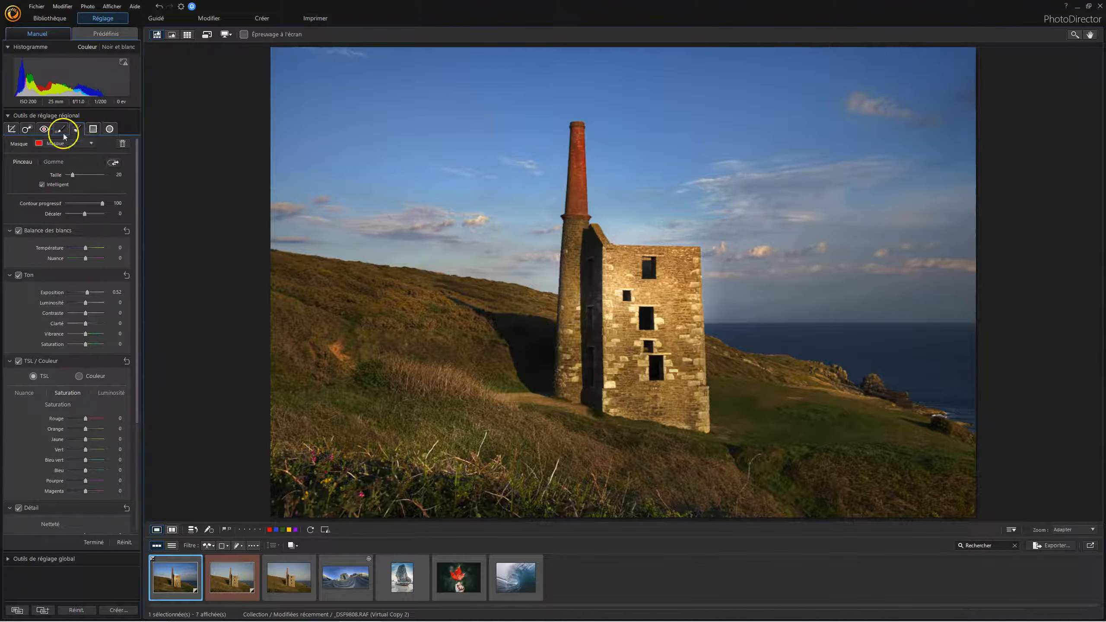
View the Corriger retouching settings, then return to the global Détail sharpening and noise reduction settings
click(25, 129)
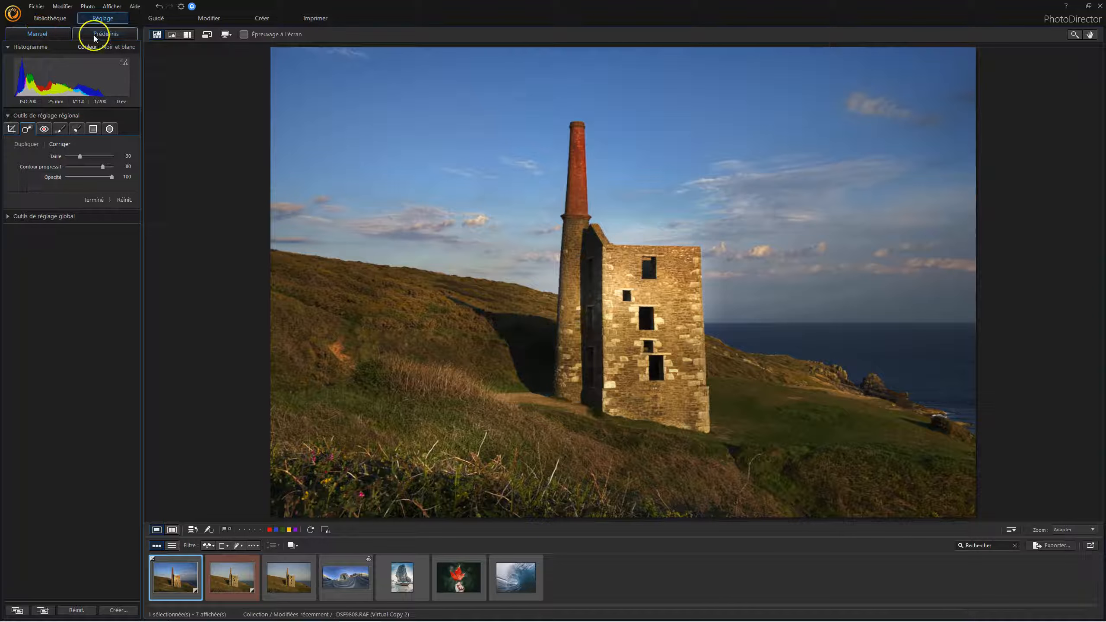
click(39, 216)
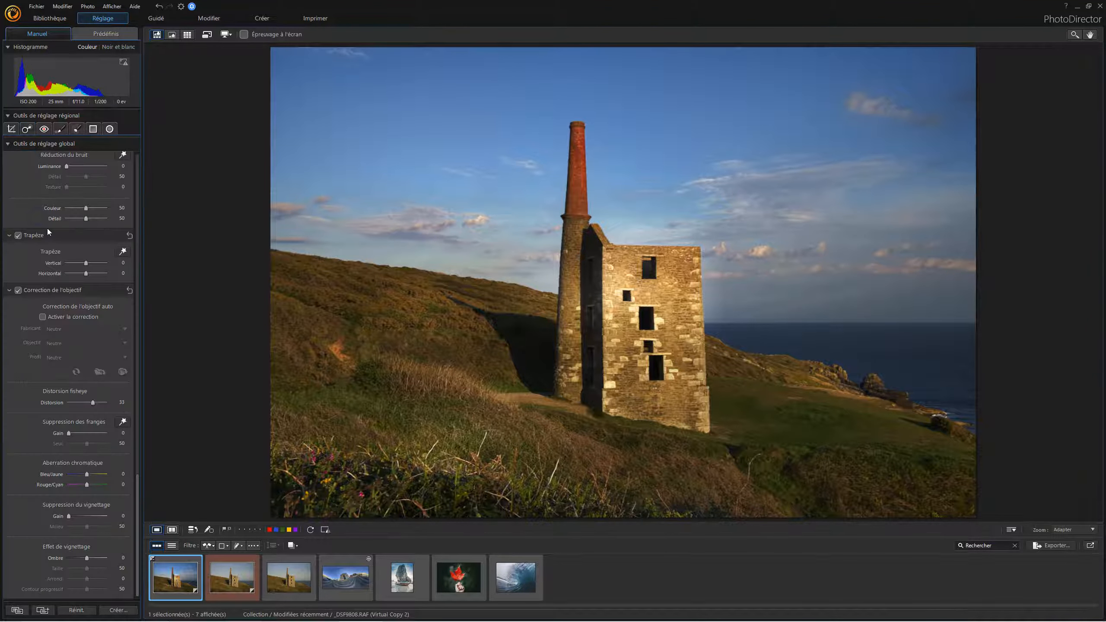
scroll(83, 448, down, 10)
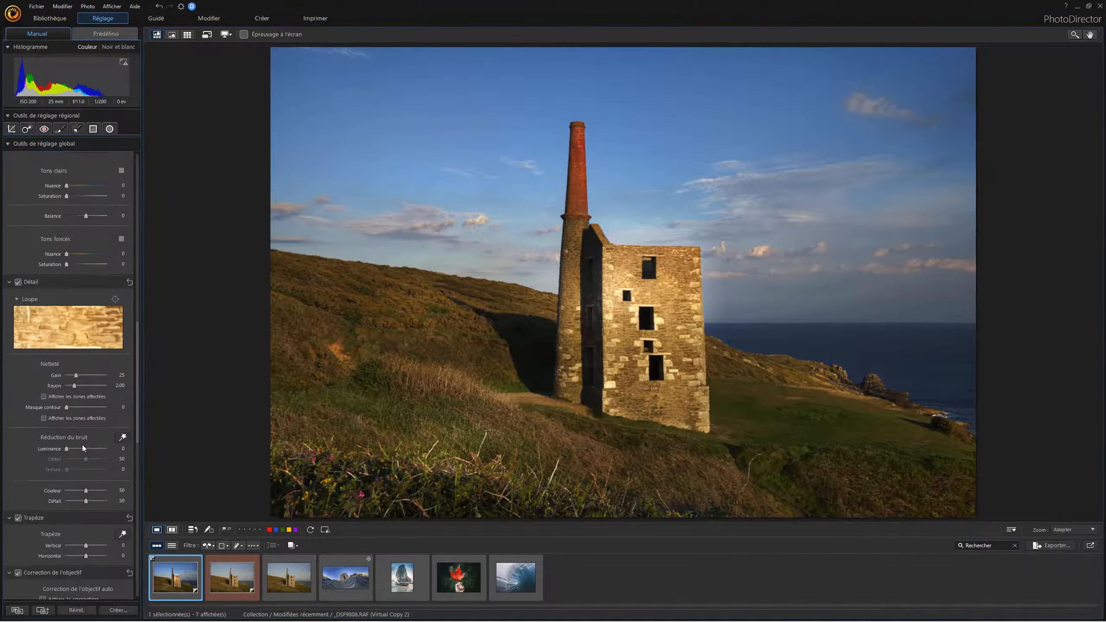
scroll(82, 444, down, 5)
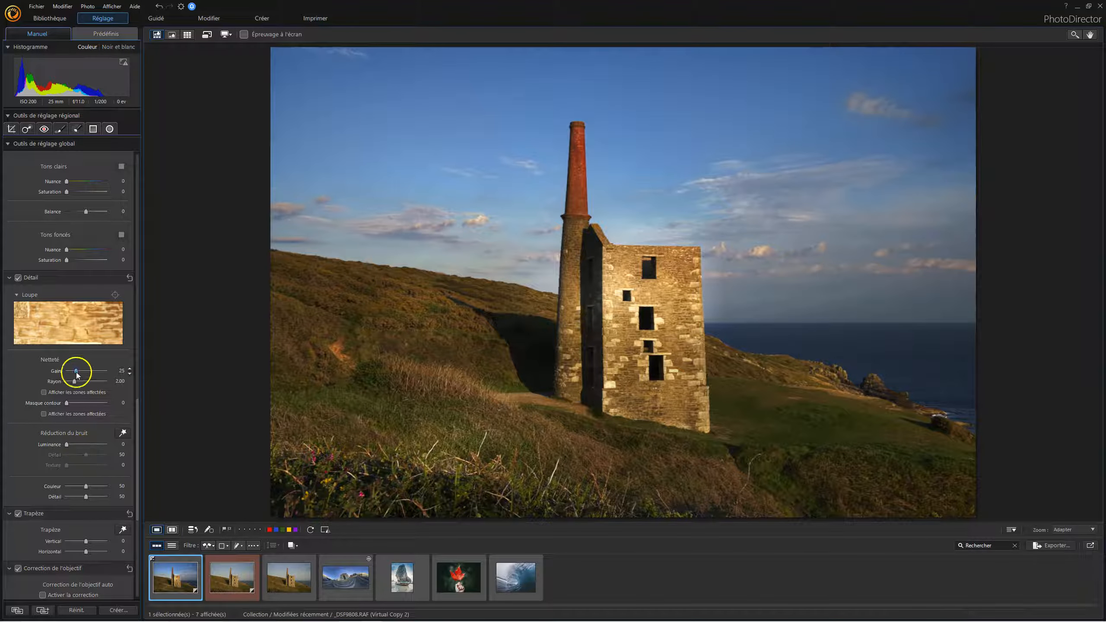
drag(77, 372, 82, 372)
drag(68, 406, 88, 402)
click(75, 383)
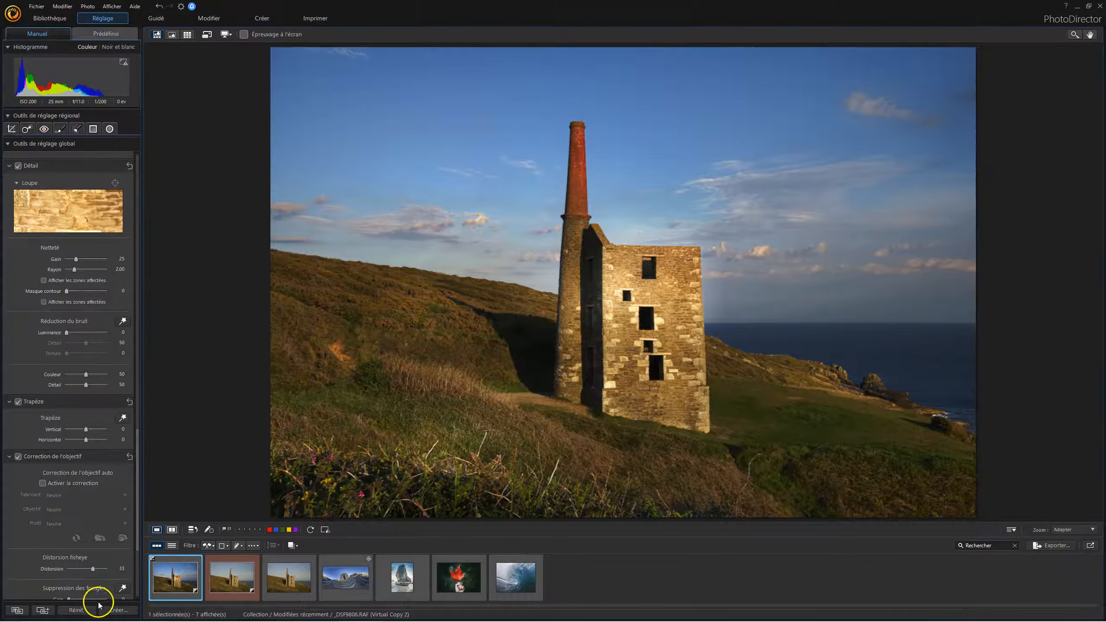
Delete the gradient mask over the sky and the Intelligent brush mask on the building's wall
click(94, 128)
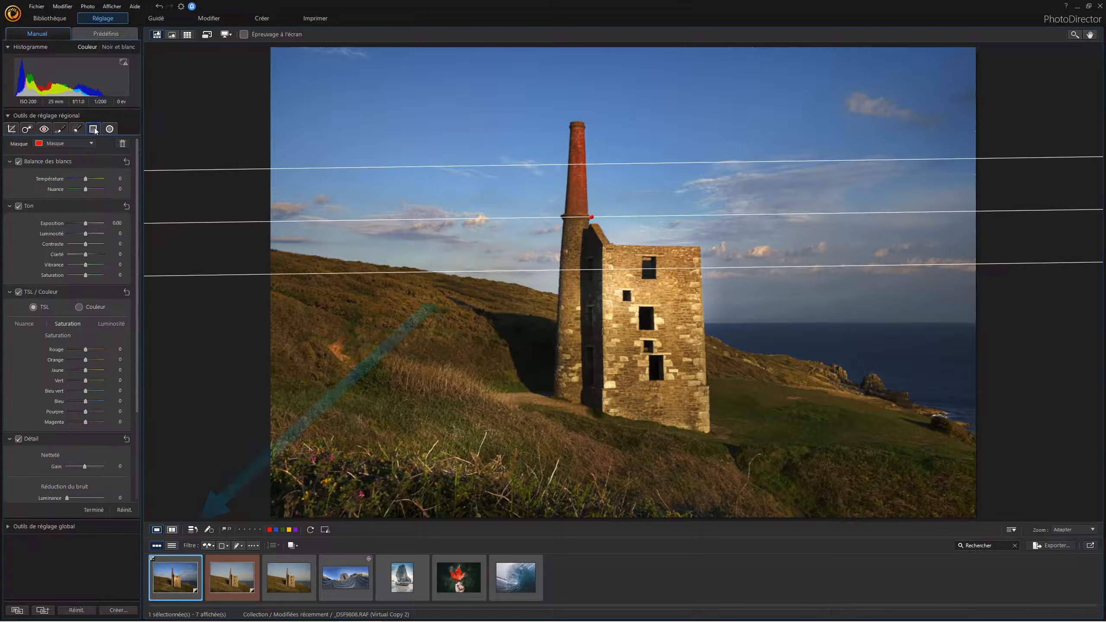
click(122, 143)
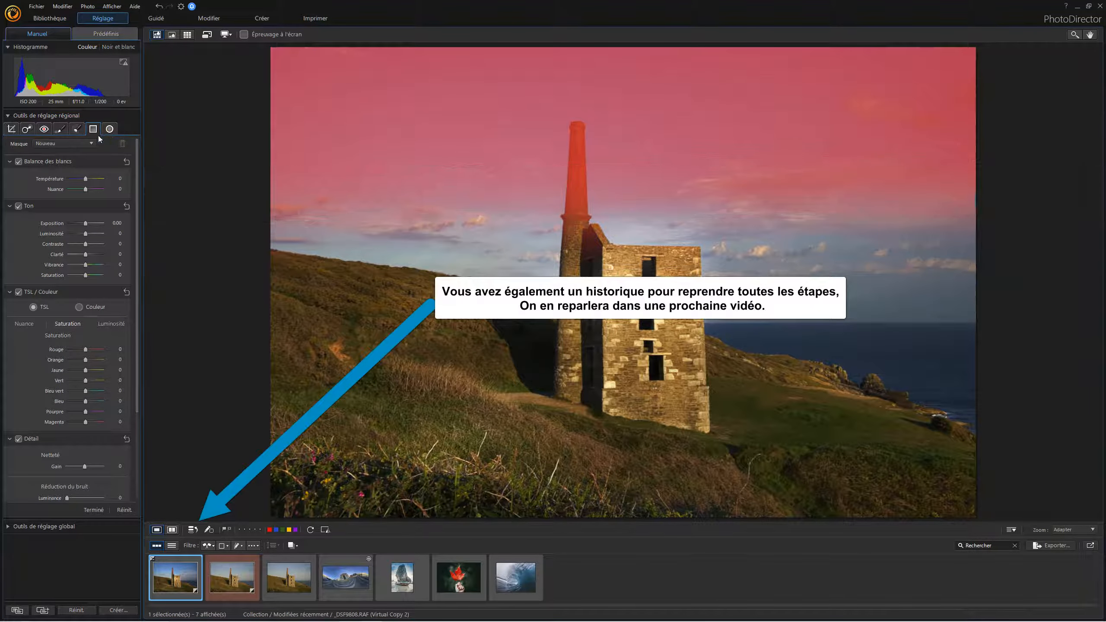
click(78, 129)
click(122, 144)
Delete all the radial masks from the photo
click(62, 129)
click(109, 129)
click(109, 145)
click(124, 146)
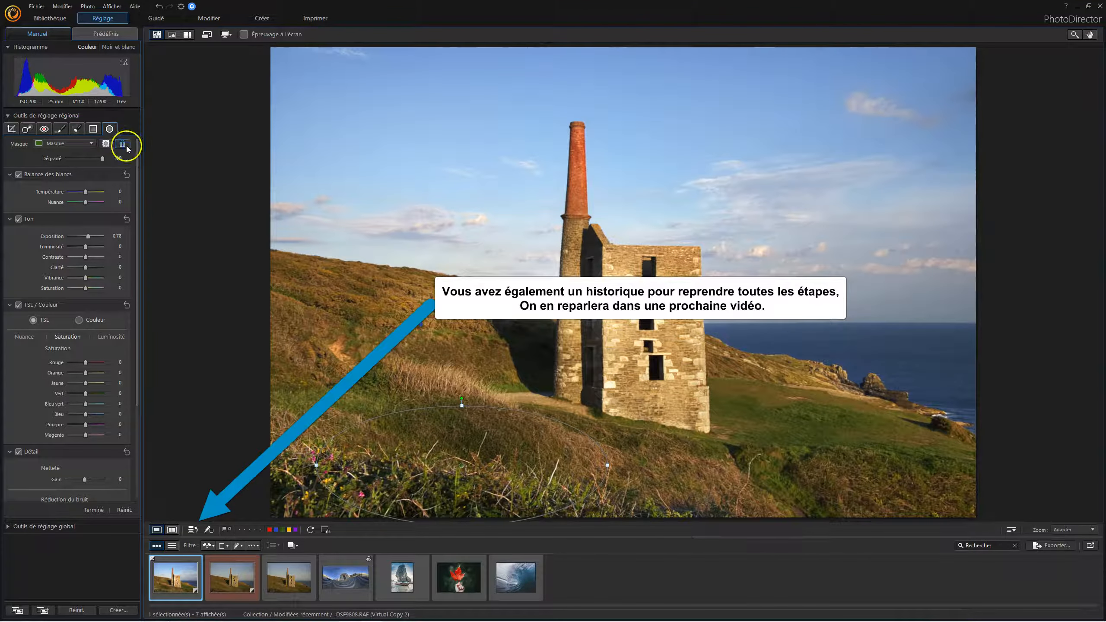
click(85, 144)
click(76, 171)
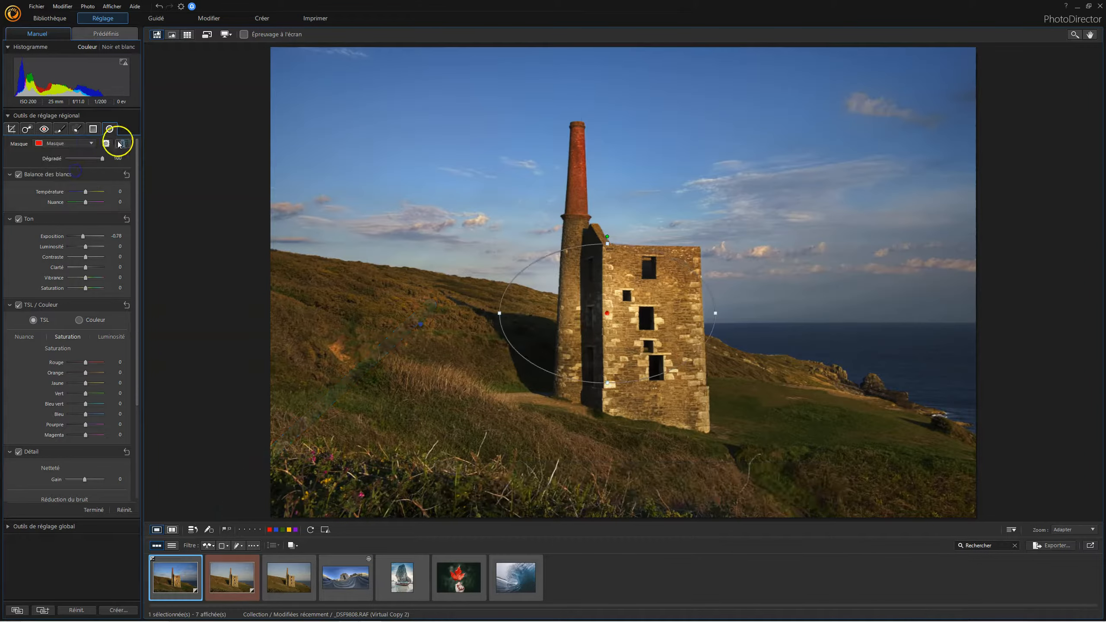
click(84, 144)
click(69, 174)
click(122, 144)
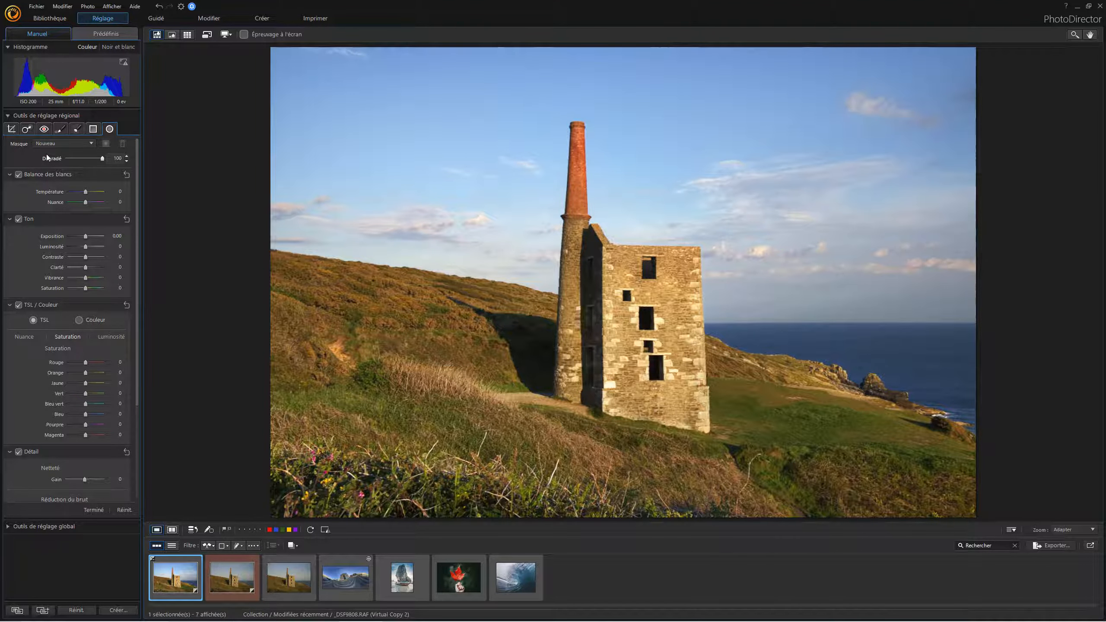
Switch to the Guidé module, accepting the notice that a new copy of the photo is created
click(106, 344)
click(152, 22)
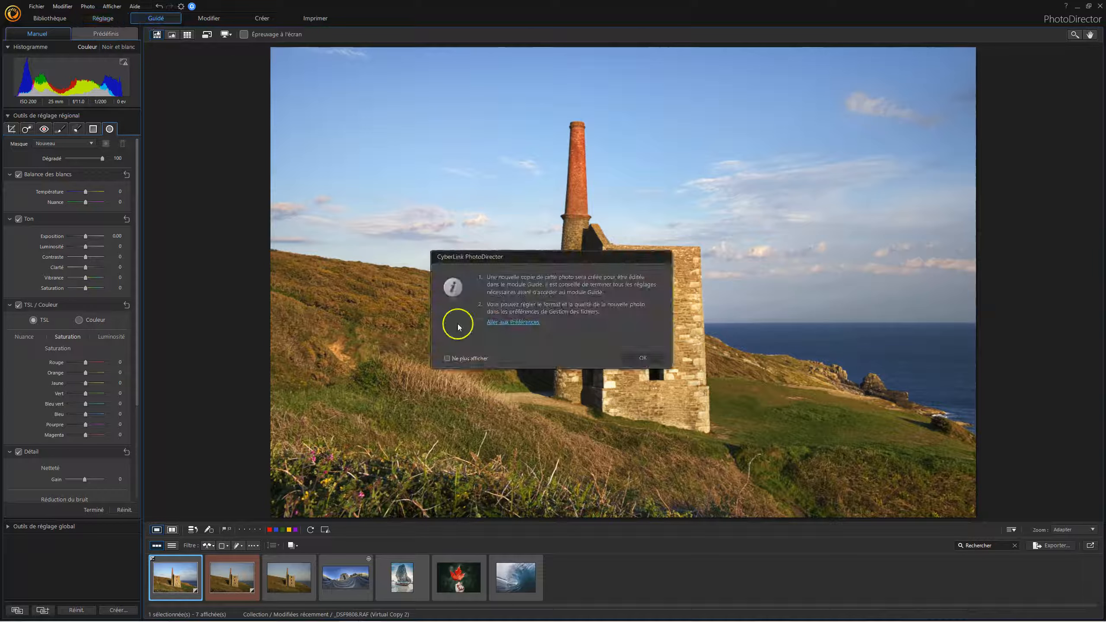
click(638, 358)
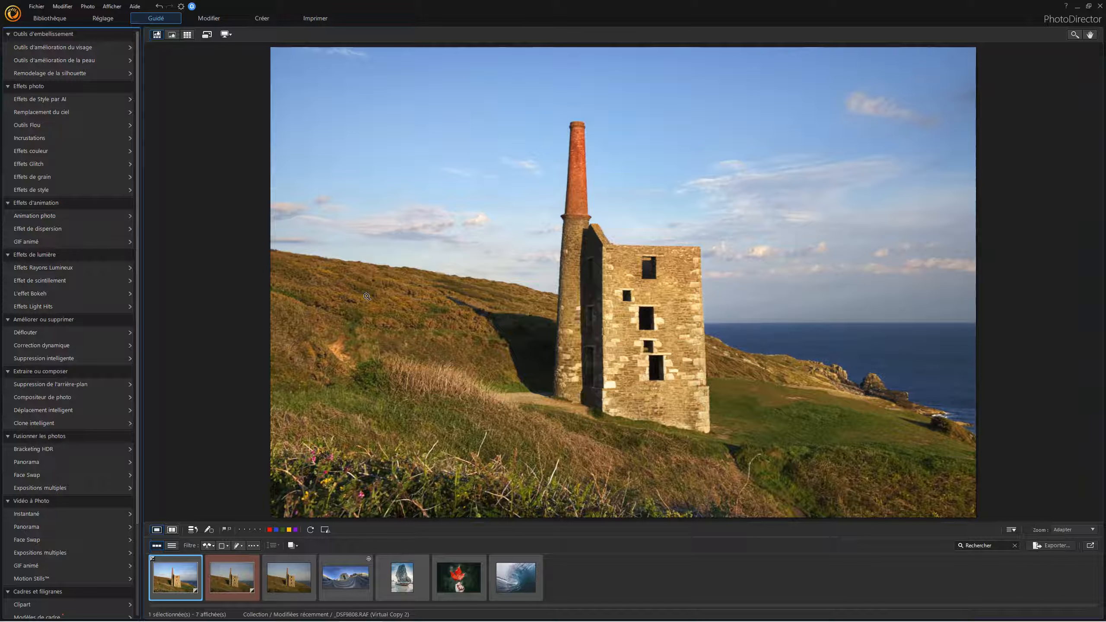
click(363, 274)
click(67, 103)
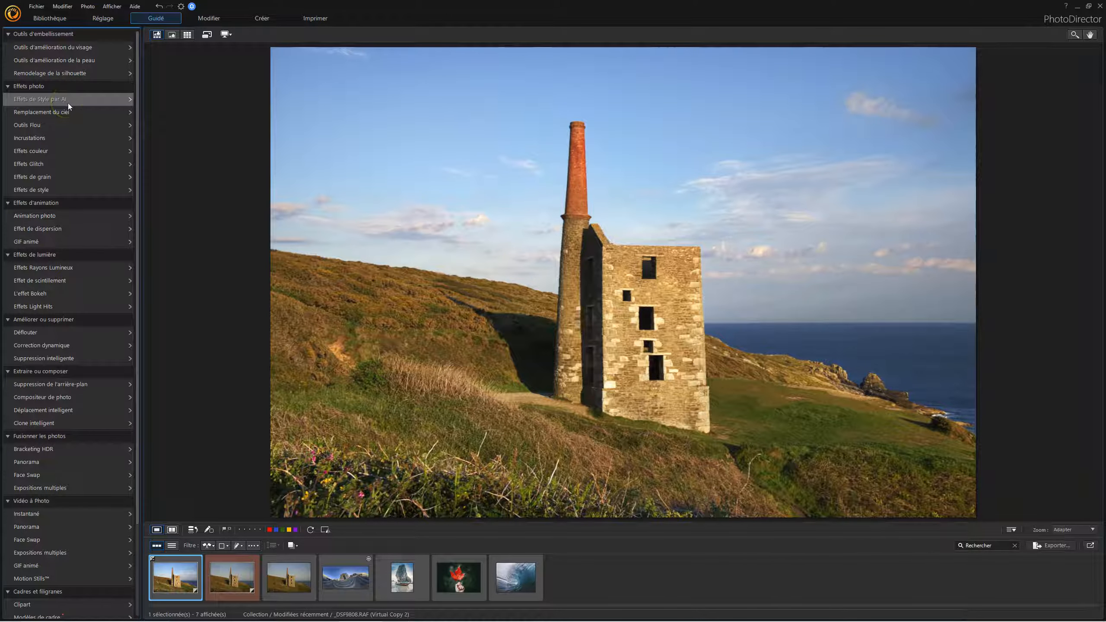
Replace the sky with default sky 06, setting Ambiance de terre to 53 and Horizon to 6
click(60, 114)
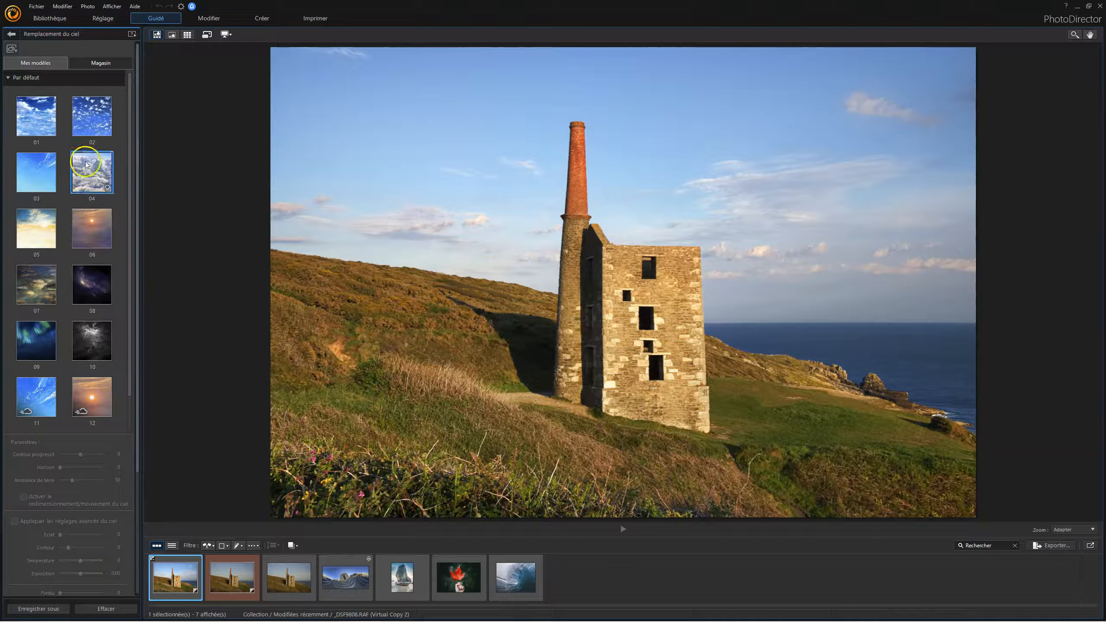
click(86, 229)
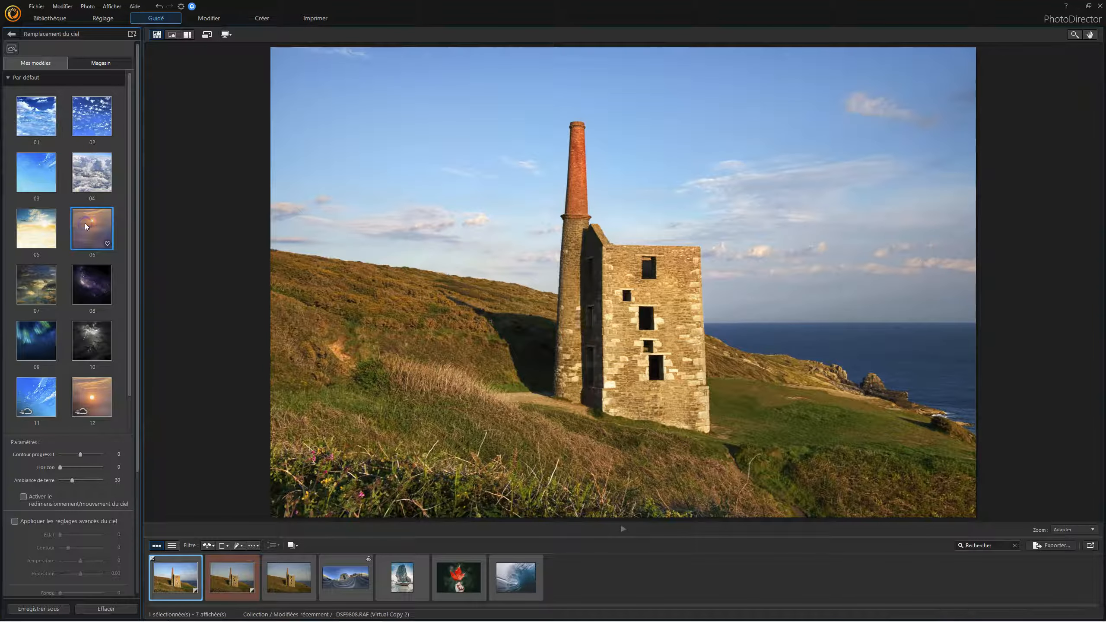
click(72, 481)
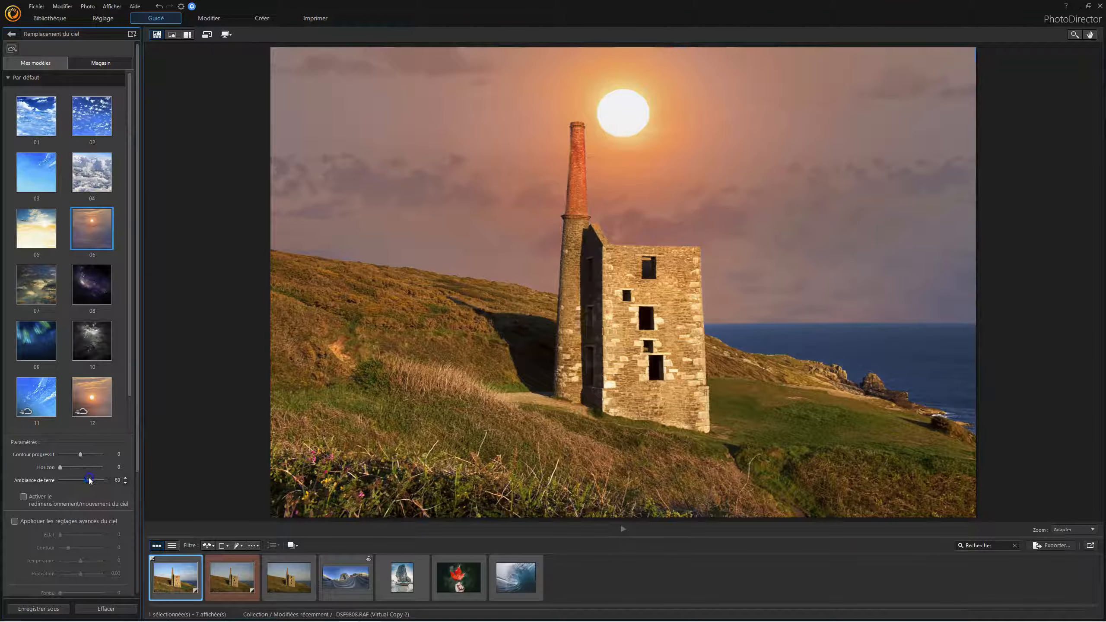
drag(99, 479, 65, 463)
click(474, 297)
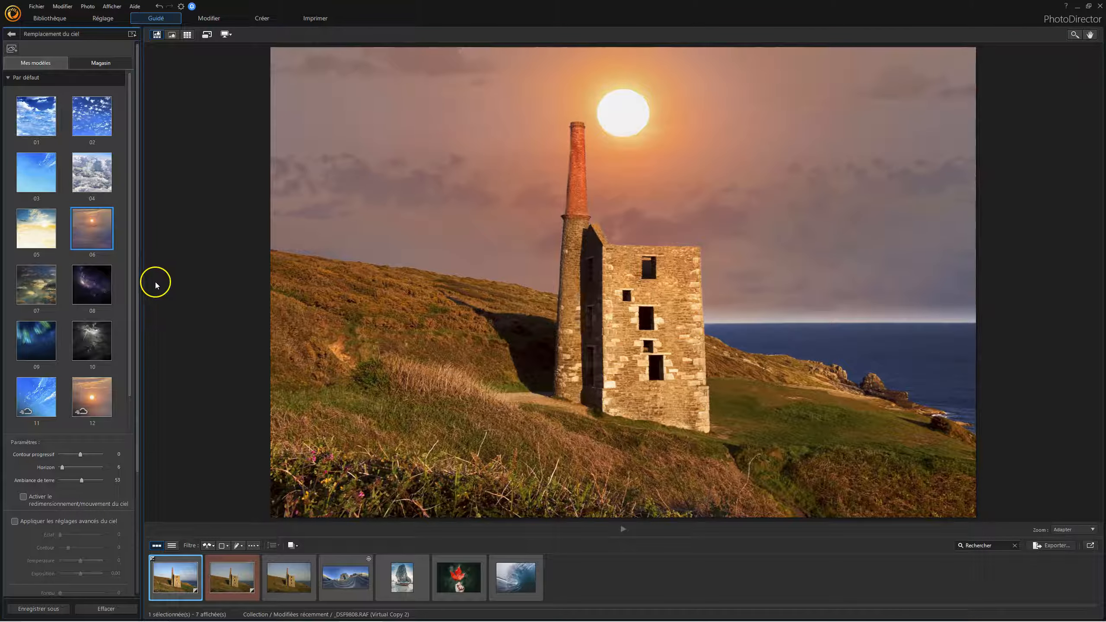
Enable the advanced sky settings and set Éclat to 23, Température to 17 and Exposition to -0.32
click(14, 521)
scroll(65, 375, down, 3)
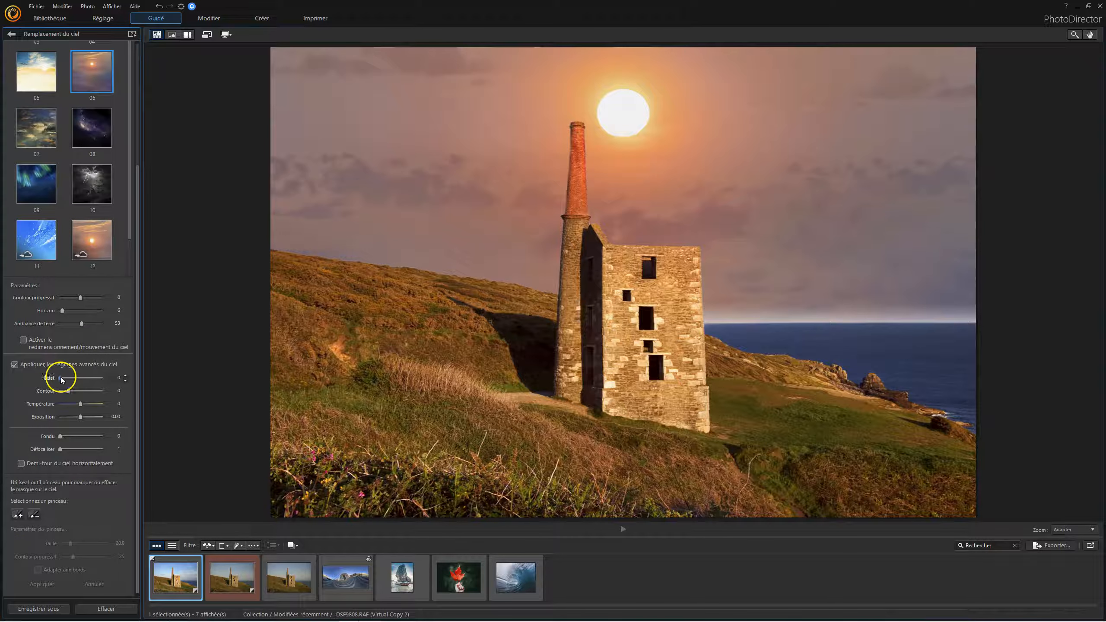
mouse_move(61, 377)
mouse_down()
mouse_move(79, 379)
mouse_move(69, 379)
mouse_up()
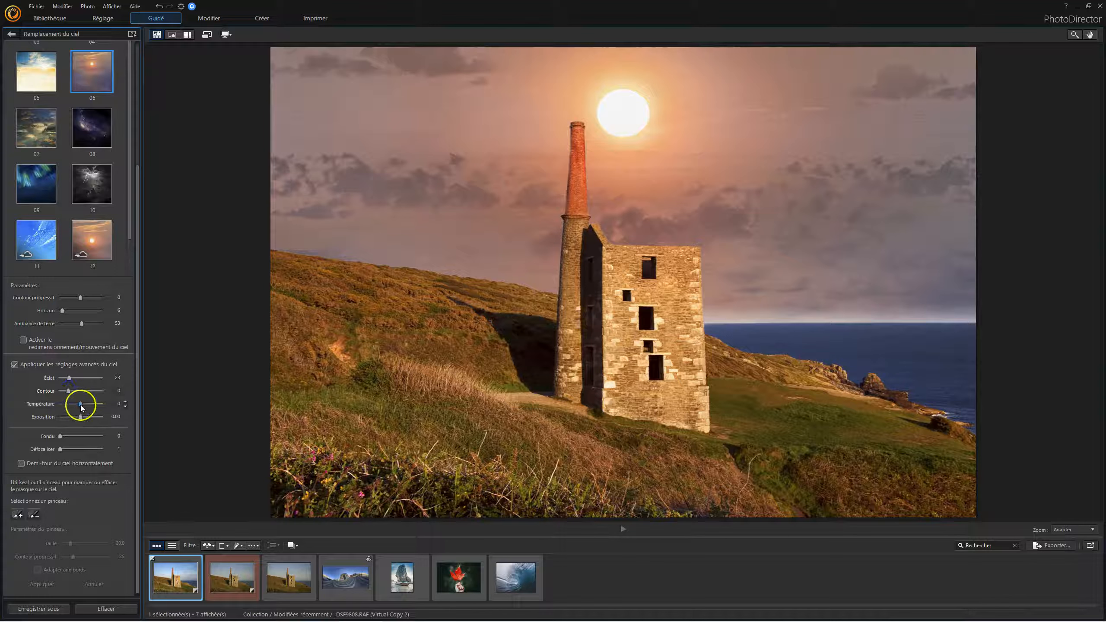
drag(85, 408, 87, 408)
drag(85, 405, 79, 416)
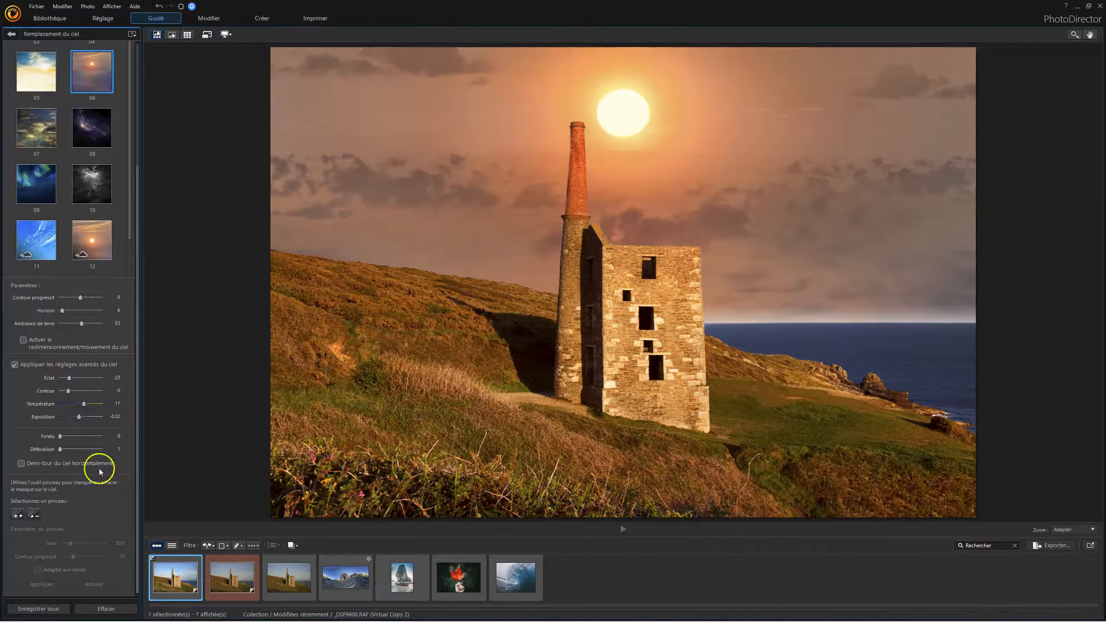
Try flipping the sky horizontally, switch the flip back off and set Horizon to 0
click(20, 462)
click(20, 463)
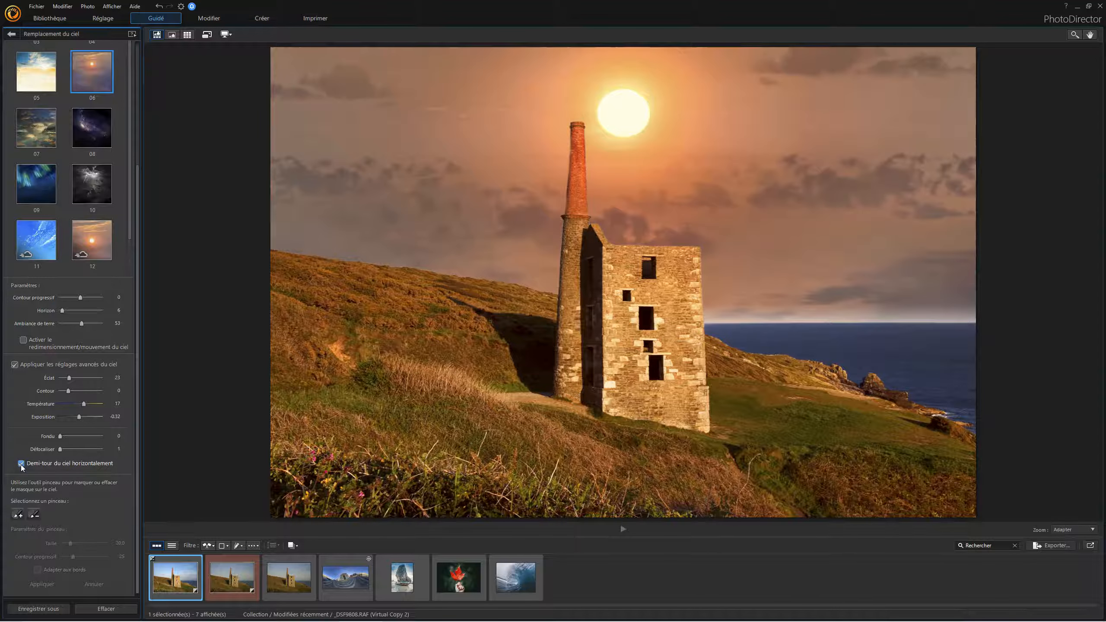
click(20, 463)
click(96, 470)
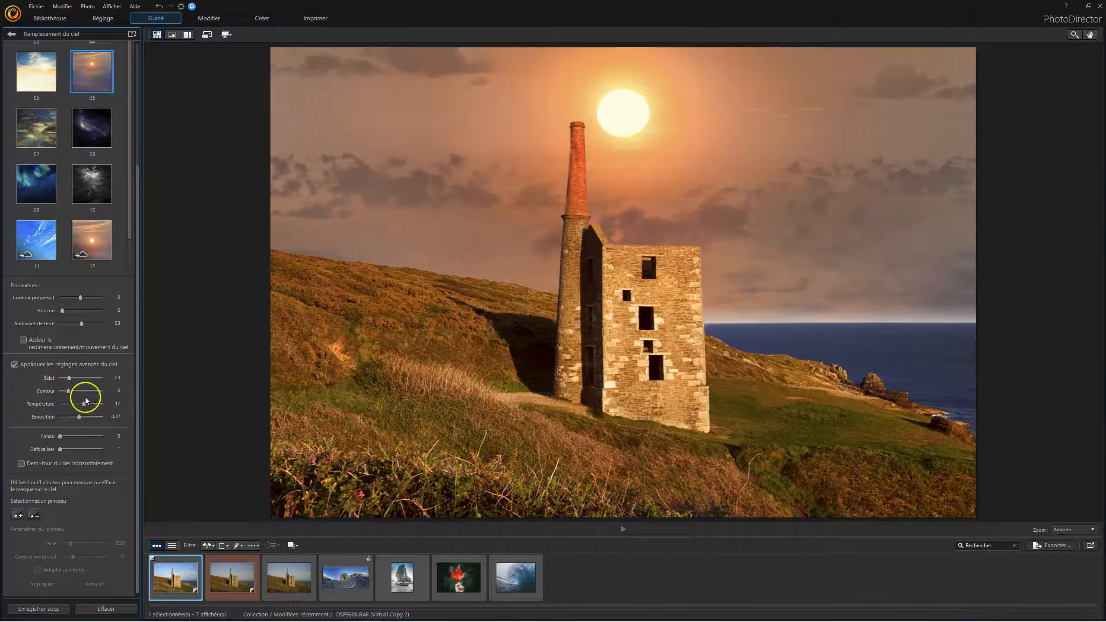
drag(65, 312, 49, 313)
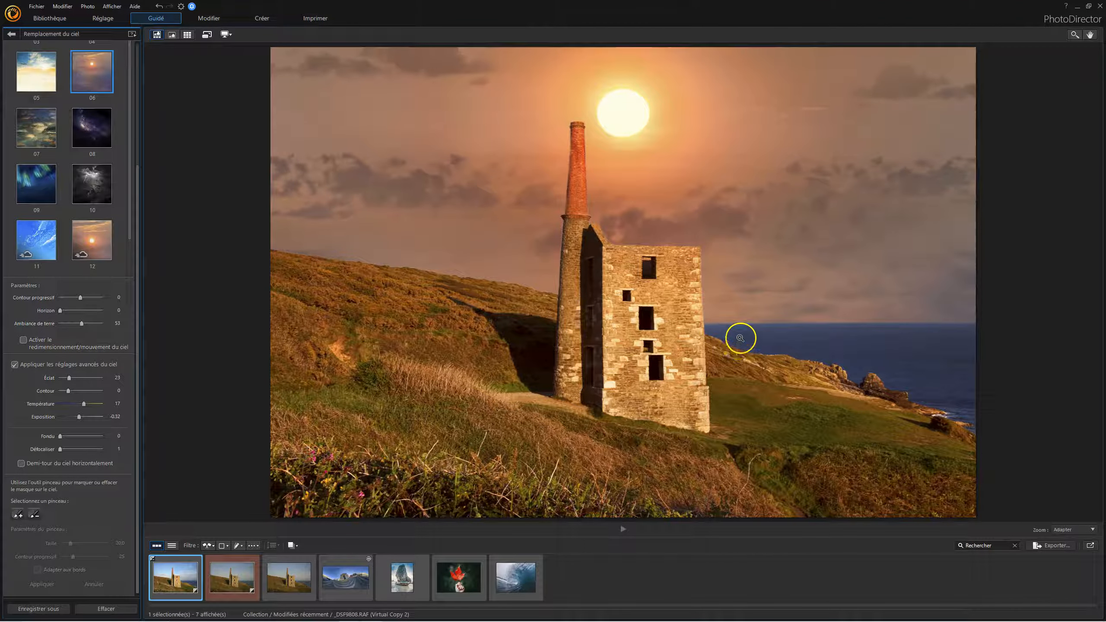
Try the animated skies 12 and 11 on the photo and look through the imported skies
click(89, 238)
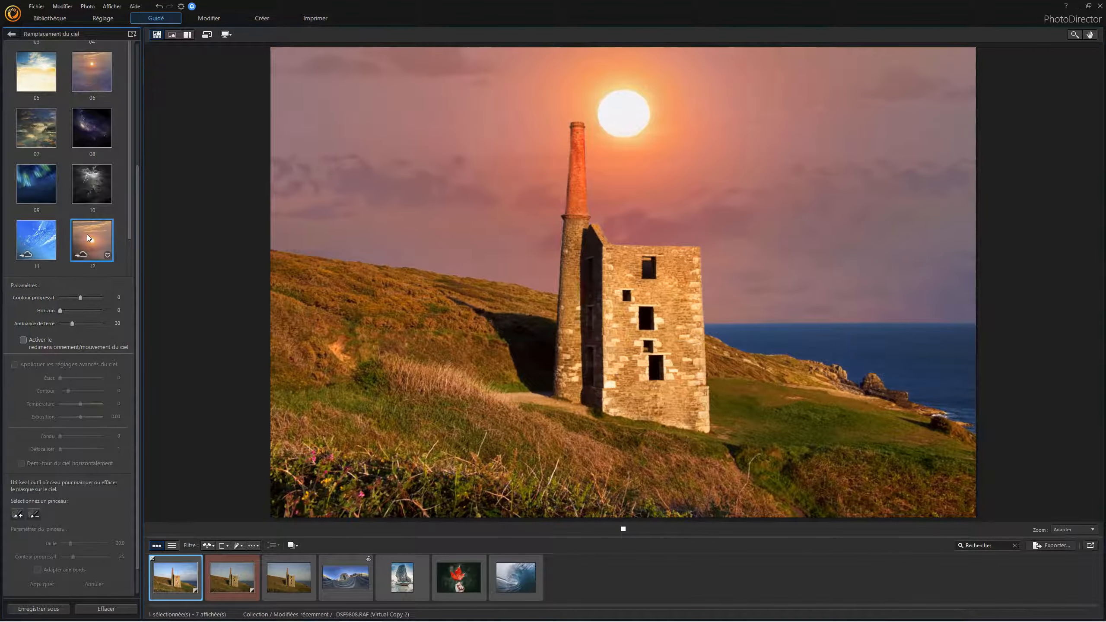
click(47, 239)
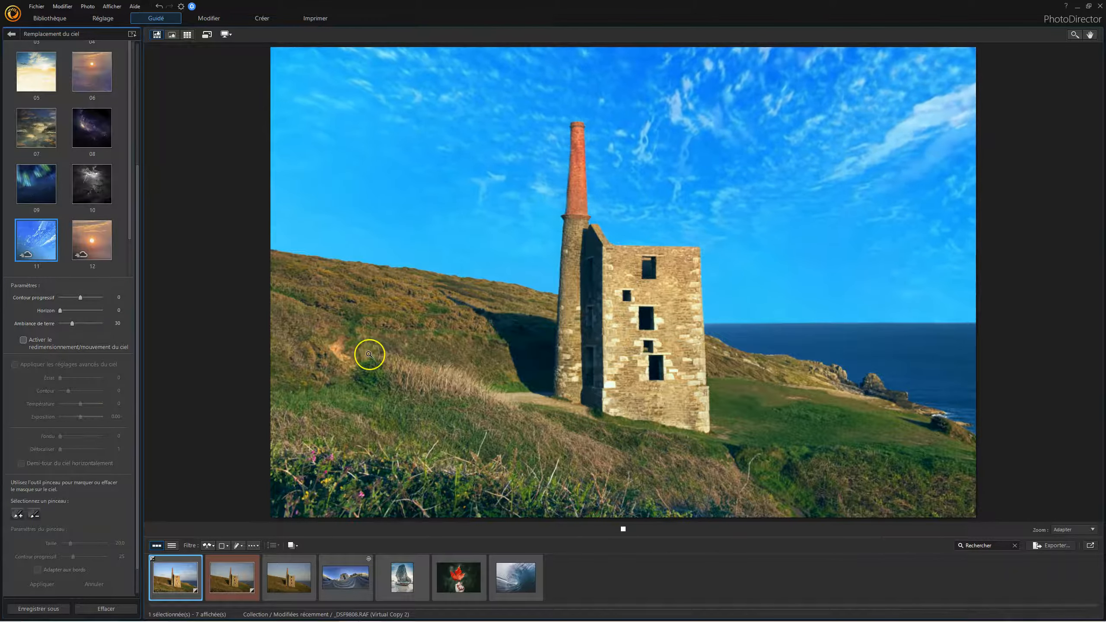
scroll(49, 250, down, 2)
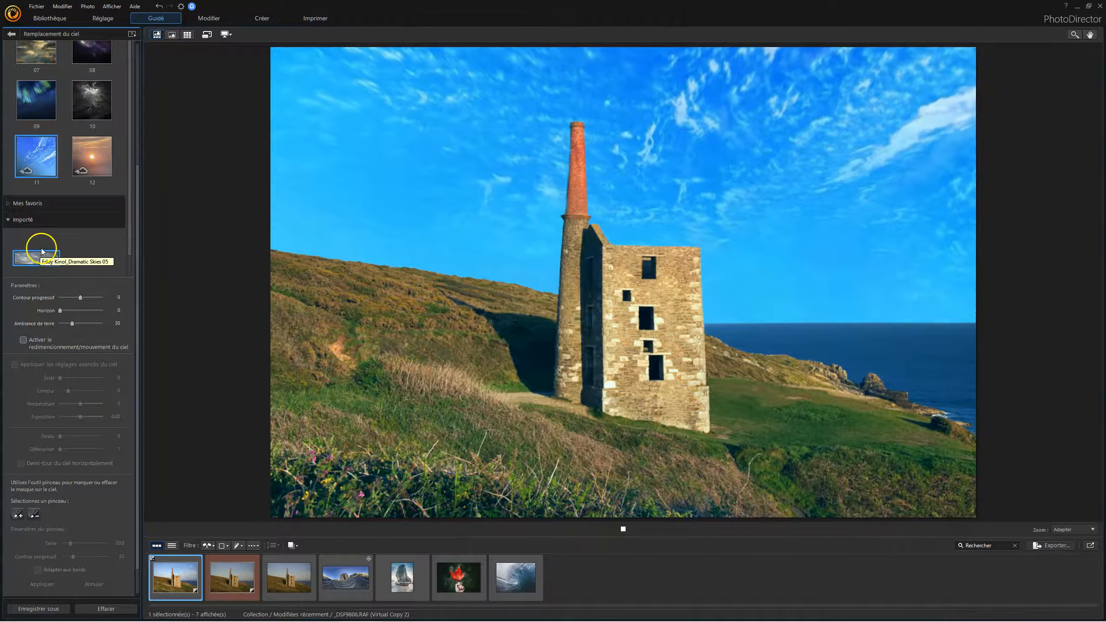
scroll(77, 173, up, 1)
scroll(76, 172, up, 1)
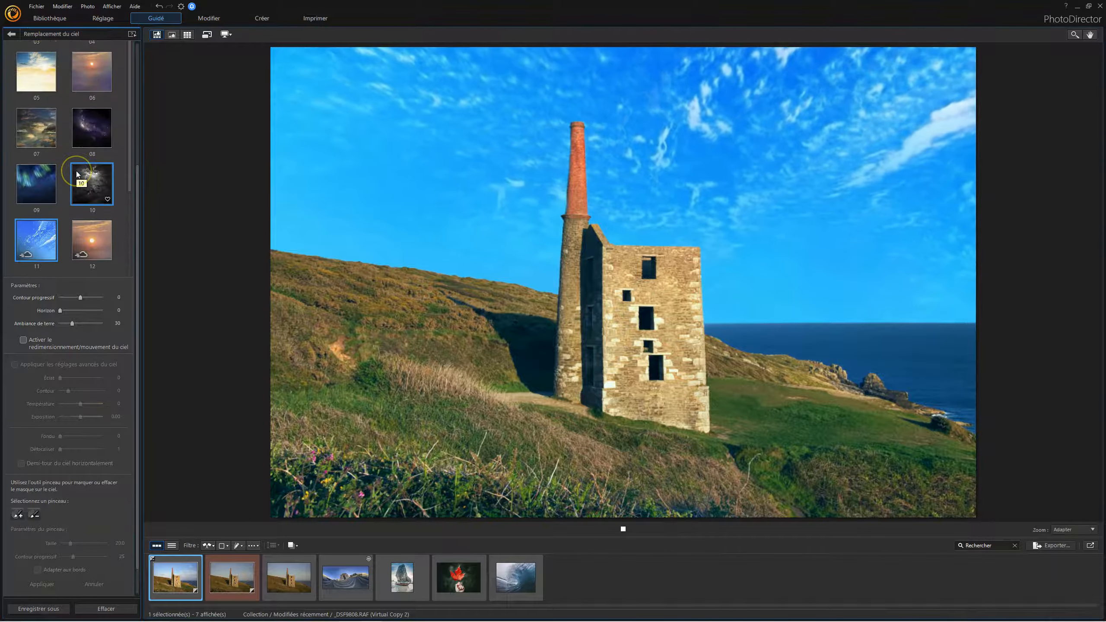
View the Pack Ciels 1 and Pack Ciels 2 store offers and leave the sky replacement tool
click(104, 63)
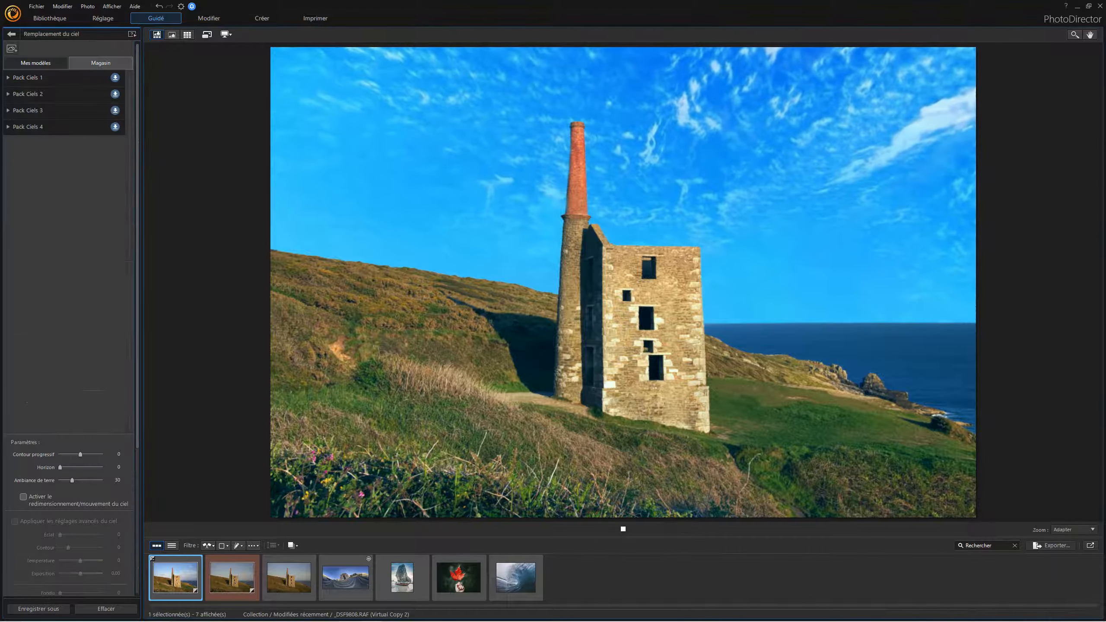
click(9, 78)
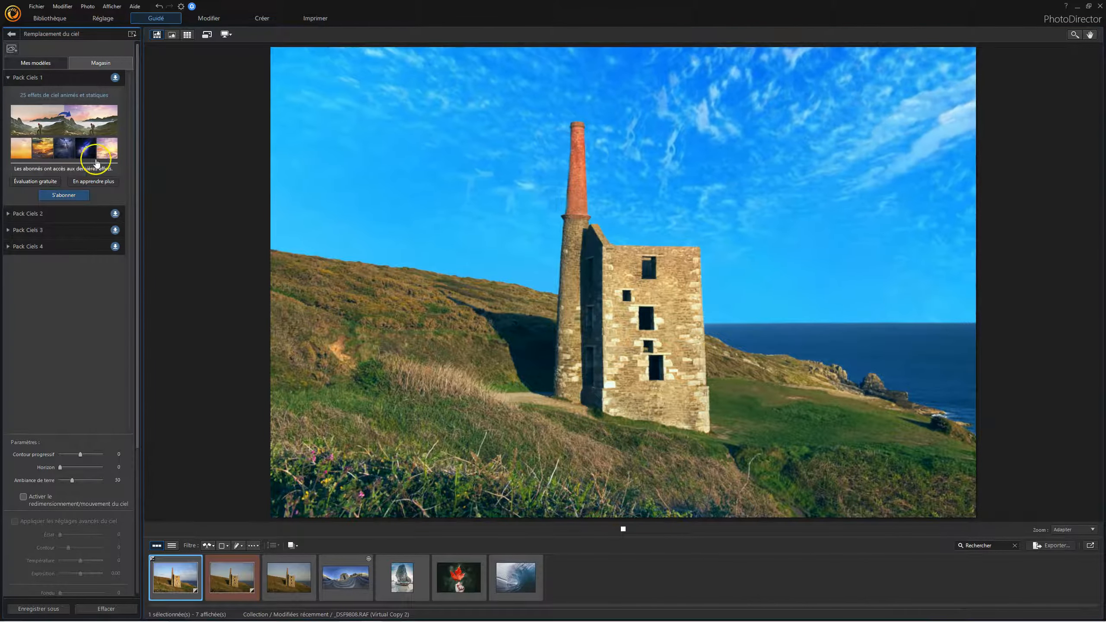
click(8, 214)
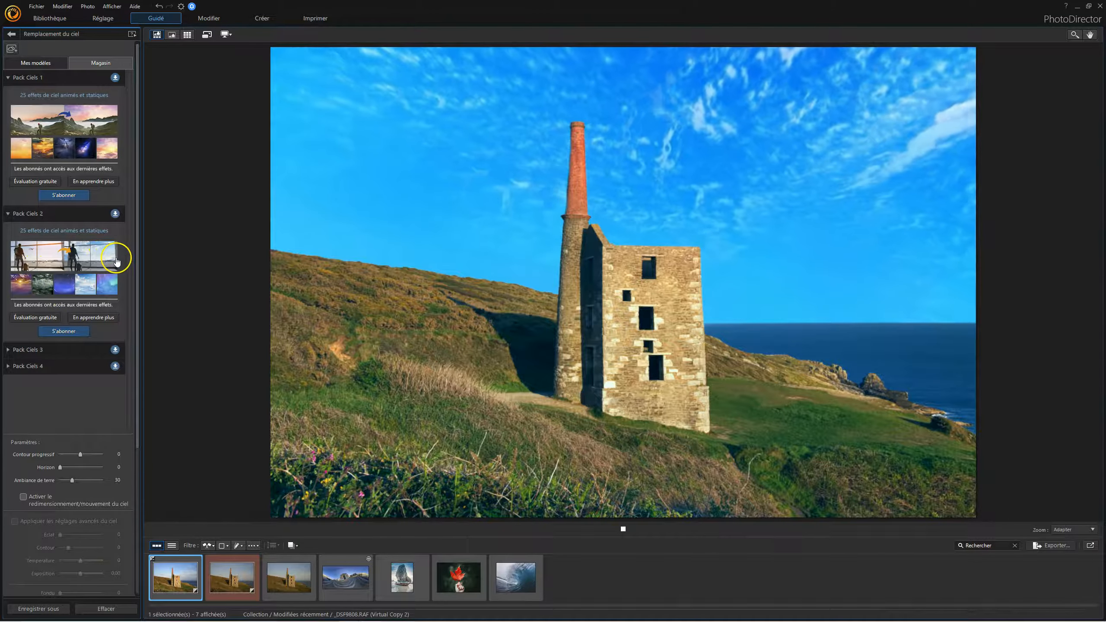
click(8, 214)
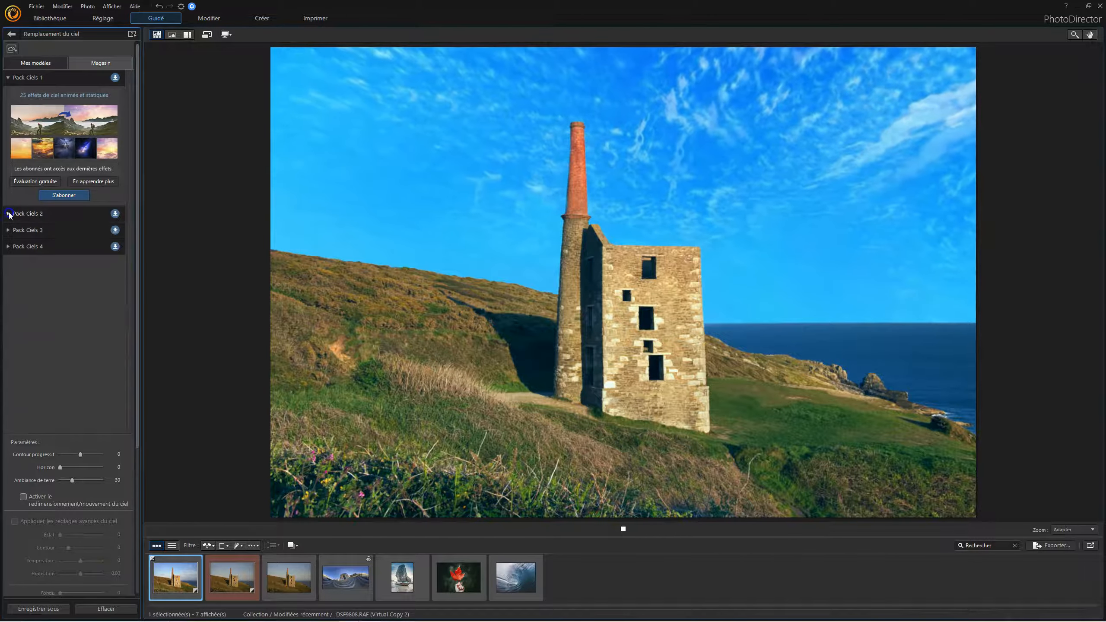
click(8, 78)
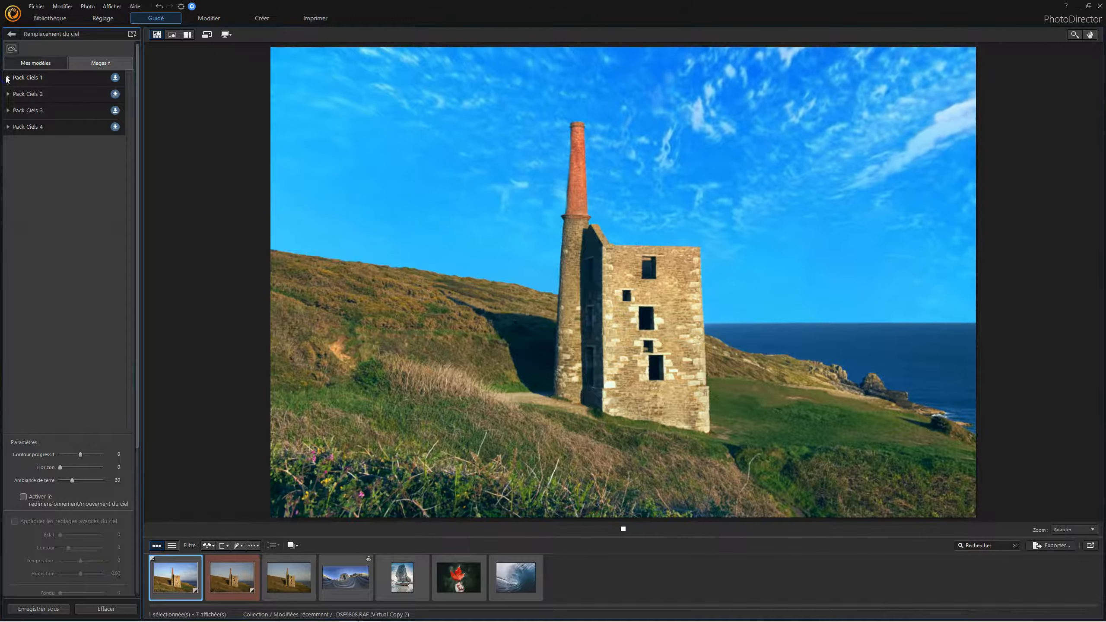
click(11, 35)
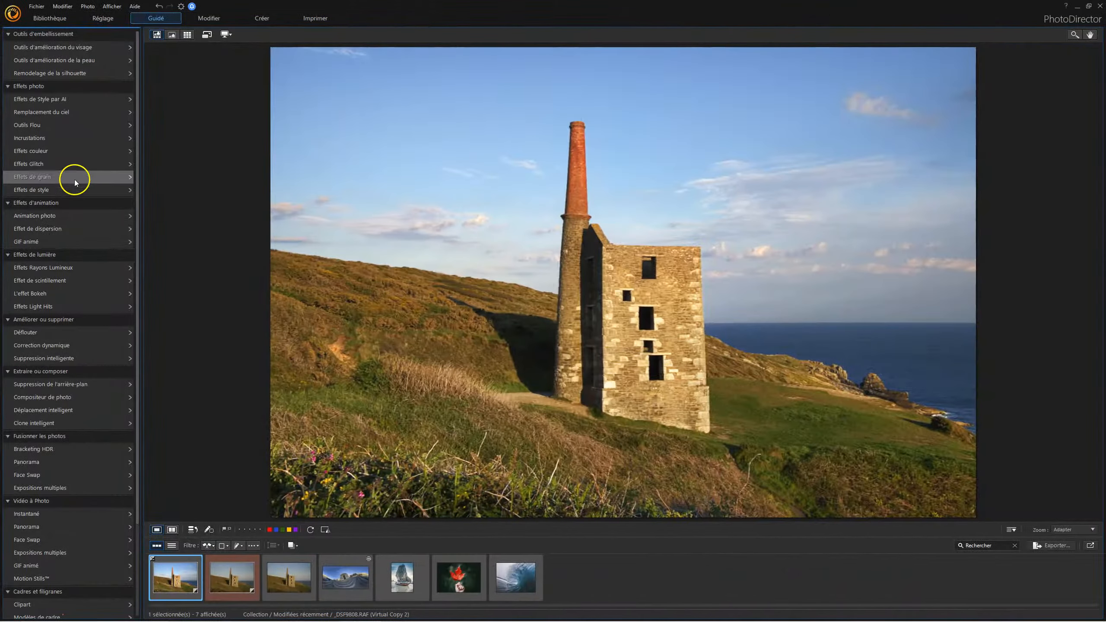
Try the Abstrait 3 effect from Effets de Style par AI with Force at 22
click(83, 100)
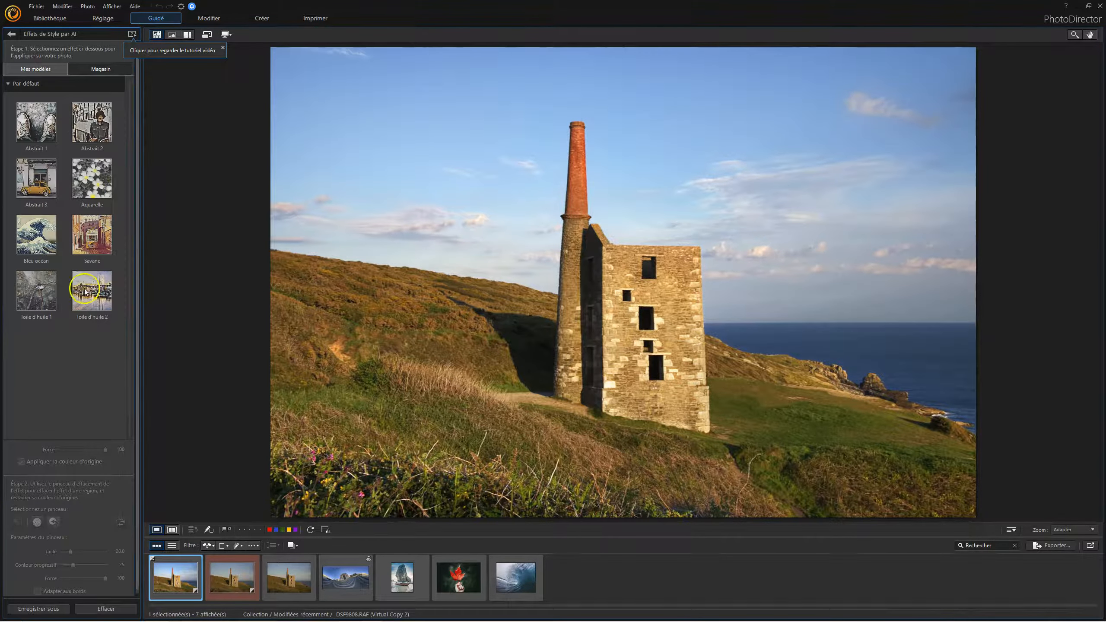
click(43, 180)
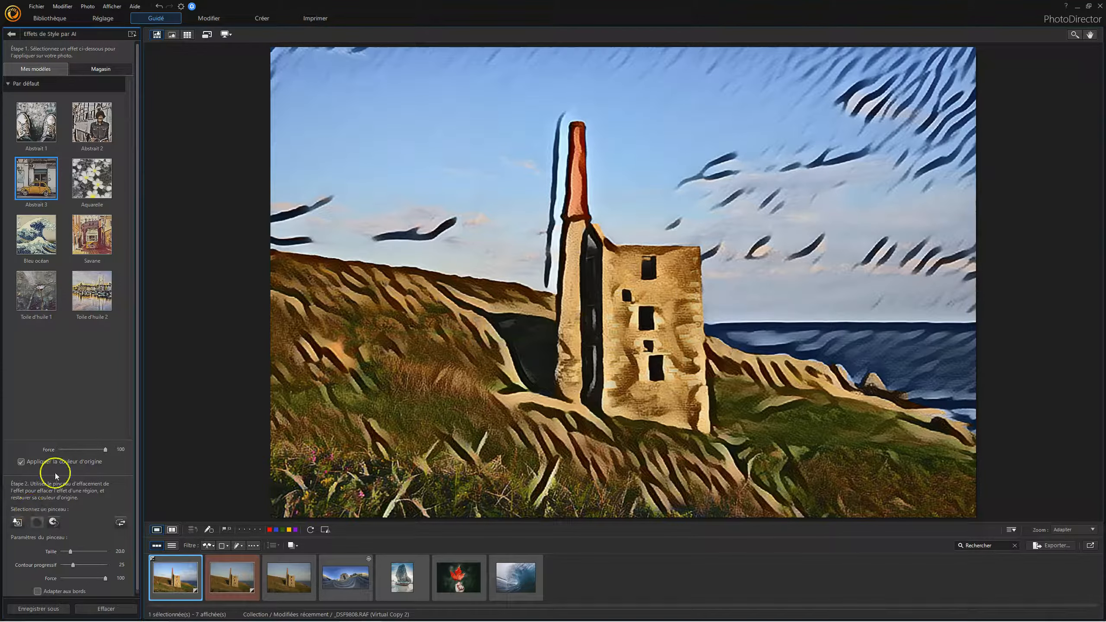
mouse_move(103, 449)
mouse_down()
mouse_move(63, 452)
mouse_move(74, 451)
mouse_up()
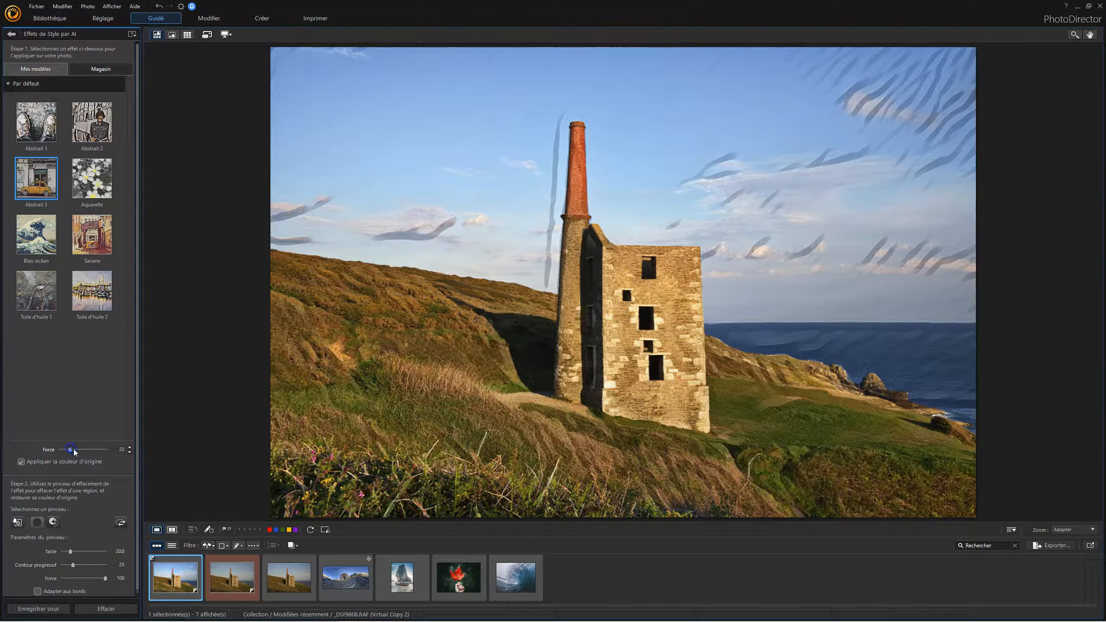
Try the Bleu océan style with Force at 18 and the Toile d'huile 1 style with Force at 48
click(43, 234)
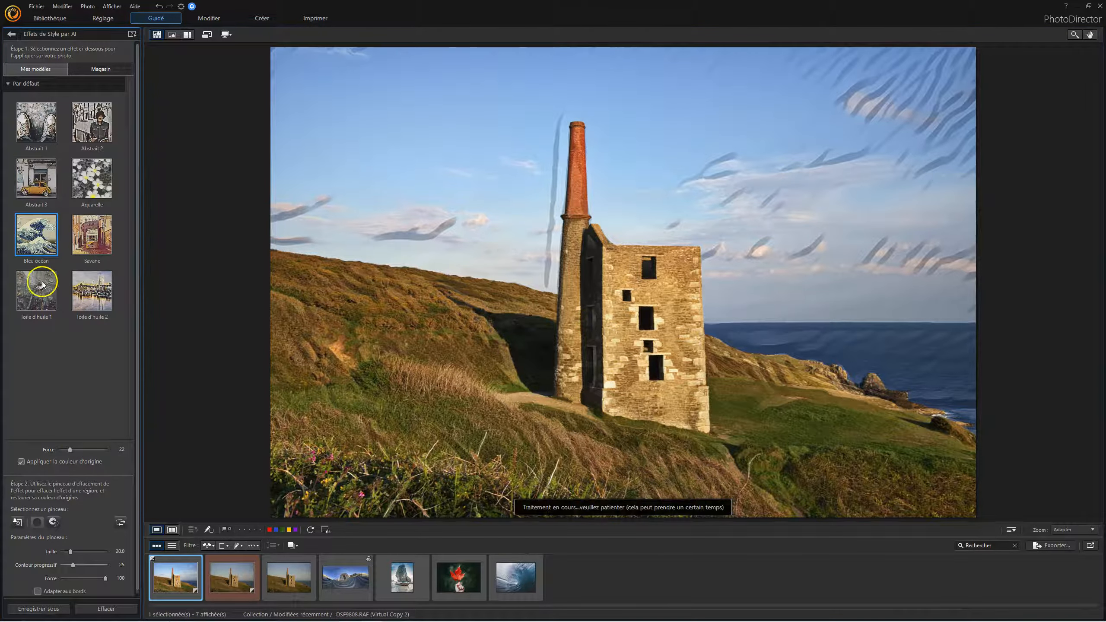
click(42, 253)
click(58, 415)
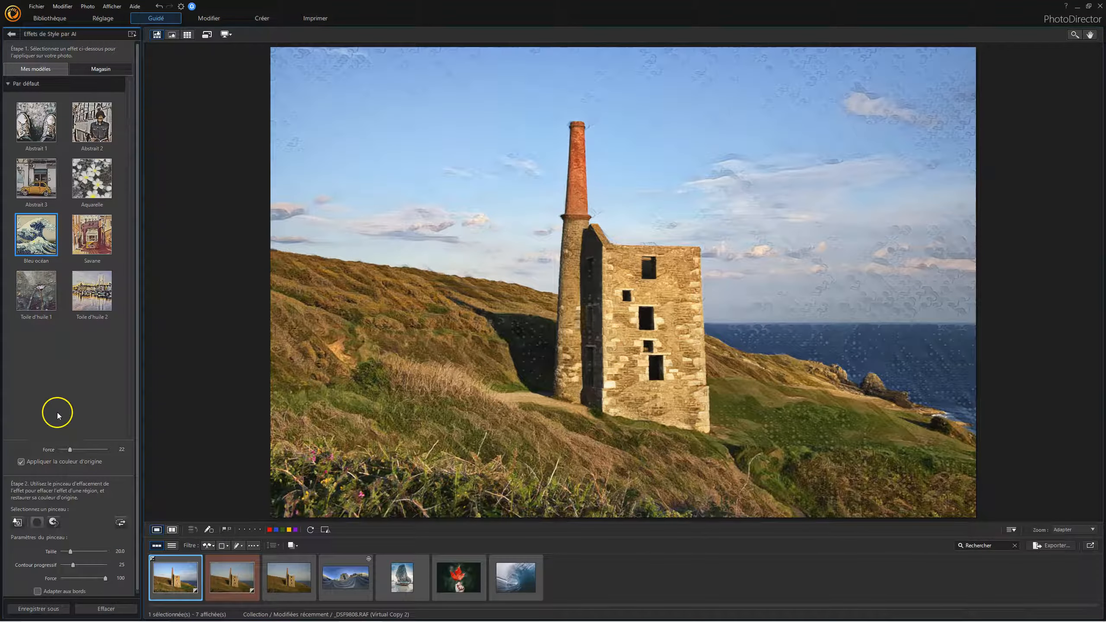
click(70, 450)
drag(70, 450, 67, 450)
click(39, 291)
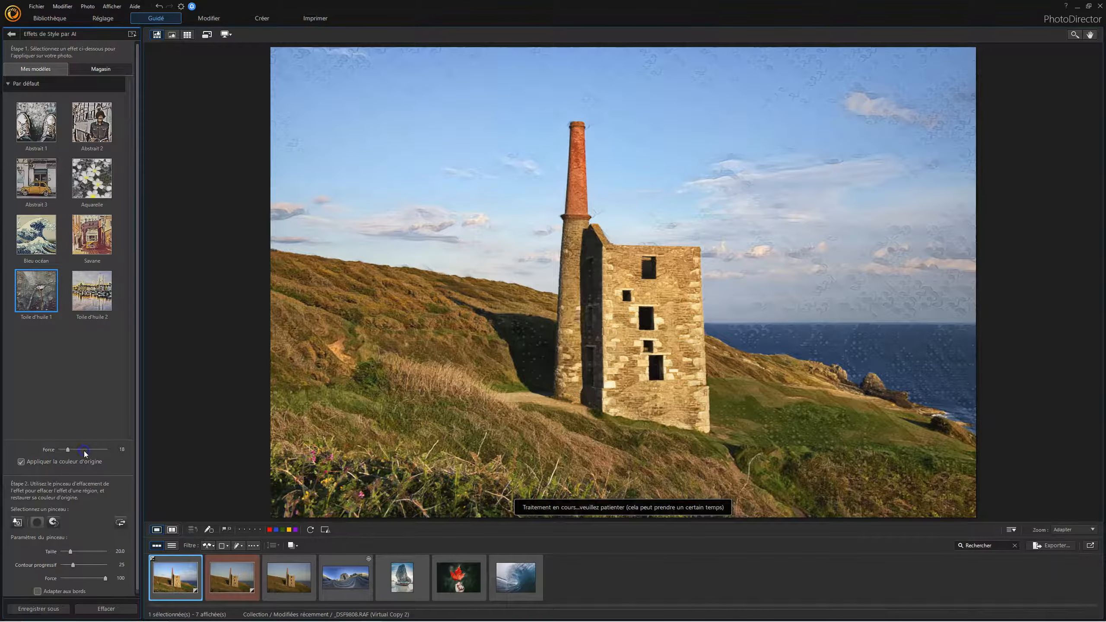
drag(69, 451, 84, 451)
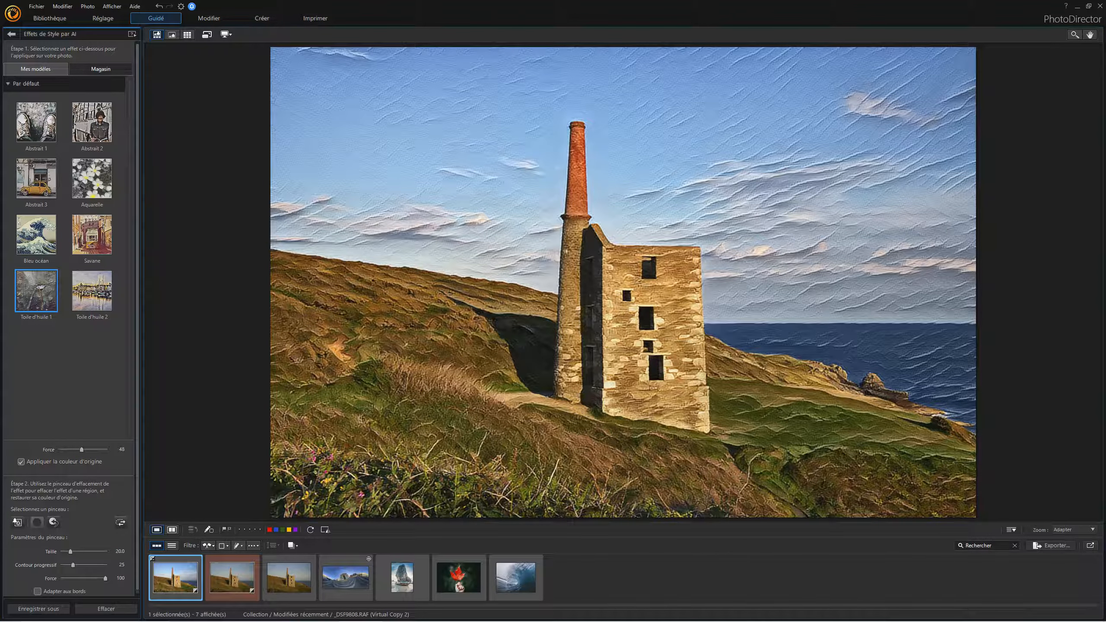
View the Aquarelles style pack in the store and return to the list of guided tools
click(102, 68)
click(9, 84)
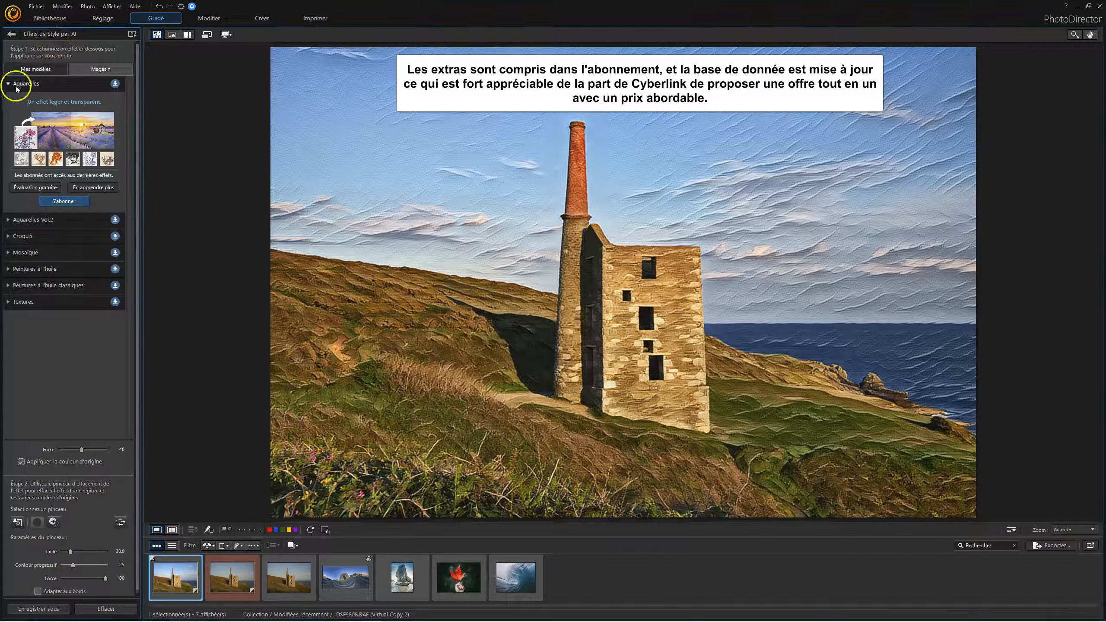
click(27, 71)
click(10, 34)
Open Effets couleur and examine the Remplacement couleur and Splash couleur options
click(79, 149)
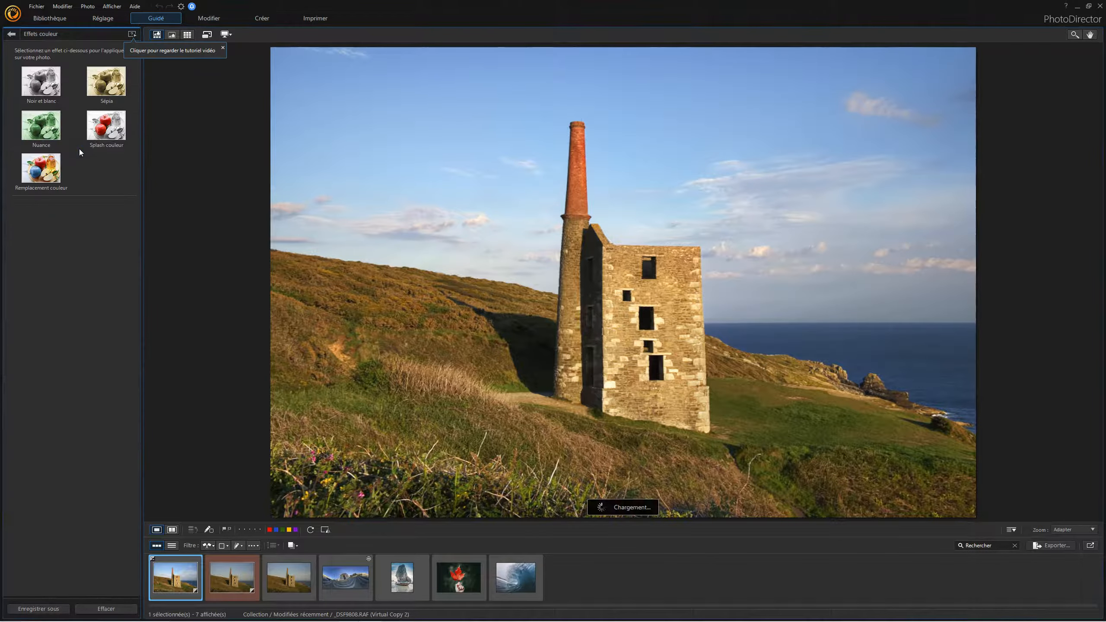
click(46, 177)
click(92, 145)
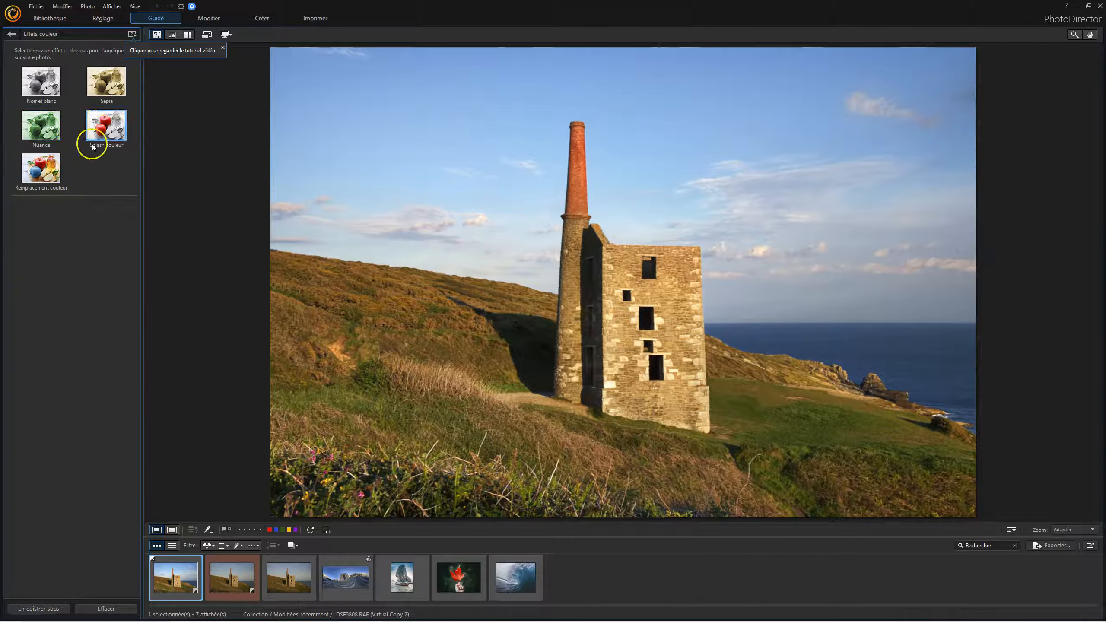